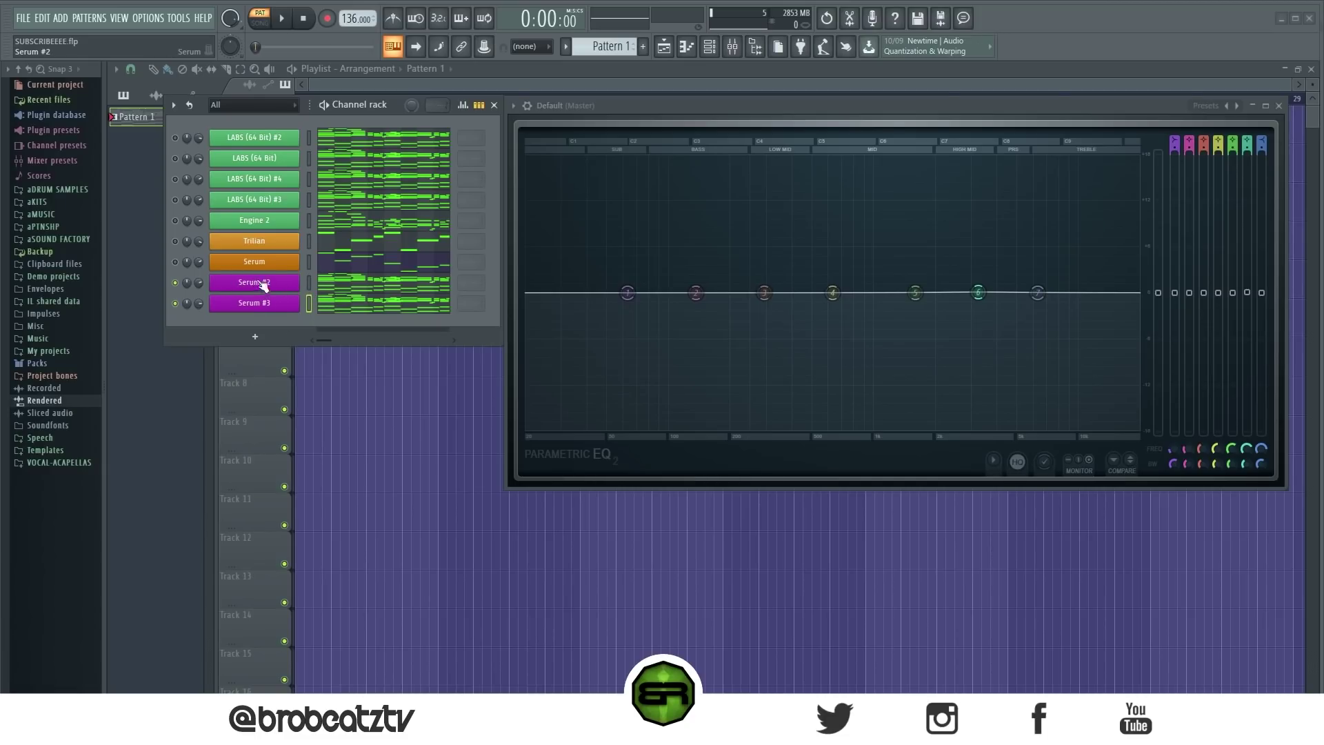
Step: Play the pattern with the Serum #2 and Serum #3 channels together and stop playback
{"action": "key", "text": "space"}
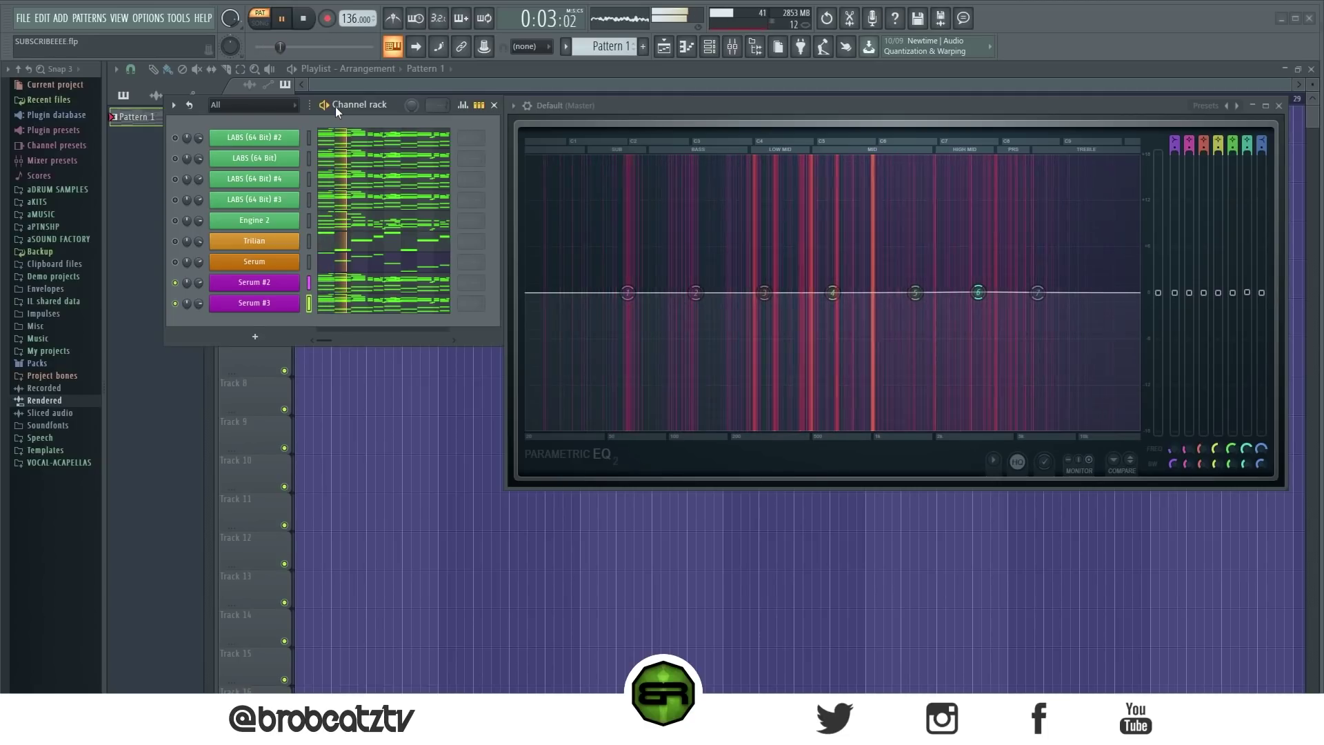
{"action": "key", "text": "space"}
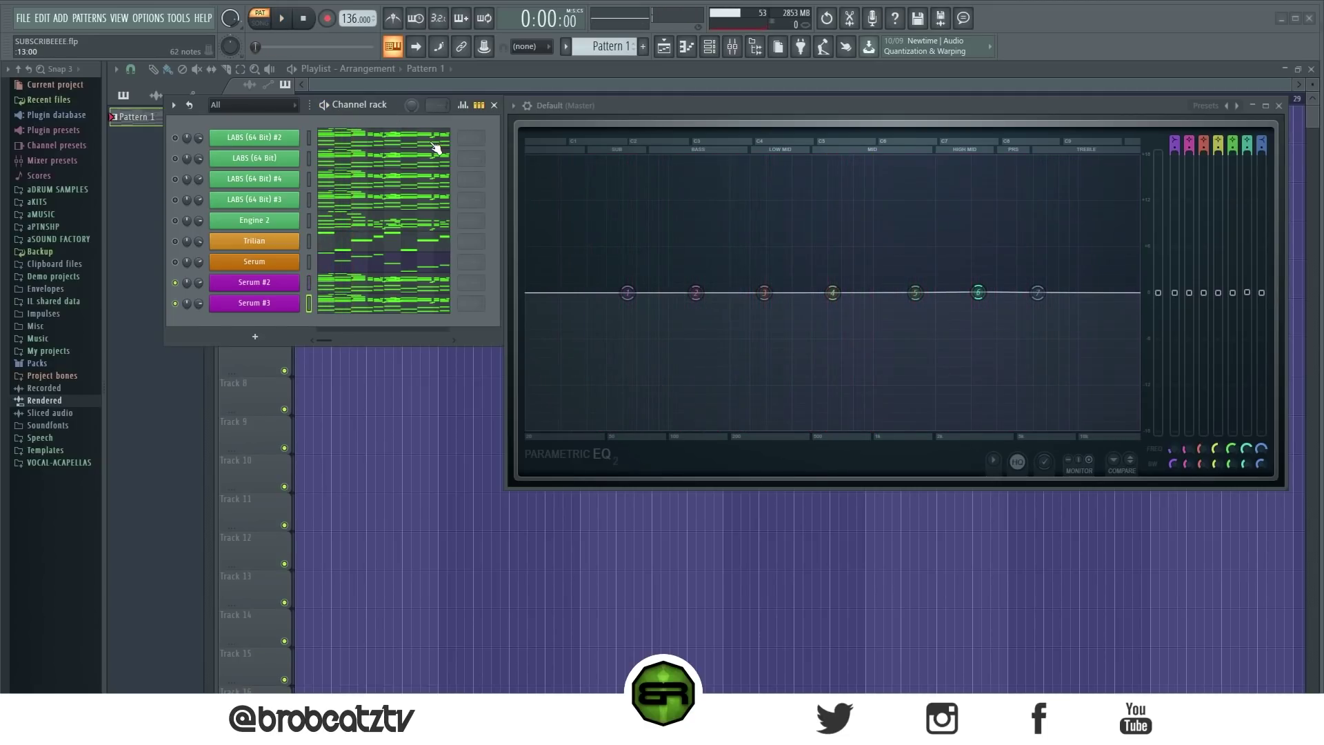
Step: Load the Key - DVD Flute preset from the SADBOI Serum Bank in Serum #2
{"action": "left_click", "coordinate": [284, 287]}
{"action": "left_click", "coordinate": [859, 160]}
{"action": "mouse_move", "coordinate": [862, 351]}
{"action": "mouse_move", "coordinate": [941, 358]}
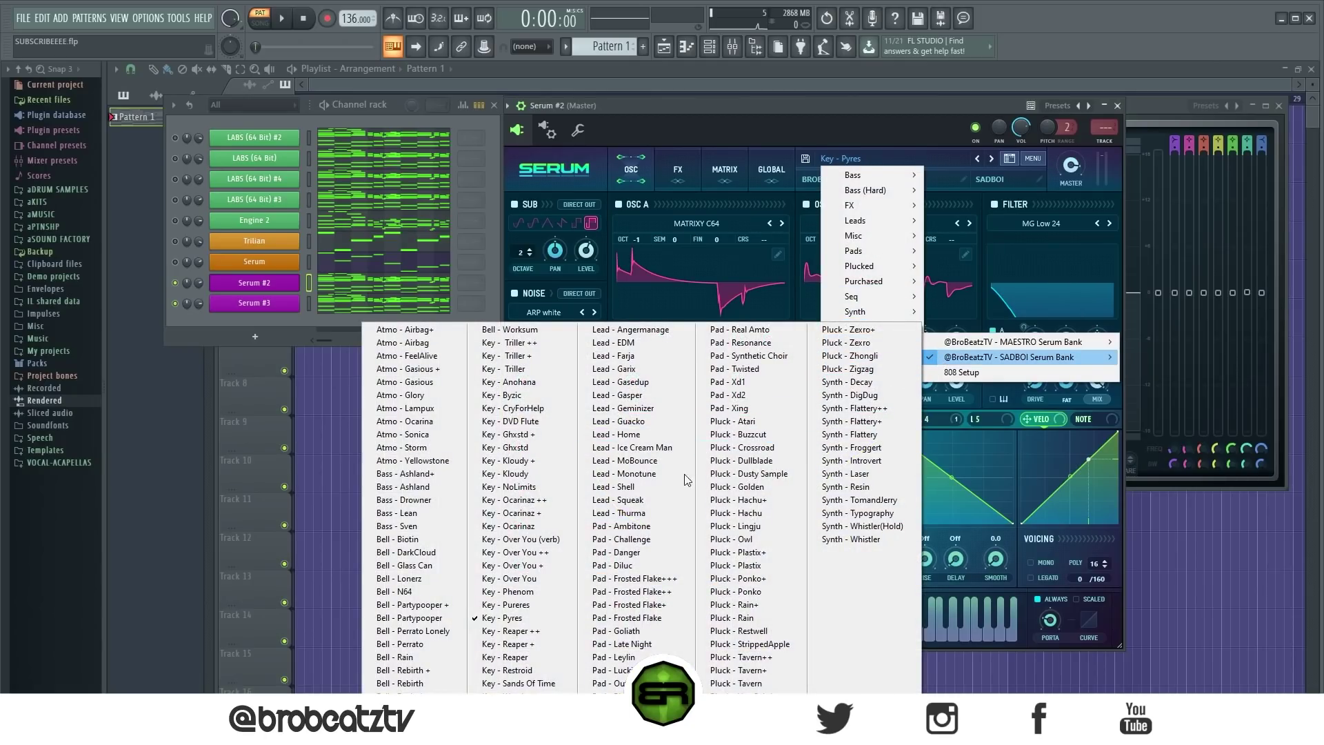
{"action": "left_click", "coordinate": [514, 421]}
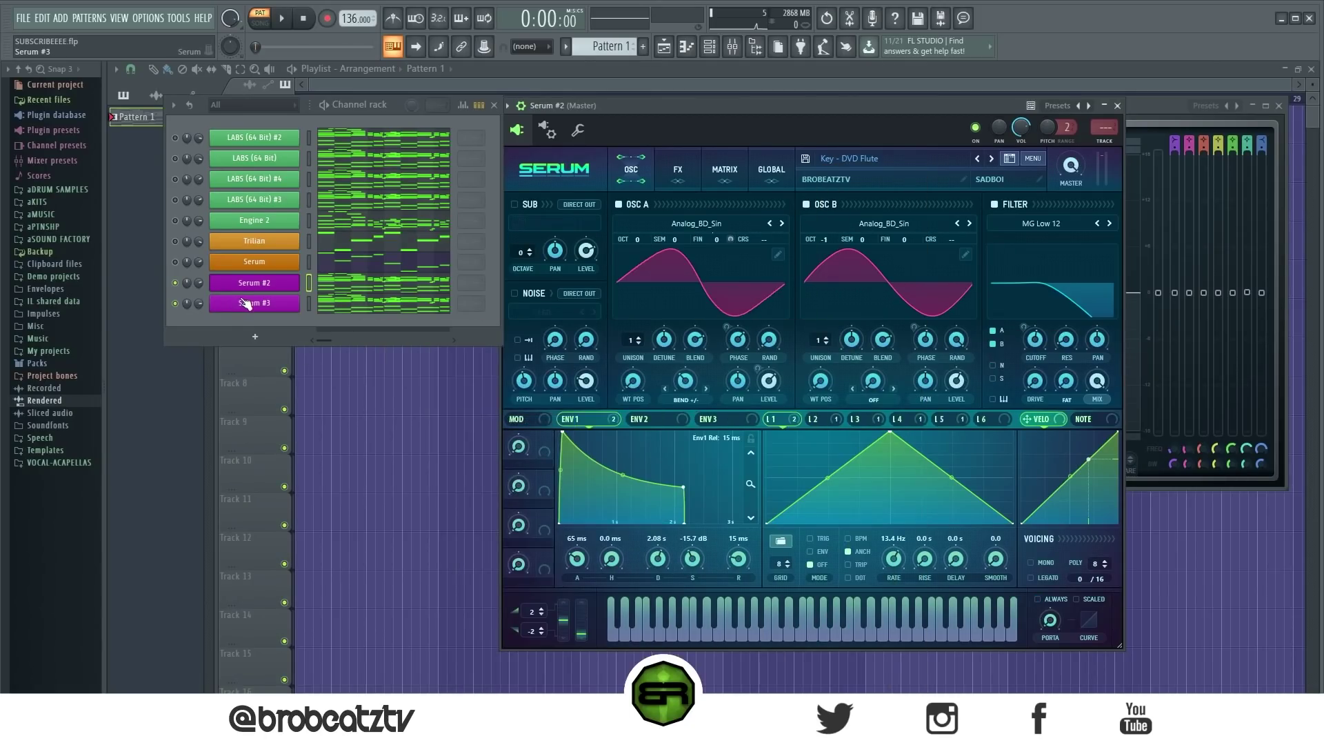
Step: Load the Pad - Challenge preset from the SADBOI Serum Bank in Serum #3 and close the plugin
{"action": "left_click", "coordinate": [254, 304]}
{"action": "left_click", "coordinate": [863, 155]}
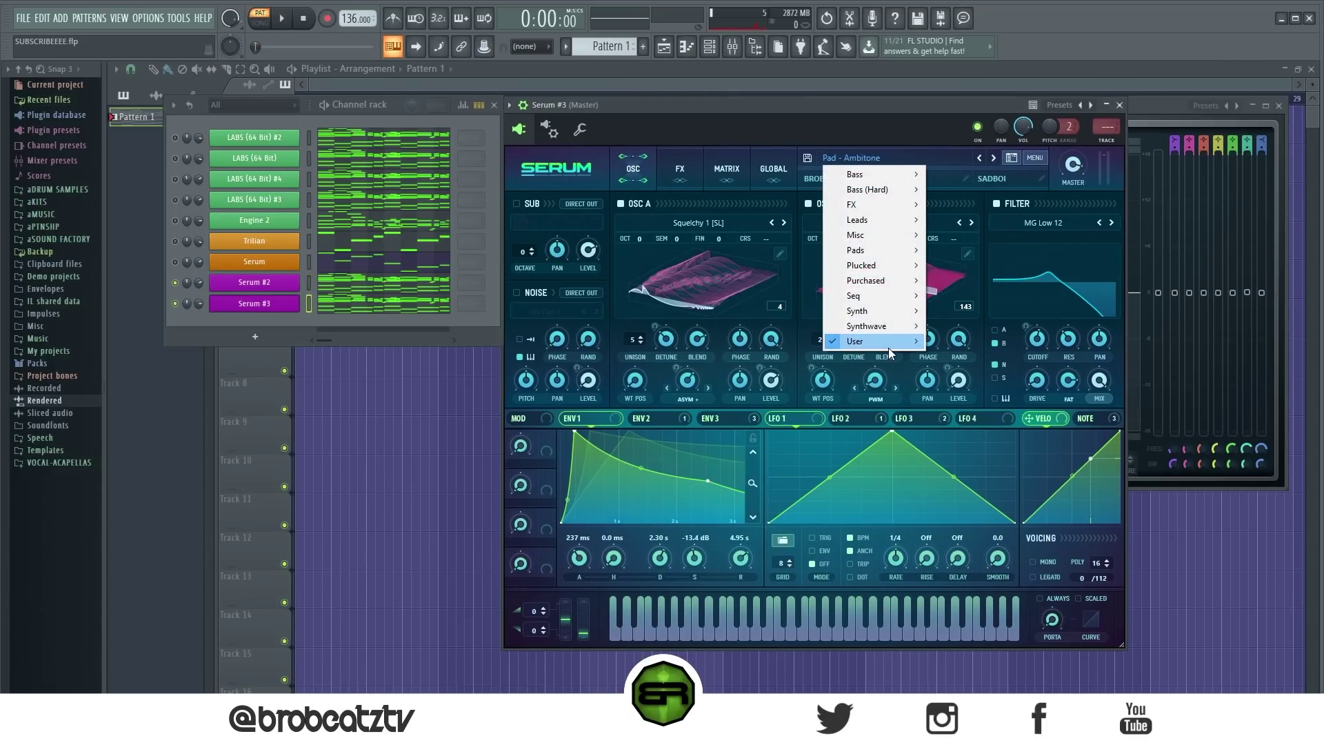
{"action": "mouse_move", "coordinate": [888, 345]}
{"action": "mouse_move", "coordinate": [950, 358]}
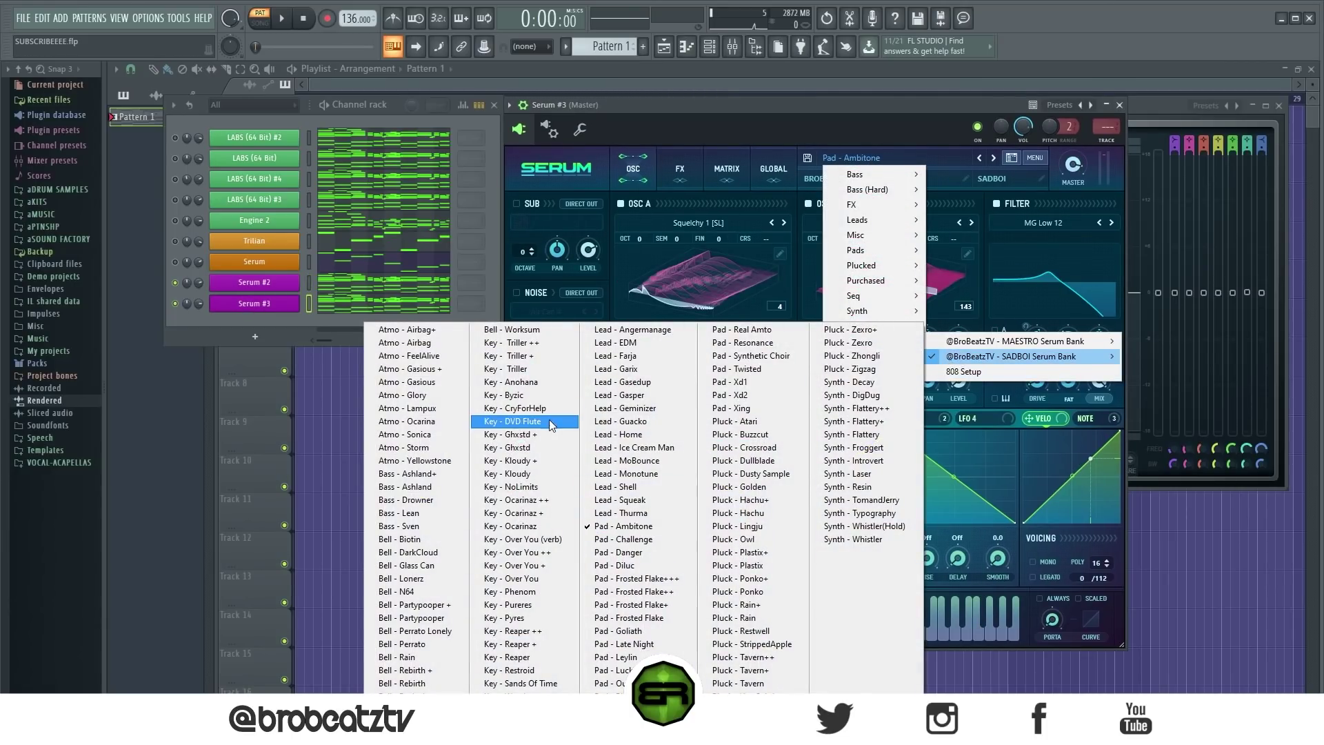
{"action": "left_click", "coordinate": [621, 540]}
{"action": "left_click", "coordinate": [1119, 105]}
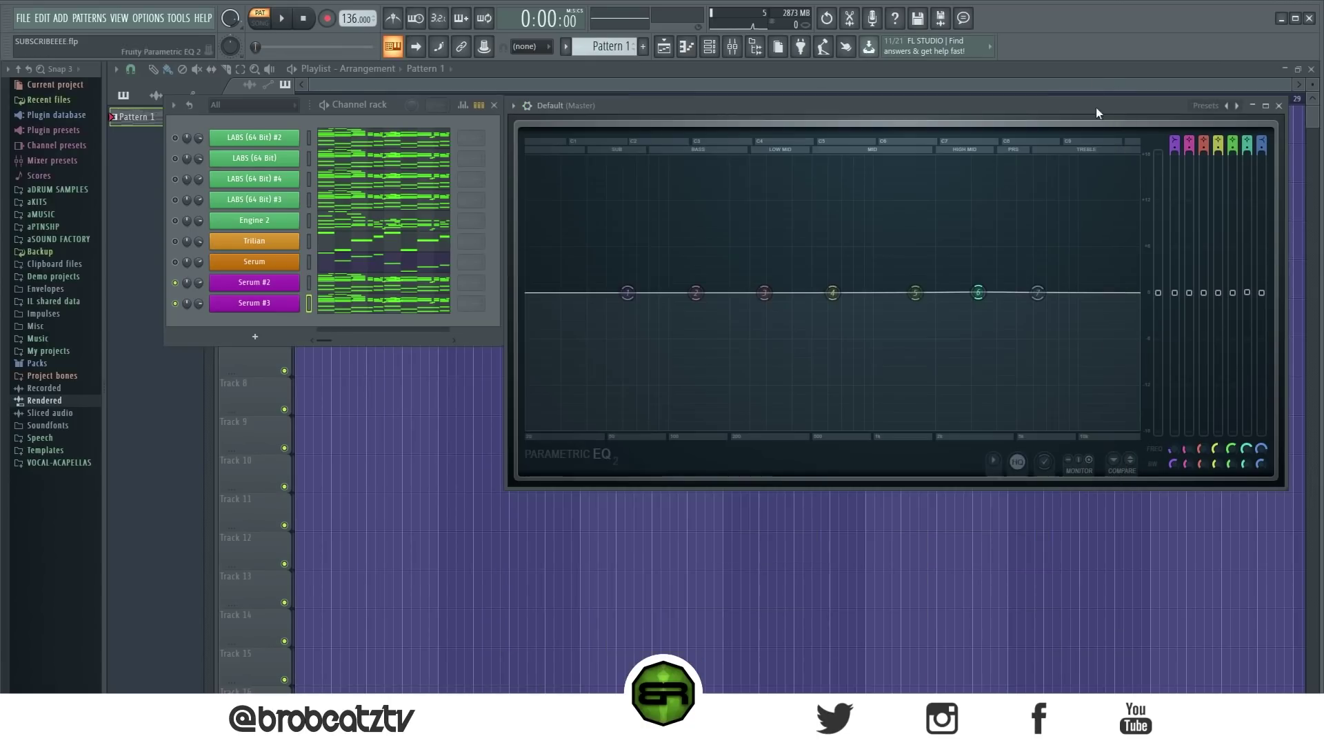
Step: Check Serum #2, play it together with Serum #3, and save the project
{"action": "left_click", "coordinate": [258, 287]}
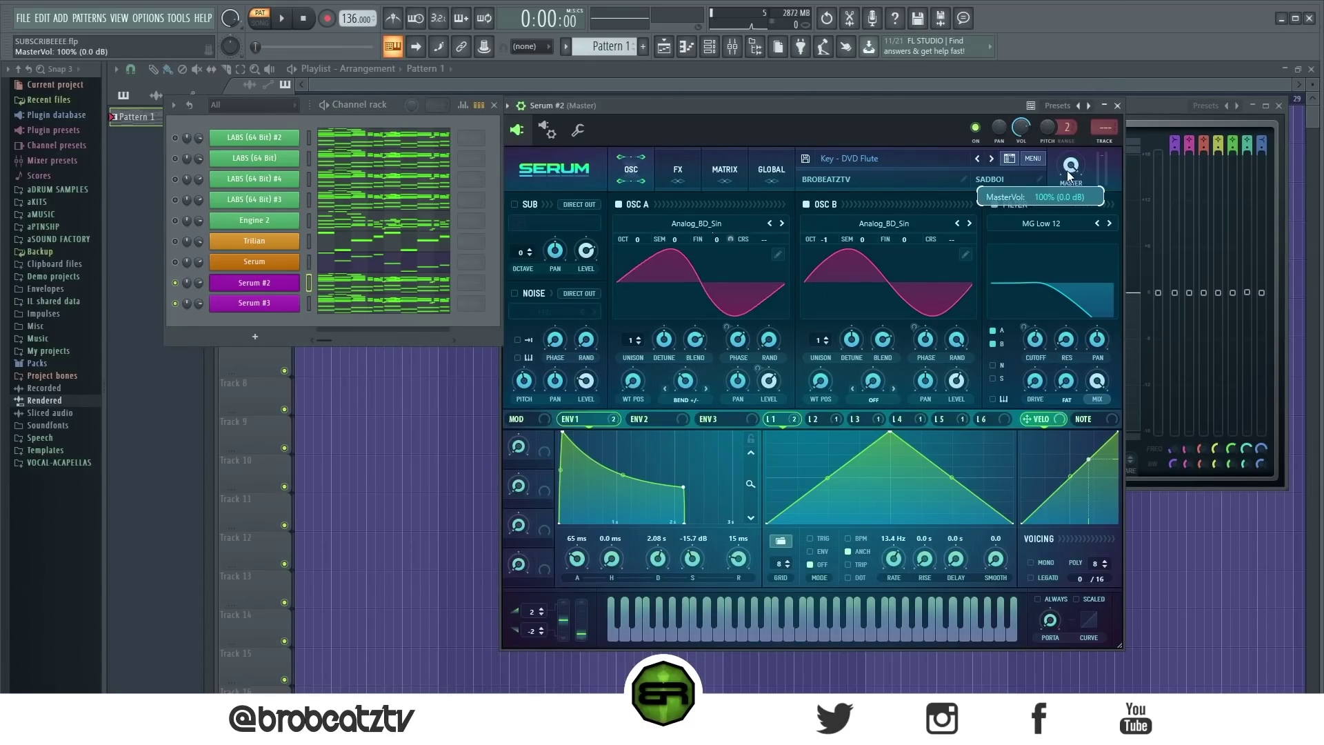
{"action": "left_click", "coordinate": [1117, 104]}
{"action": "key", "text": "space"}
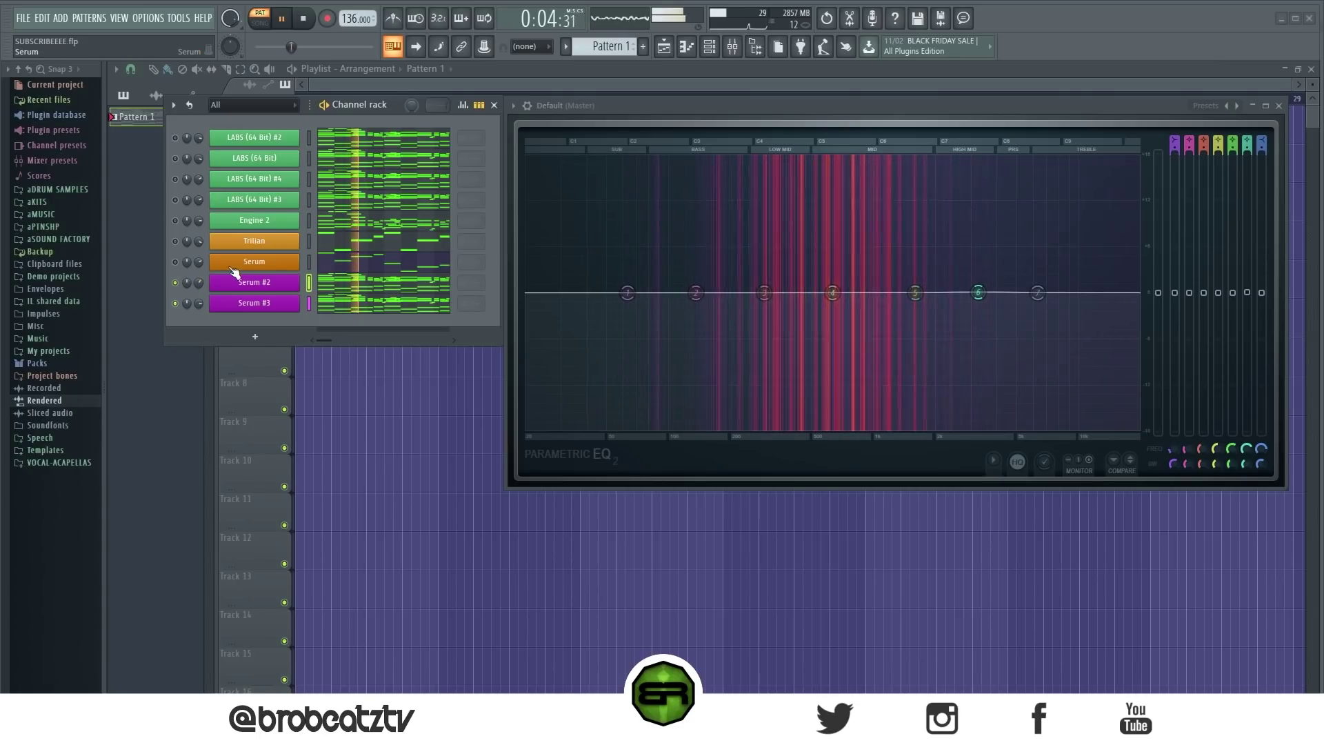
{"action": "left_click", "coordinate": [304, 21]}
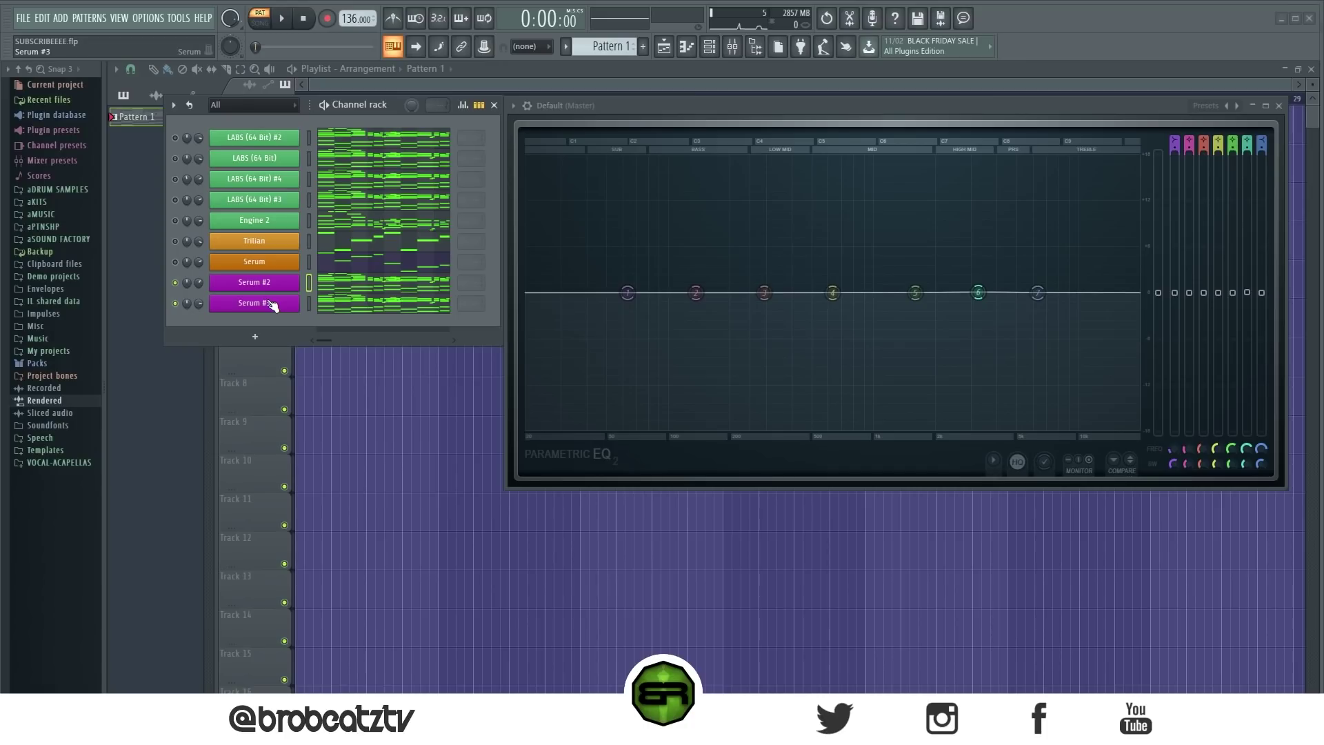
{"action": "key", "text": "ctrl+s"}
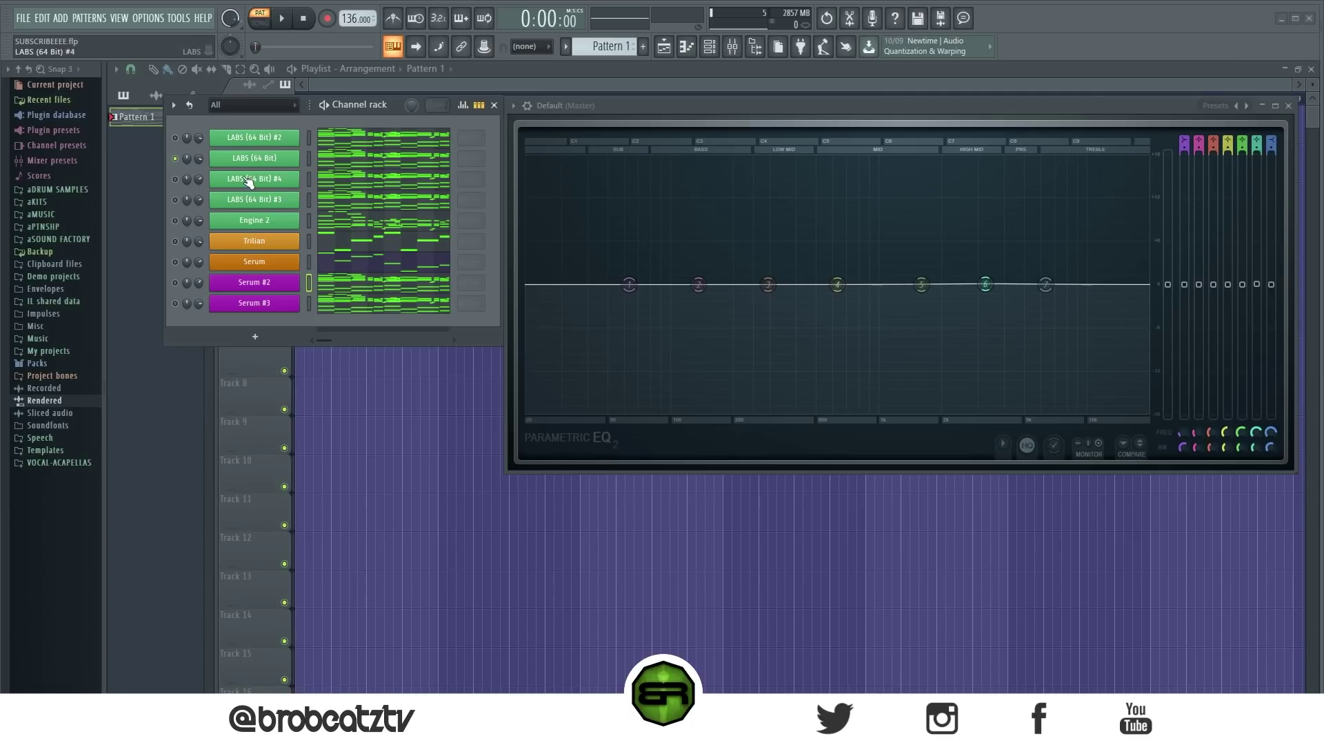
Step: Play the LABS (64 Bit) channel alone, then solo and play LABS (64 Bit) #3 while viewing the EQ
{"action": "key", "text": "space"}
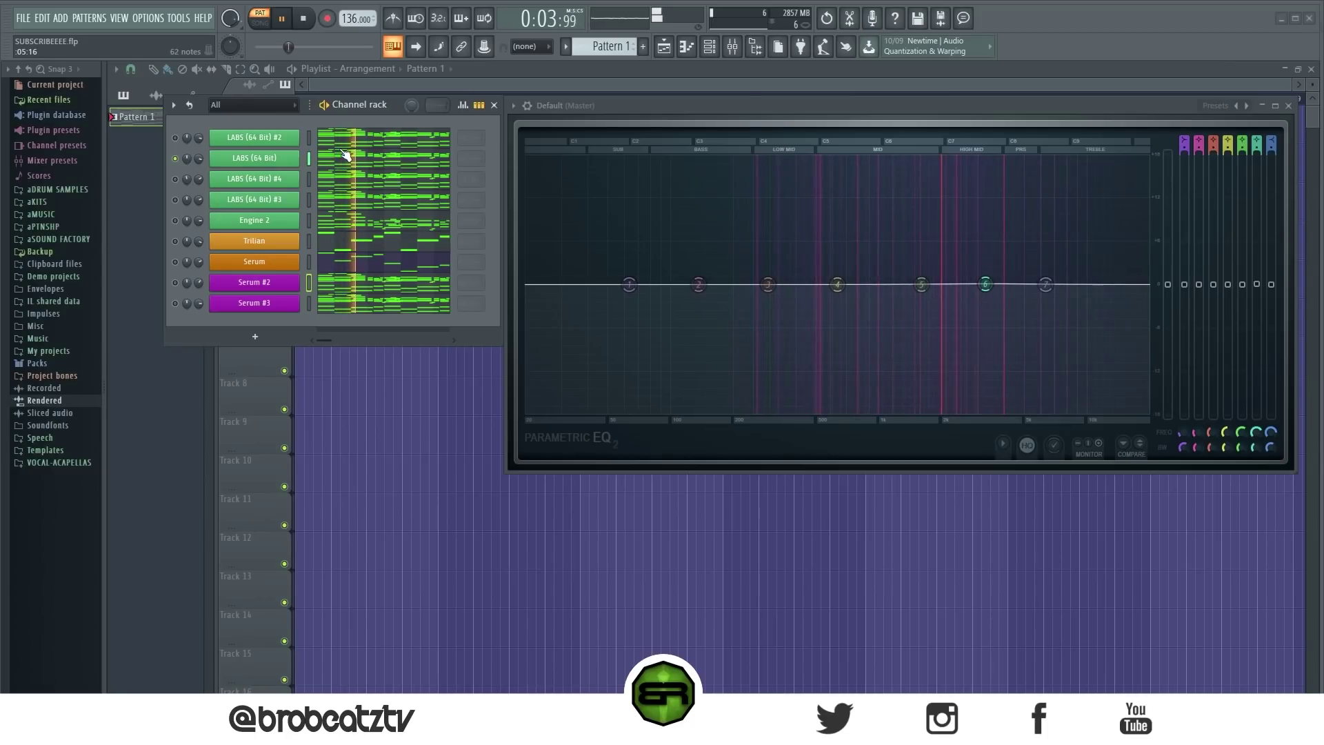
{"action": "key", "text": "space"}
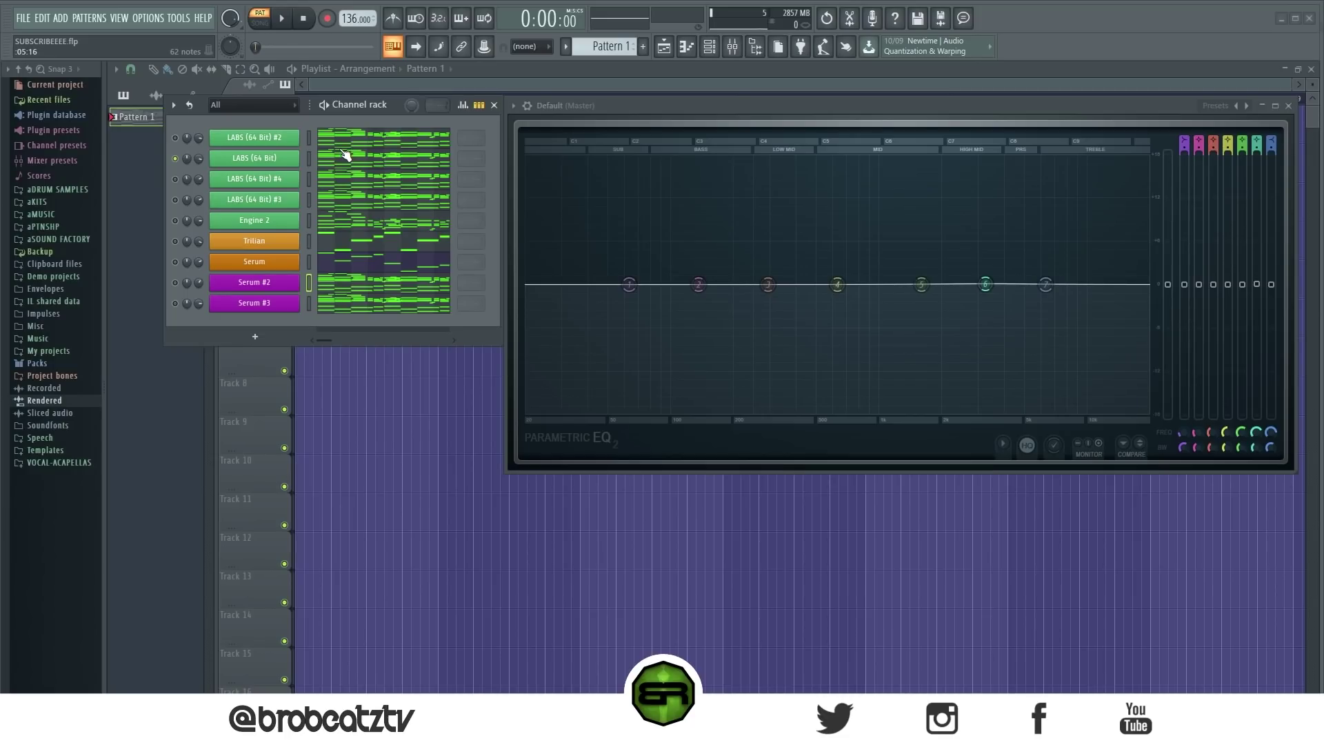
{"action": "left_click", "coordinate": [309, 157]}
{"action": "left_click", "coordinate": [310, 200]}
{"action": "left_click", "coordinate": [175, 200]}
{"action": "key", "text": "space"}
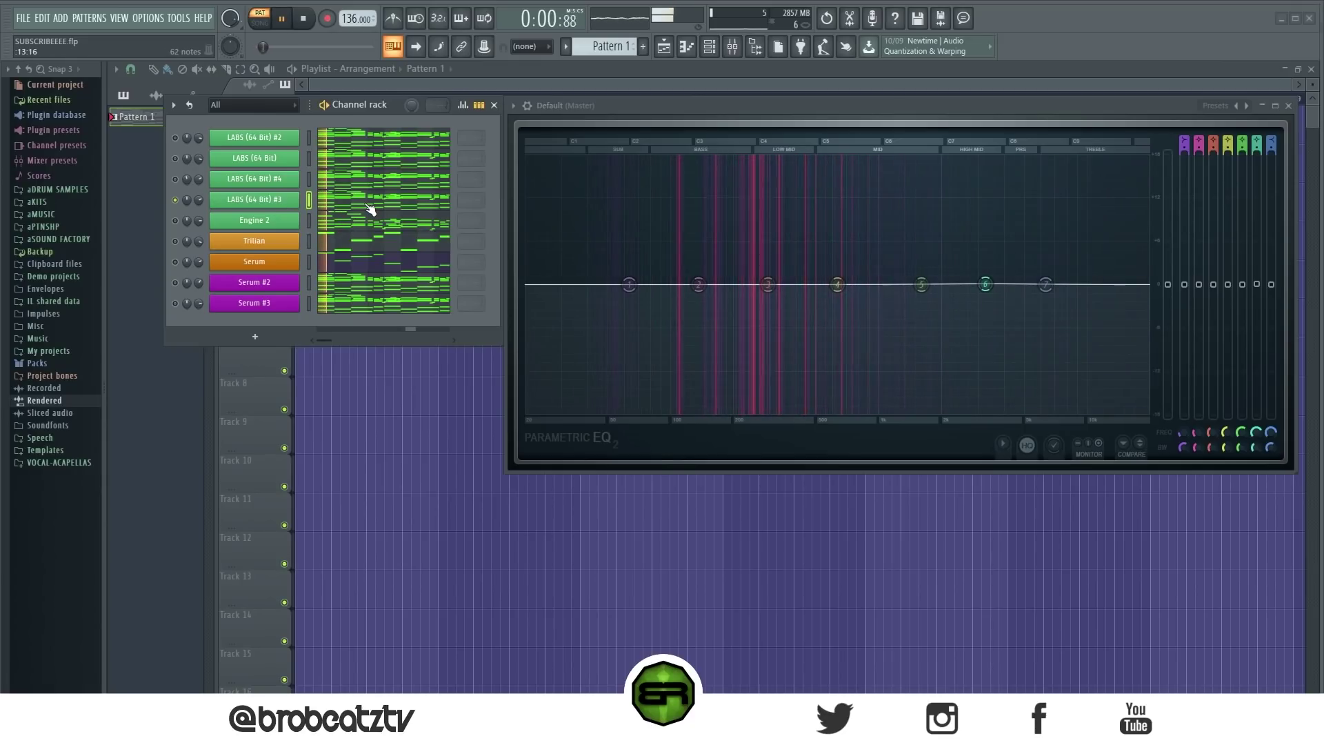
{"action": "key", "text": "space"}
Step: Solo and play LABS (64 Bit) again, followed by LABS (64 Bit) #3, to compare their frequency ranges
{"action": "left_click", "coordinate": [176, 158]}
{"action": "key", "text": "space"}
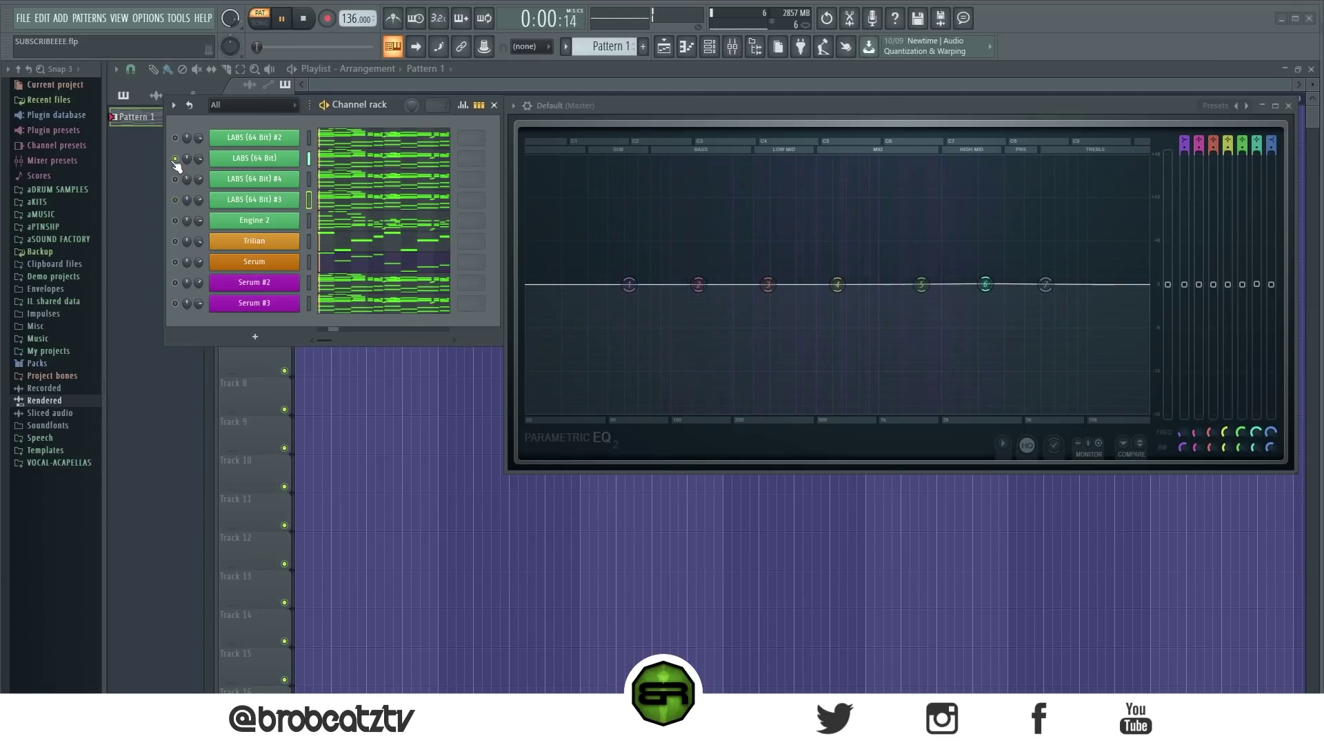
{"action": "key", "text": "space"}
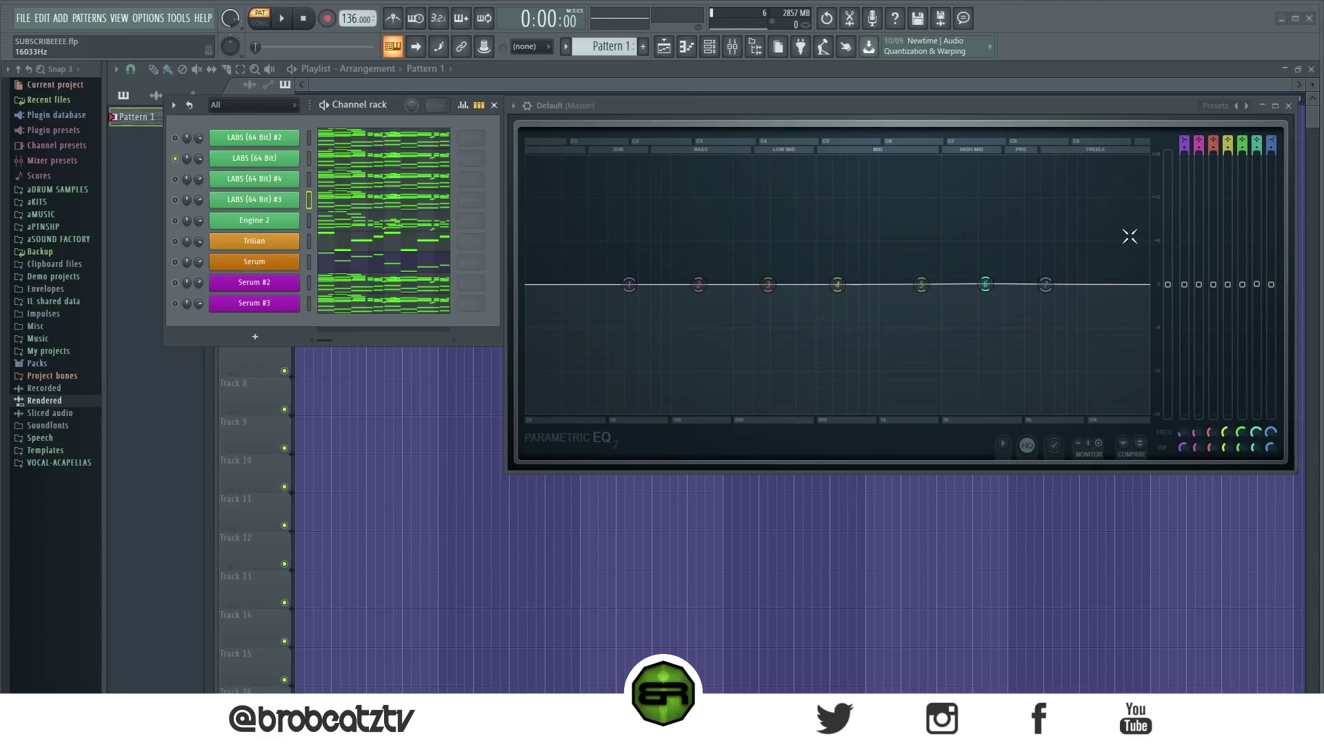
{"action": "right_click", "coordinate": [175, 199]}
{"action": "key", "text": "space"}
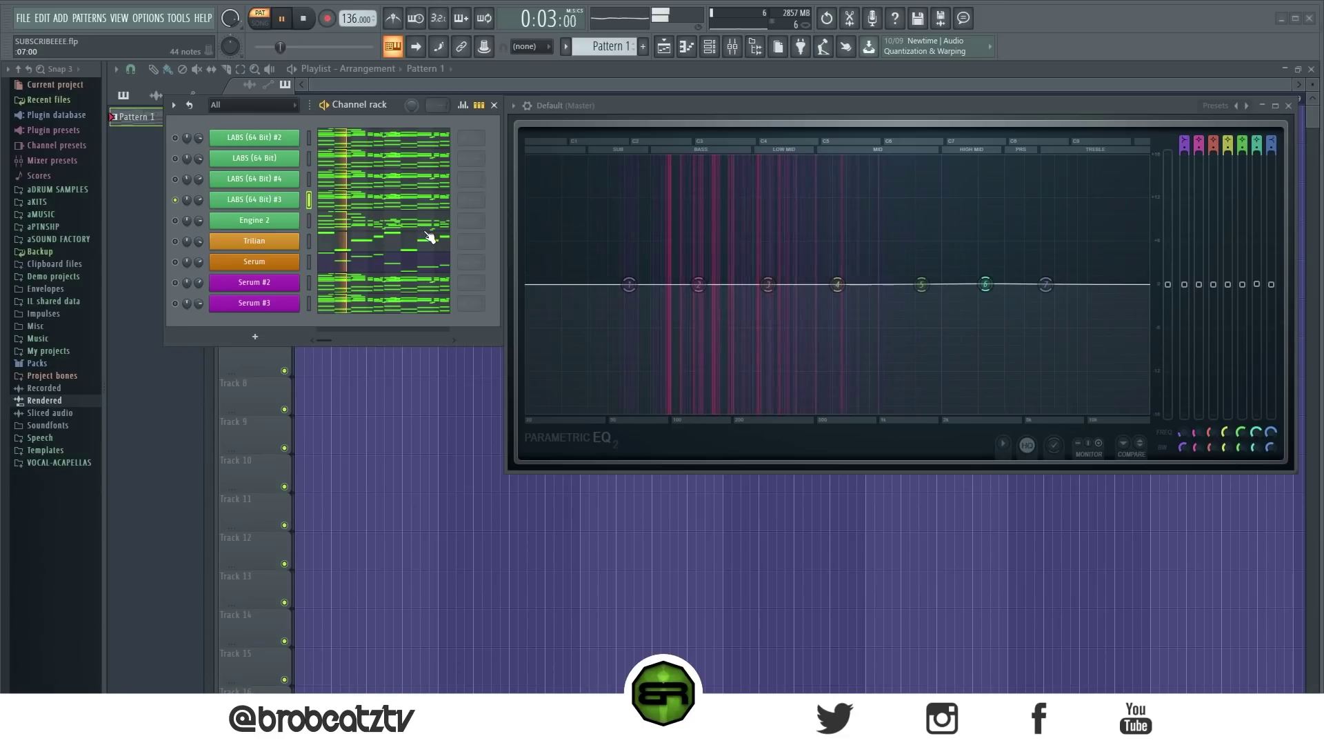
{"action": "key", "text": "space"}
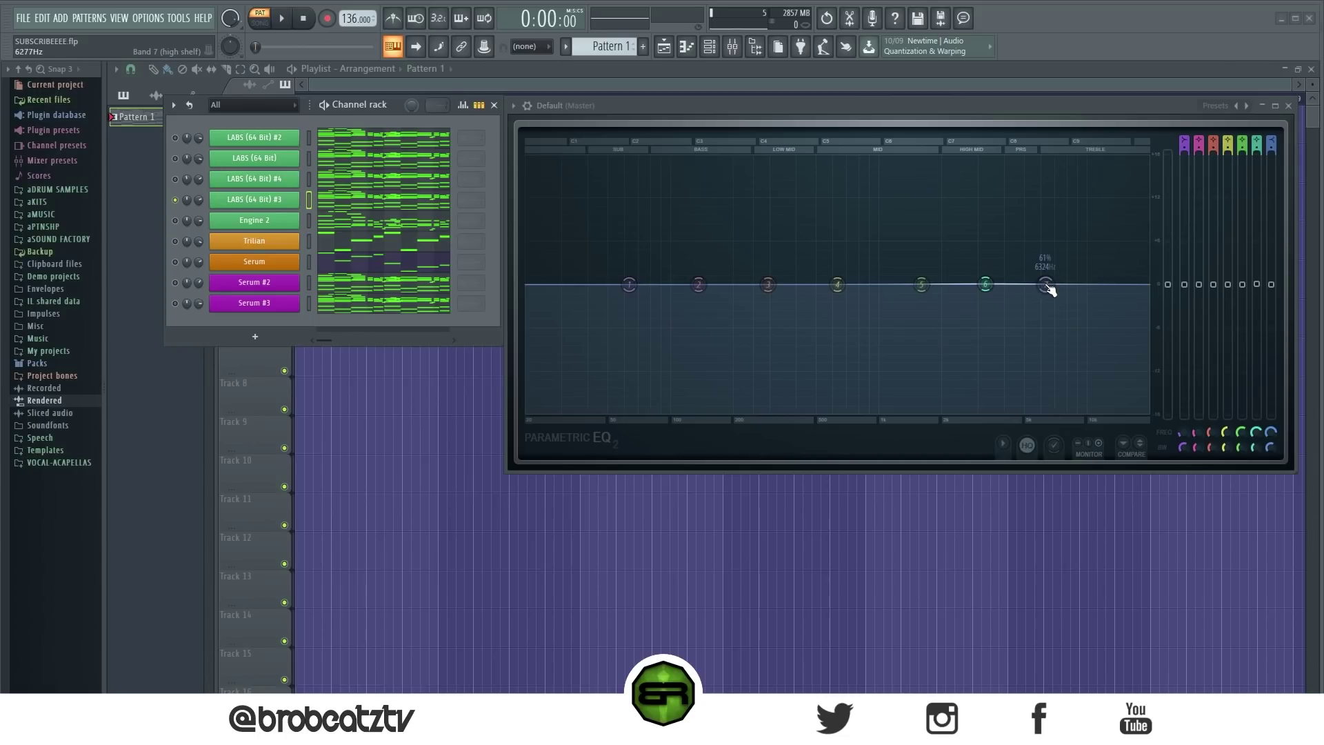
Step: Try a slight boost on EQ band 7 at a lower frequency and a small shift of band 3
{"action": "left_click_drag", "start_coordinate": [1045, 284], "coordinate": [1013, 272]}
{"action": "right_click", "coordinate": [1013, 271]}
{"action": "left_click", "coordinate": [1027, 287]}
{"action": "mouse_move", "coordinate": [767, 285]}
{"action": "left_mouse_down"}
{"action": "mouse_move", "coordinate": [703, 185]}
{"action": "mouse_move", "coordinate": [733, 183]}
{"action": "mouse_move", "coordinate": [758, 285]}
{"action": "left_mouse_up"}
Step: Compare the spectra of LABS (64 Bit) and LABS (64 Bit) #3 by soloing and playing each in turn
{"action": "left_click", "coordinate": [175, 159], "text": "ctrl"}
{"action": "key", "text": "space"}
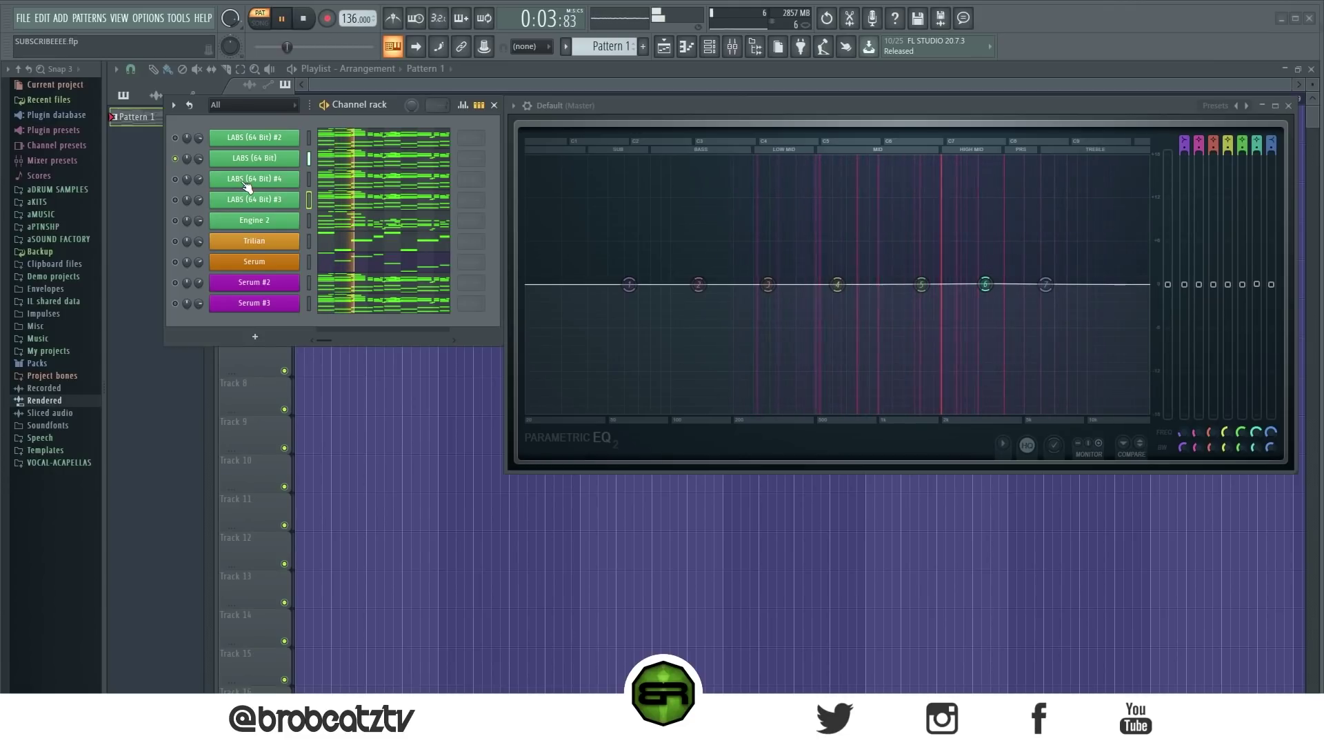
{"action": "key", "text": "space"}
{"action": "left_click", "coordinate": [175, 200], "text": "ctrl"}
{"action": "key", "text": "space"}
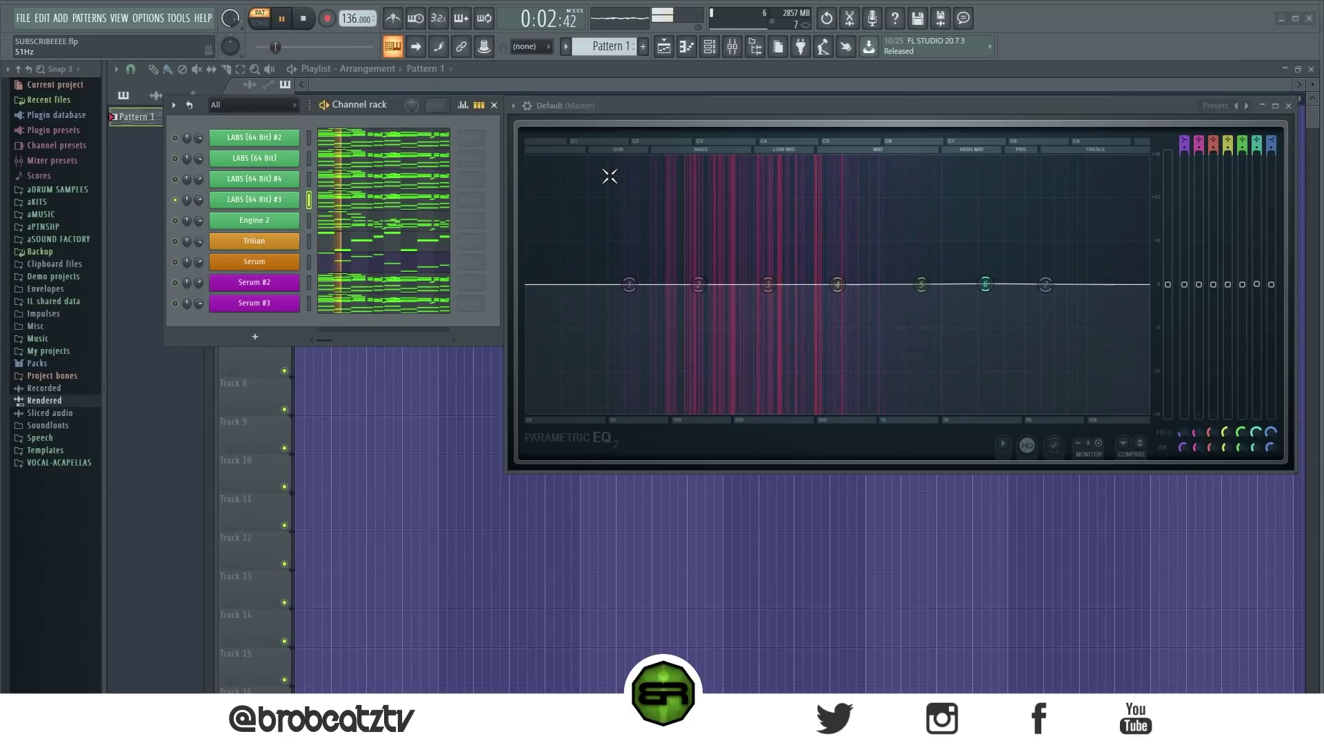
{"action": "key", "text": "space"}
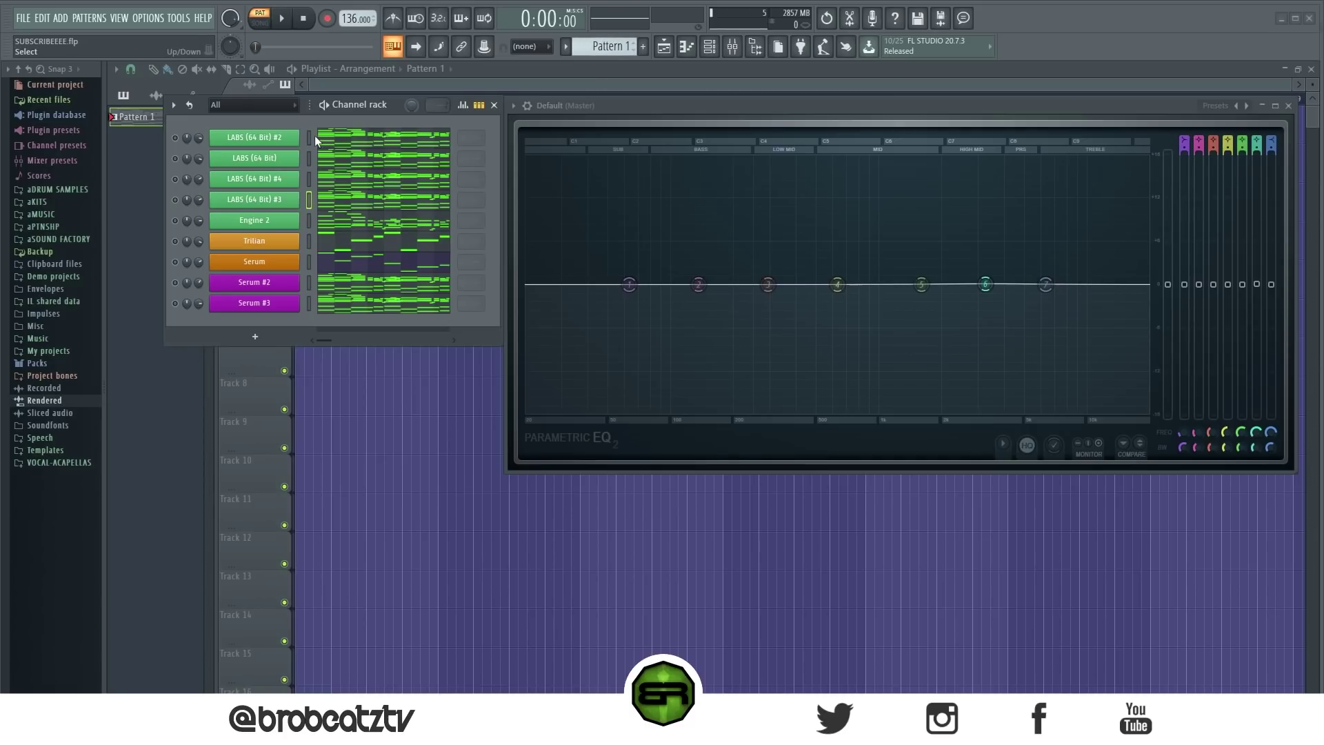
Step: Boost EQ band 6 by about 17.3 dB at 9305 Hz, and reset the band
{"action": "left_click_drag", "start_coordinate": [985, 284], "coordinate": [1080, 160]}
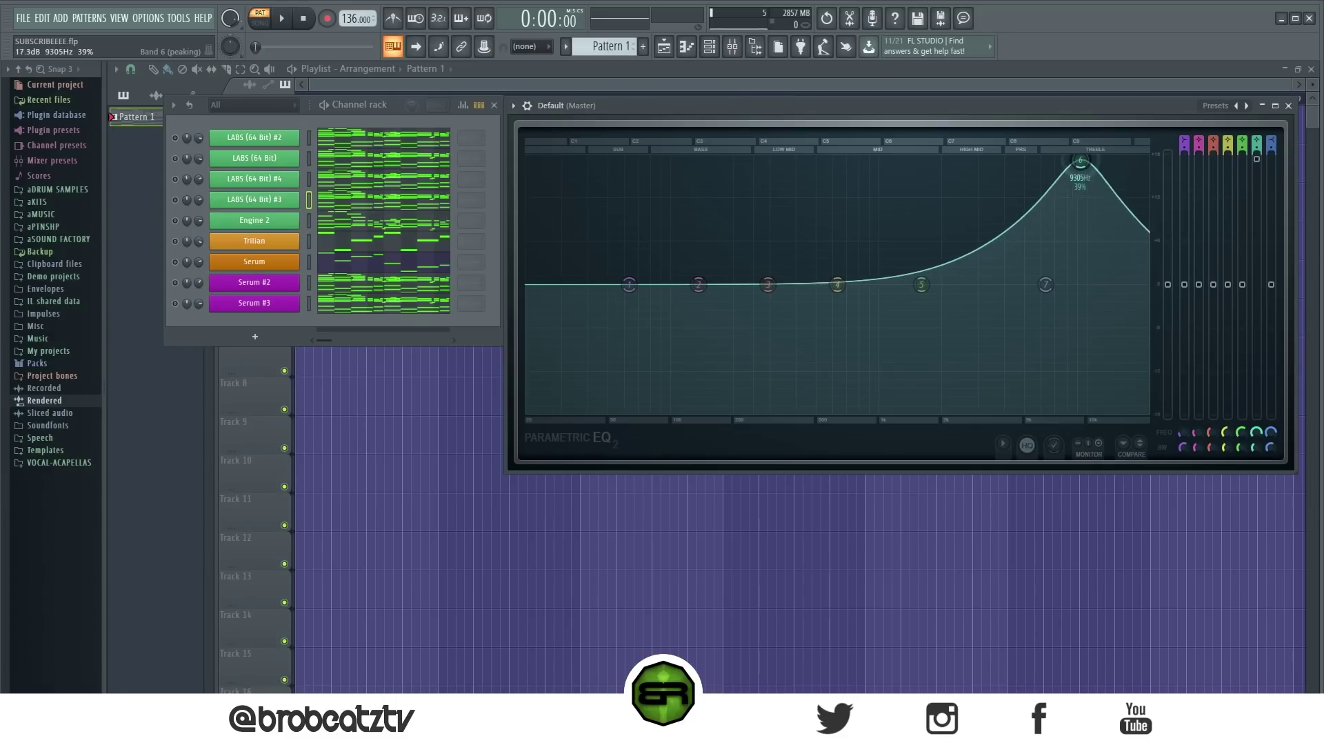
{"action": "right_click", "coordinate": [1080, 161]}
{"action": "left_click", "coordinate": [1083, 207]}
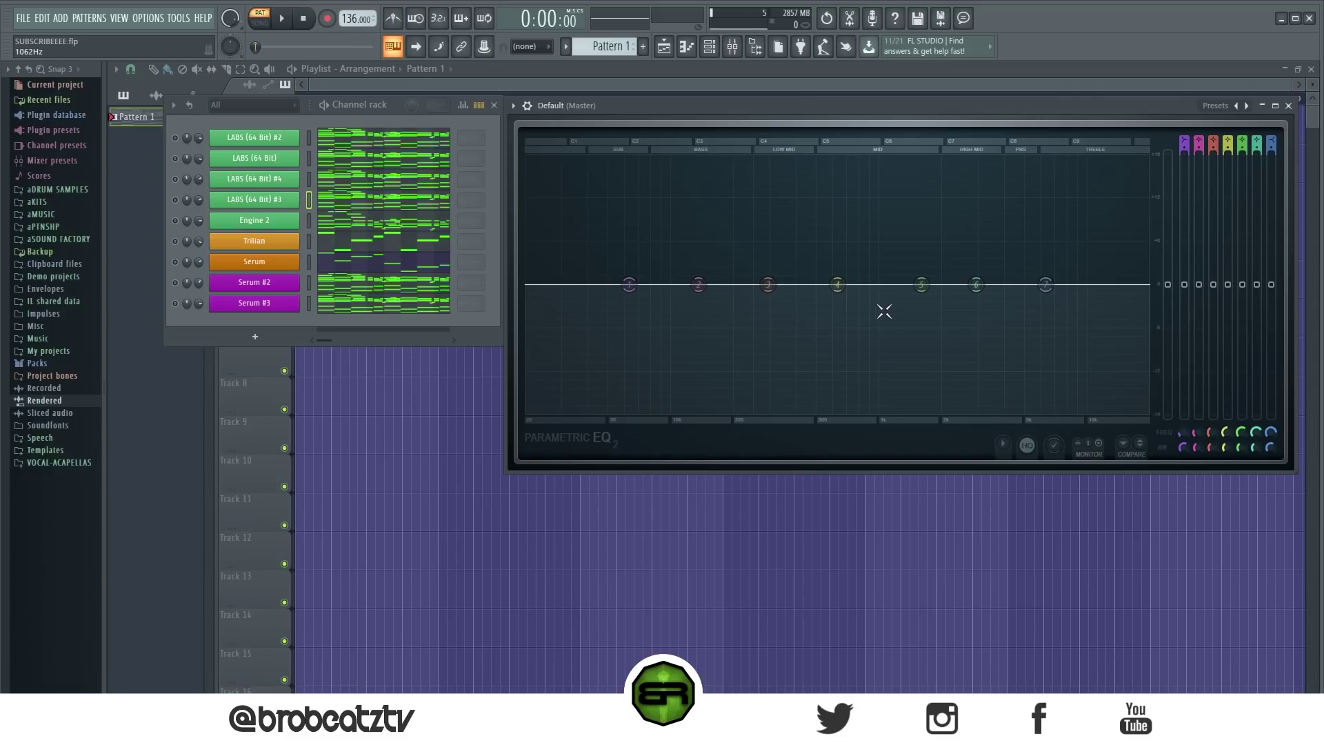
Step: Raise EQ band 5 by about 1.0 dB at 1988 Hz, and reset the band
{"action": "mouse_move", "coordinate": [921, 284]}
{"action": "left_mouse_down"}
{"action": "mouse_move", "coordinate": [1014, 196]}
{"action": "mouse_move", "coordinate": [1102, 168]}
{"action": "mouse_move", "coordinate": [937, 275]}
{"action": "left_mouse_up"}
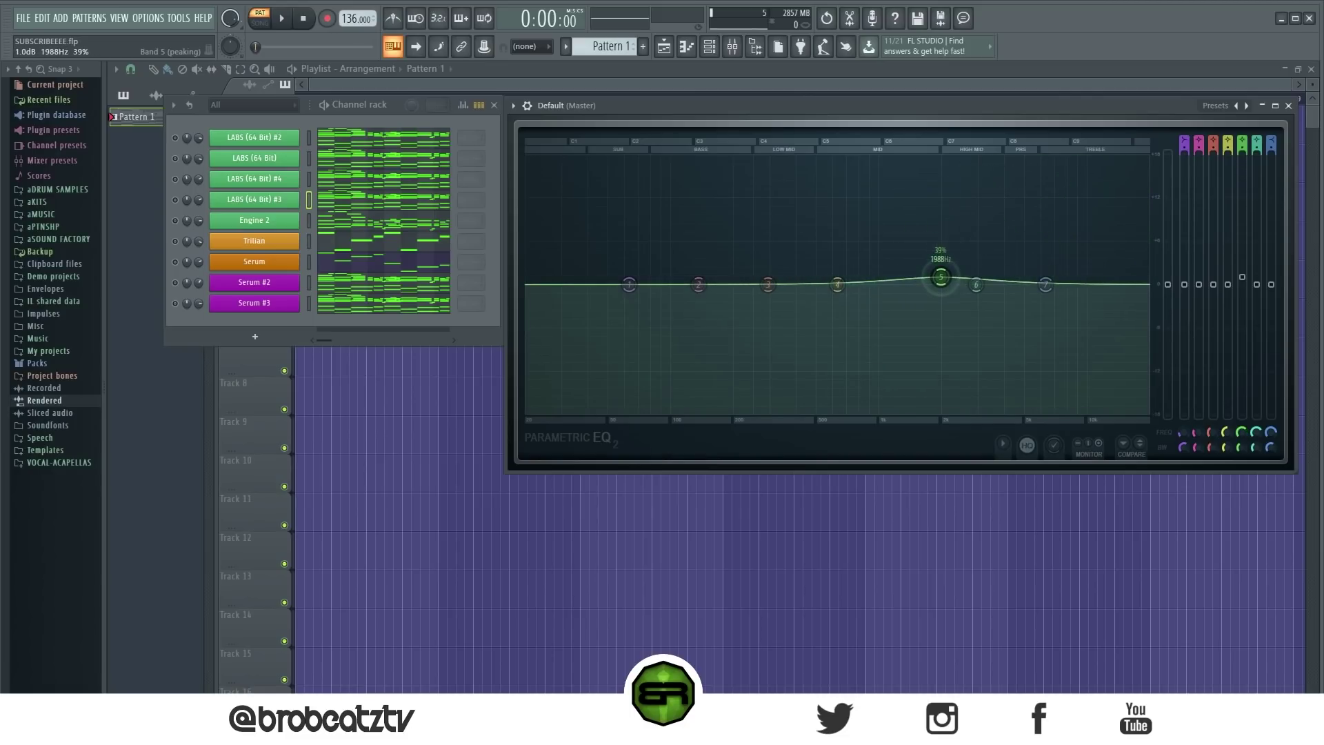
{"action": "right_click", "coordinate": [939, 277]}
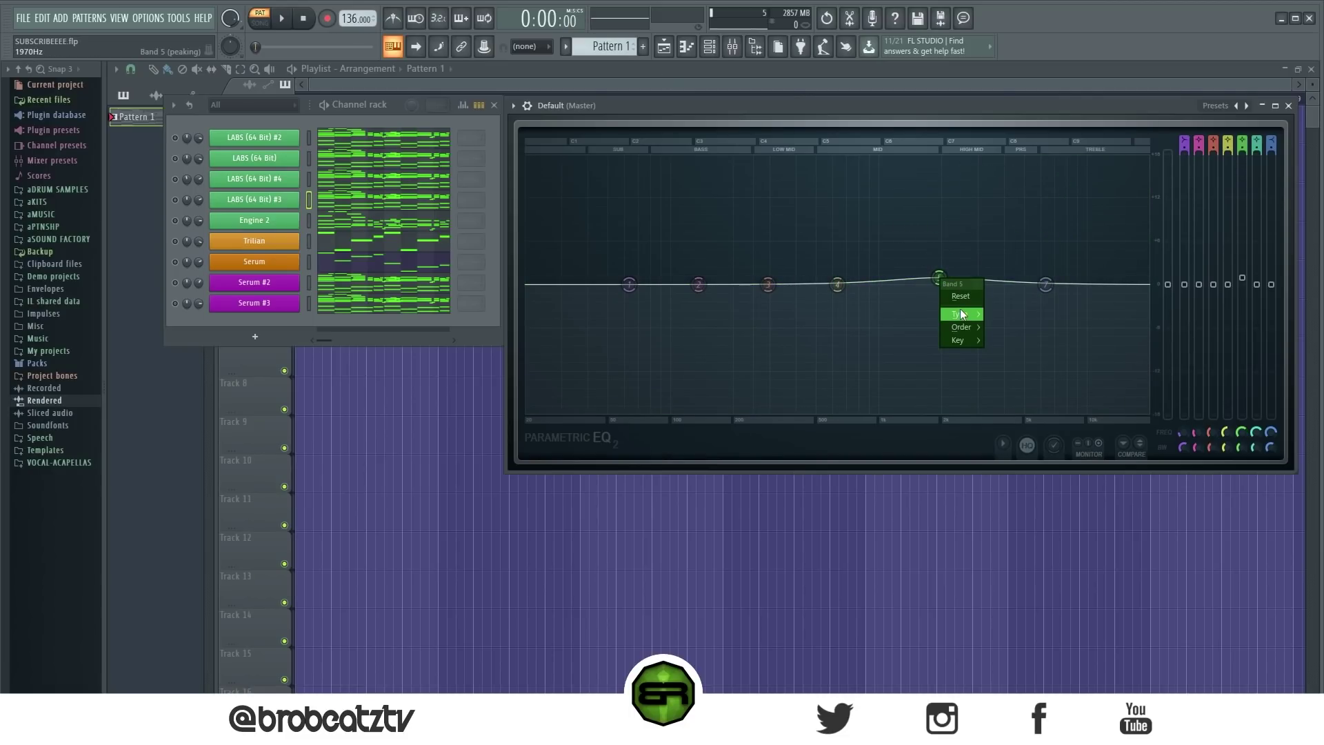
{"action": "left_click", "coordinate": [961, 296]}
Step: Create Pattern 2 and open the piano roll of the soloed Serum channel in it
{"action": "left_click", "coordinate": [642, 47]}
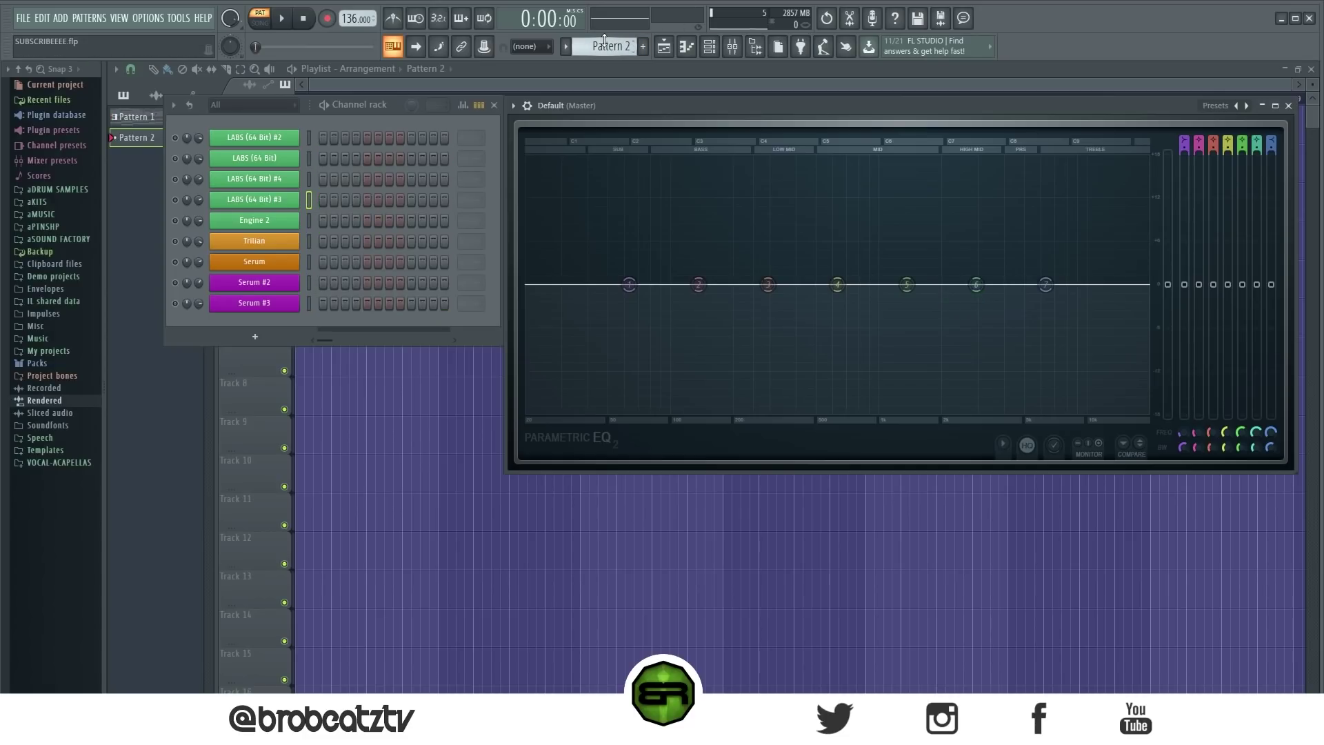
{"action": "left_click", "coordinate": [177, 267]}
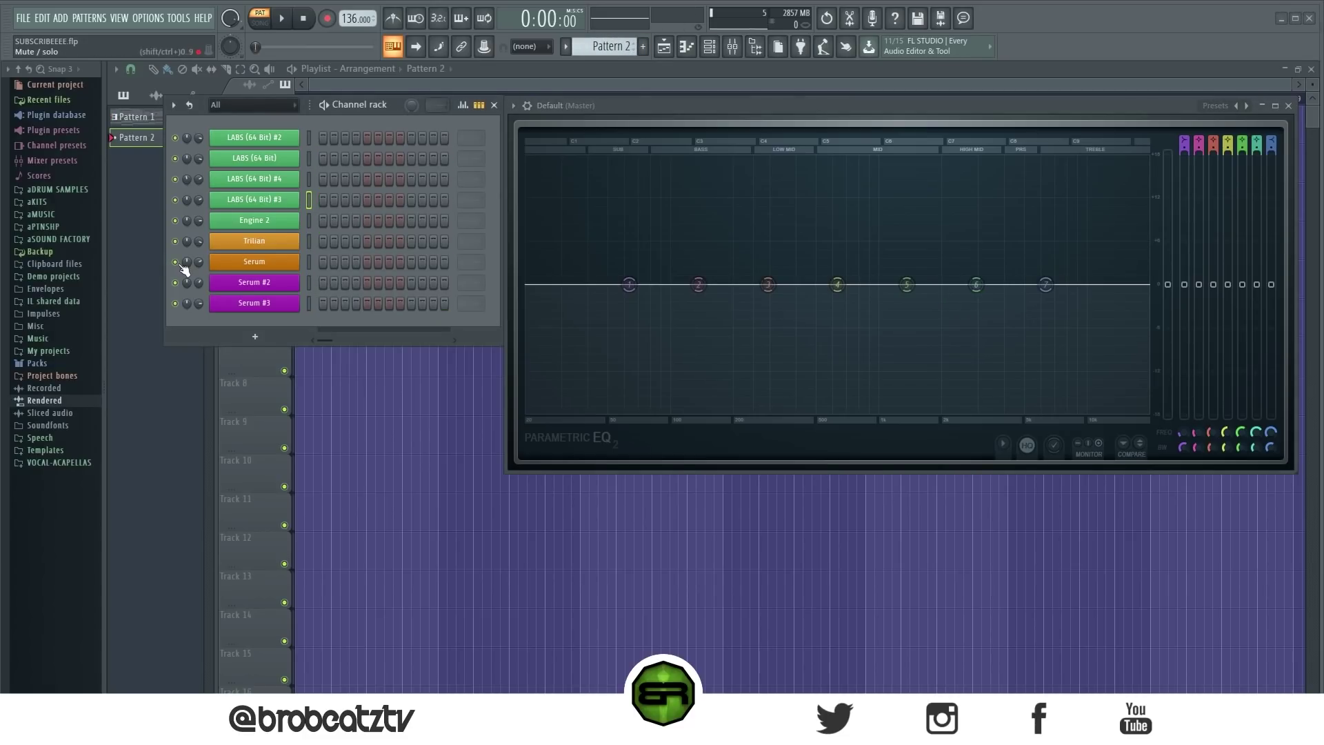
{"action": "right_click", "coordinate": [269, 260]}
{"action": "left_click", "coordinate": [354, 266]}
{"action": "right_click", "coordinate": [320, 265]}
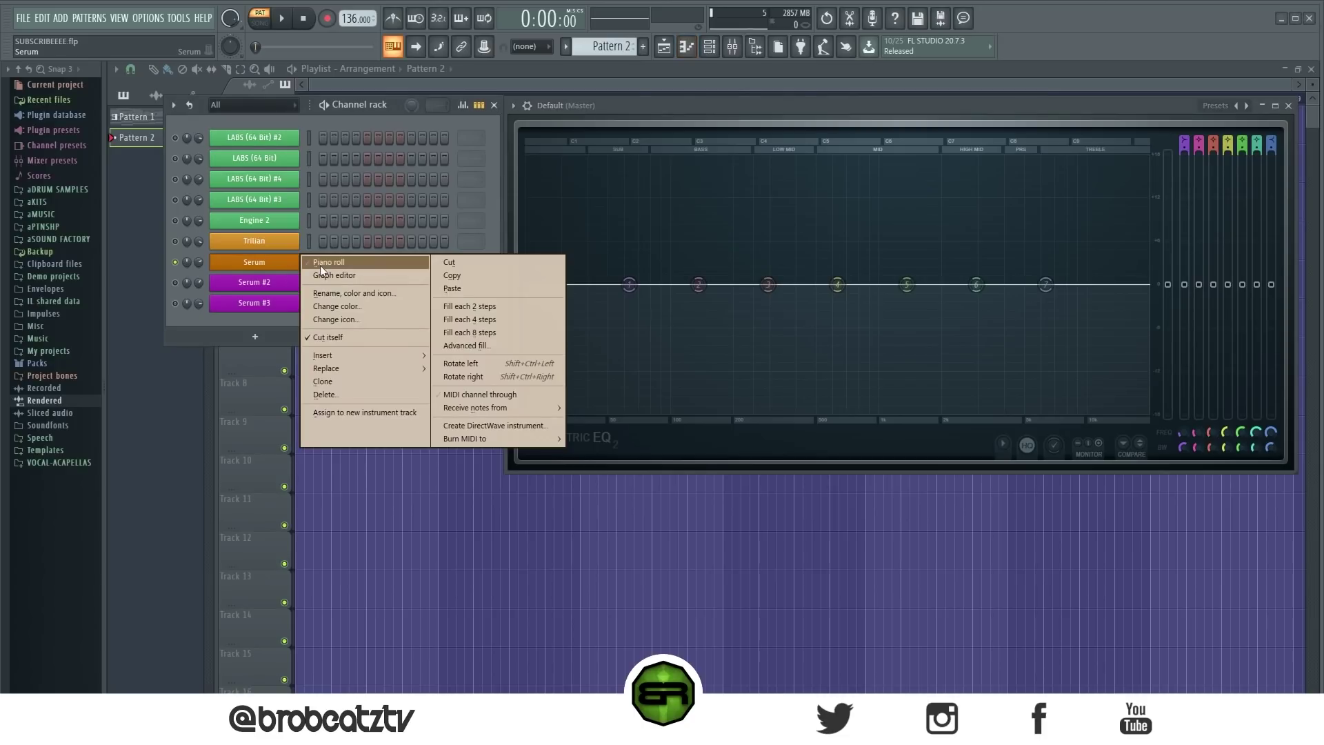
{"action": "left_click", "coordinate": [333, 259]}
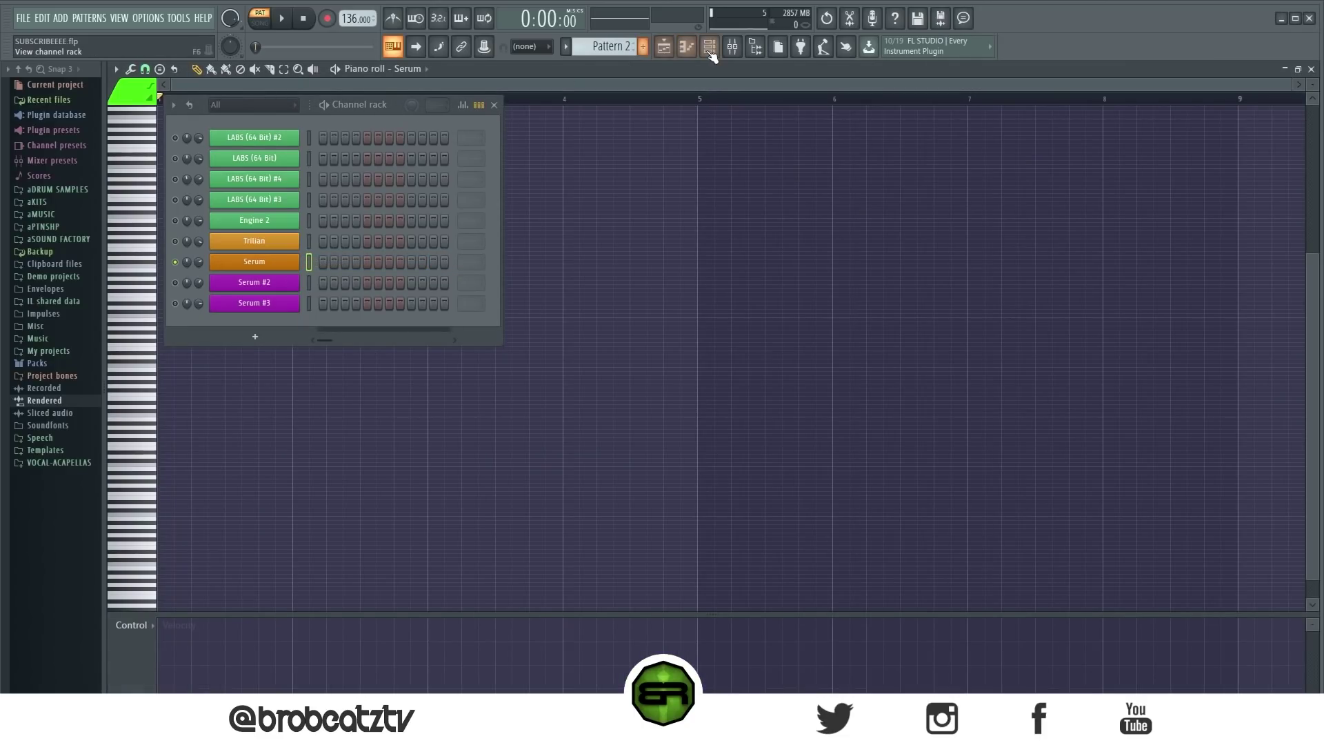
Step: From the mixer, open the Parametric EQ 2 on the Master track over the piano roll
{"action": "left_click", "coordinate": [733, 47]}
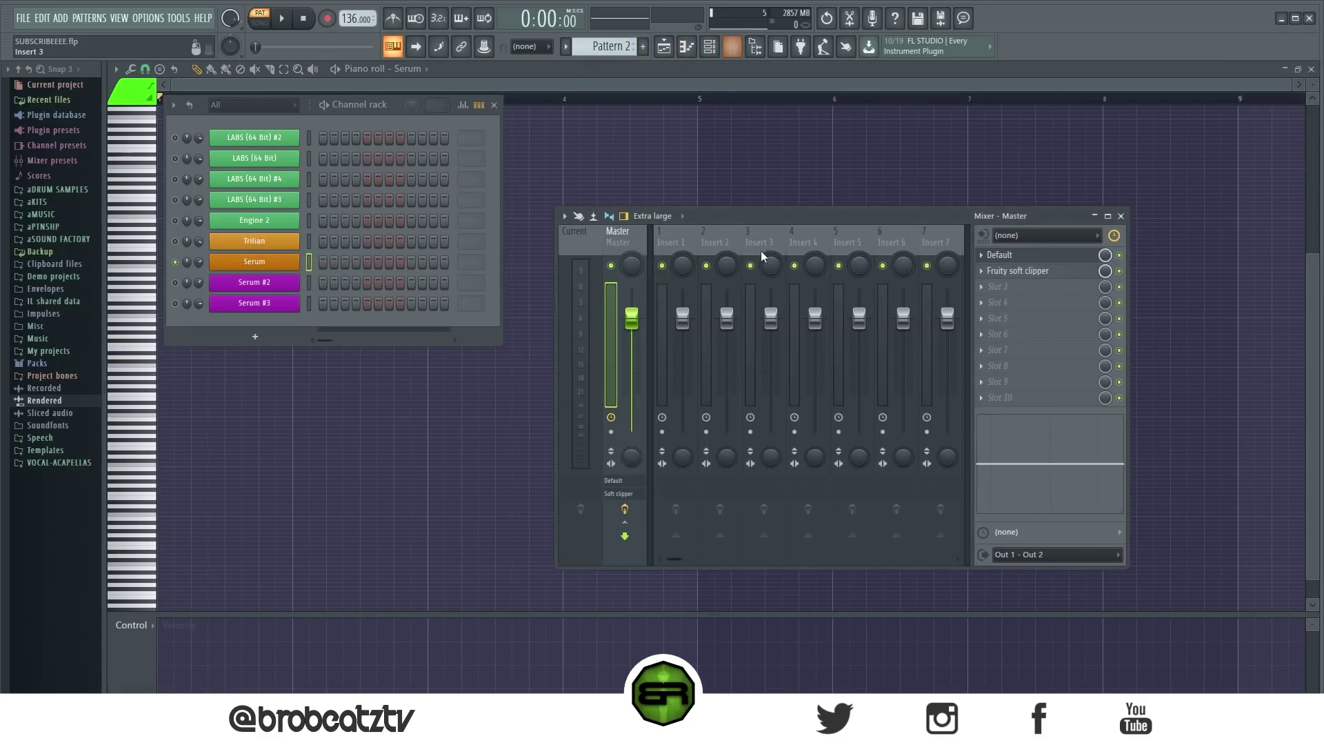
{"action": "left_click", "coordinate": [1027, 259]}
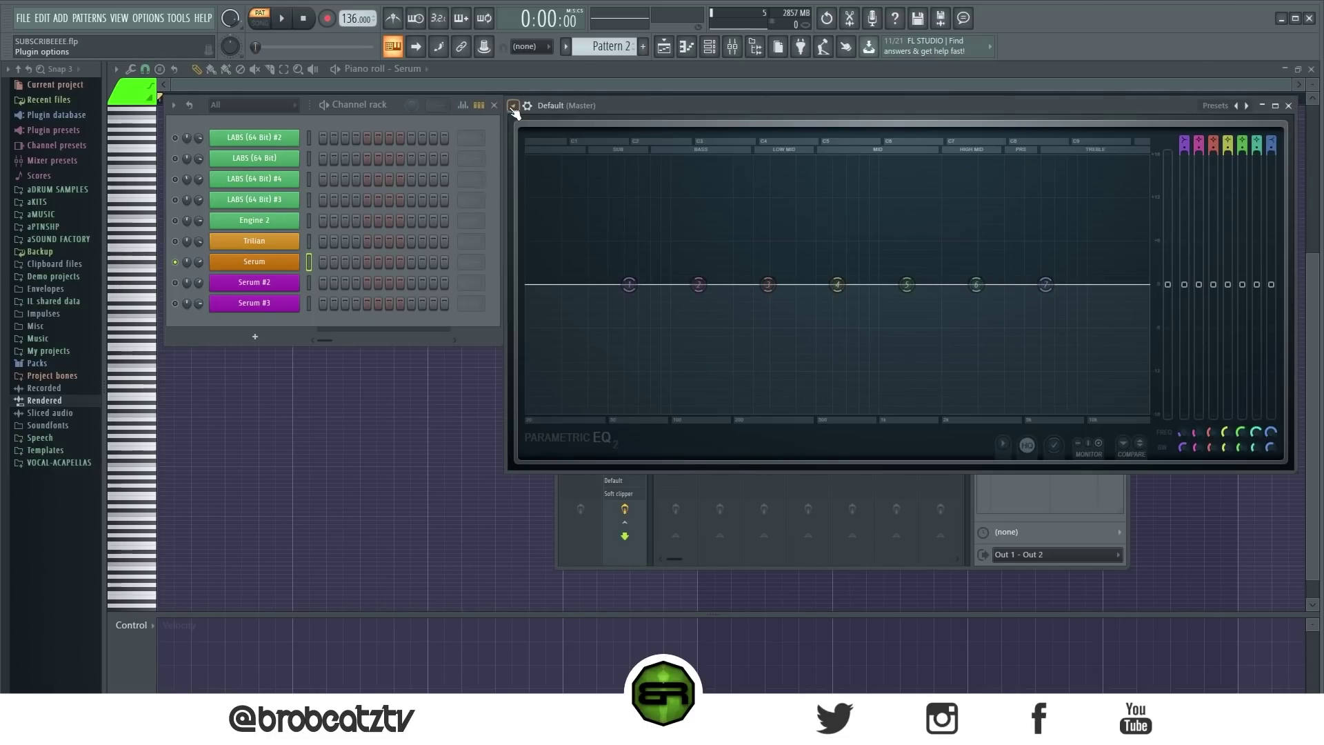
{"action": "left_click", "coordinate": [514, 110]}
{"action": "left_click", "coordinate": [524, 403]}
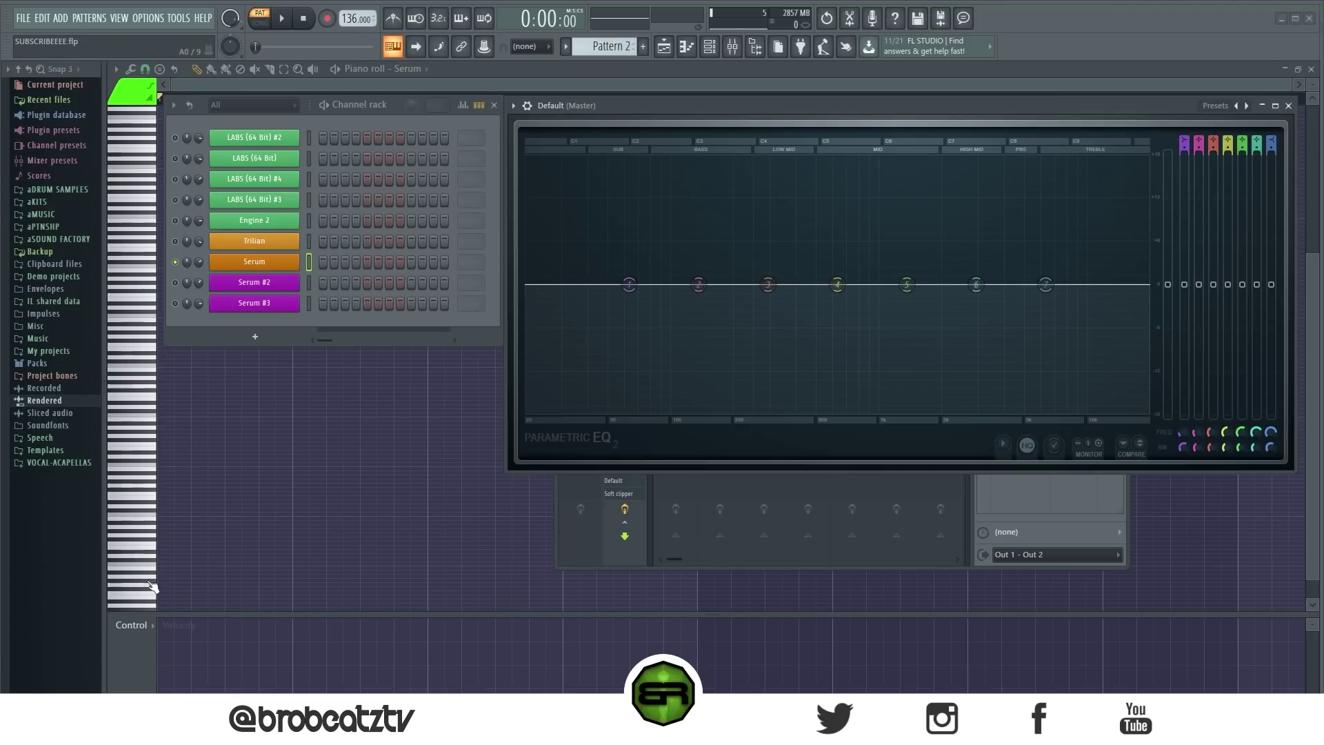
Step: Sweep the Serum sound across the piano roll keyboard from its lowest to highest keys and back, watching the EQ spectrum
{"action": "left_click", "coordinate": [152, 611]}
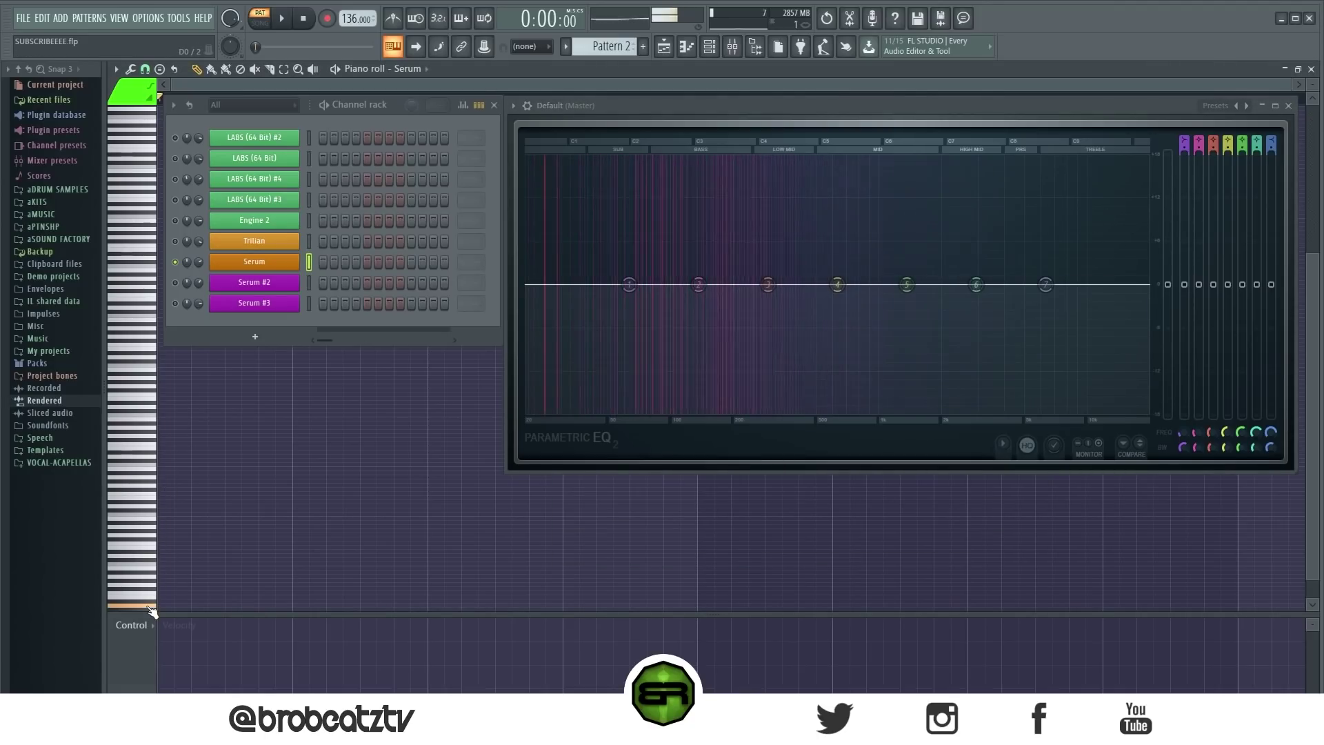
{"action": "left_click_drag", "start_coordinate": [152, 611], "coordinate": [153, 135]}
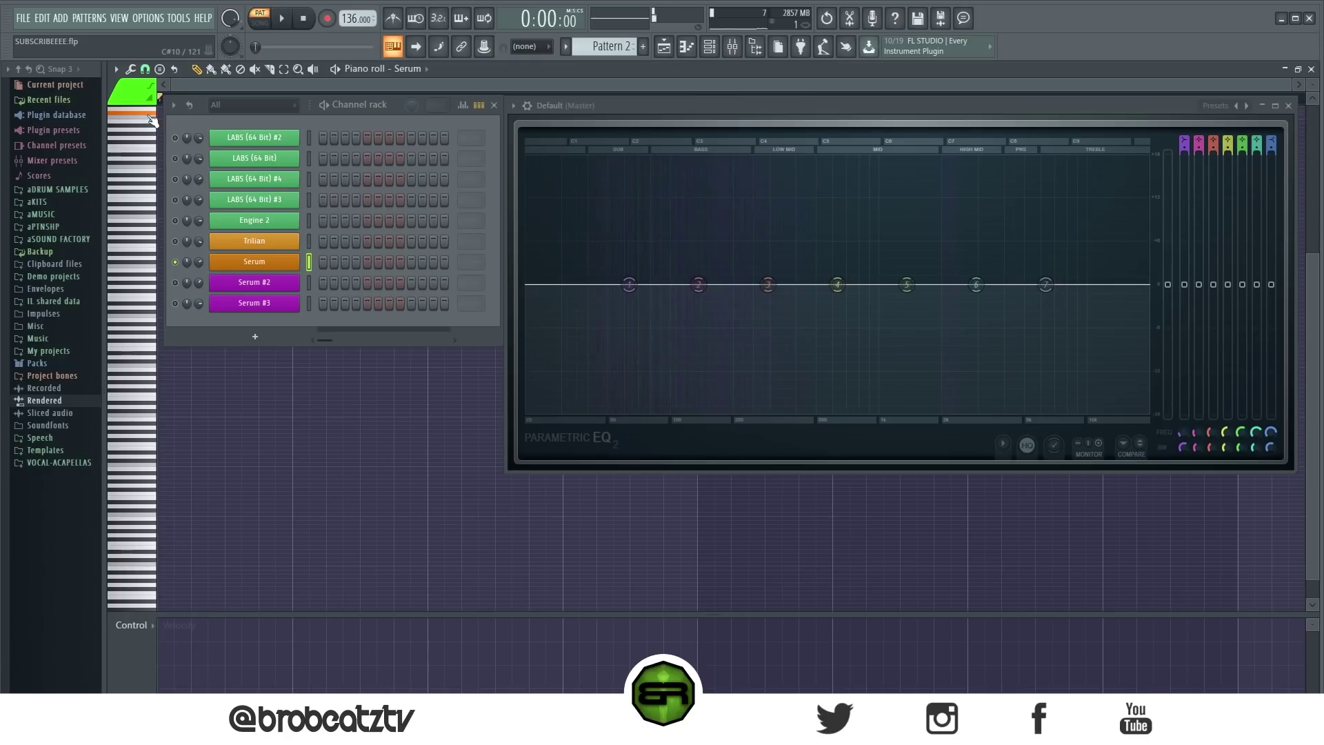
{"action": "left_click_drag", "start_coordinate": [151, 125], "coordinate": [178, 596]}
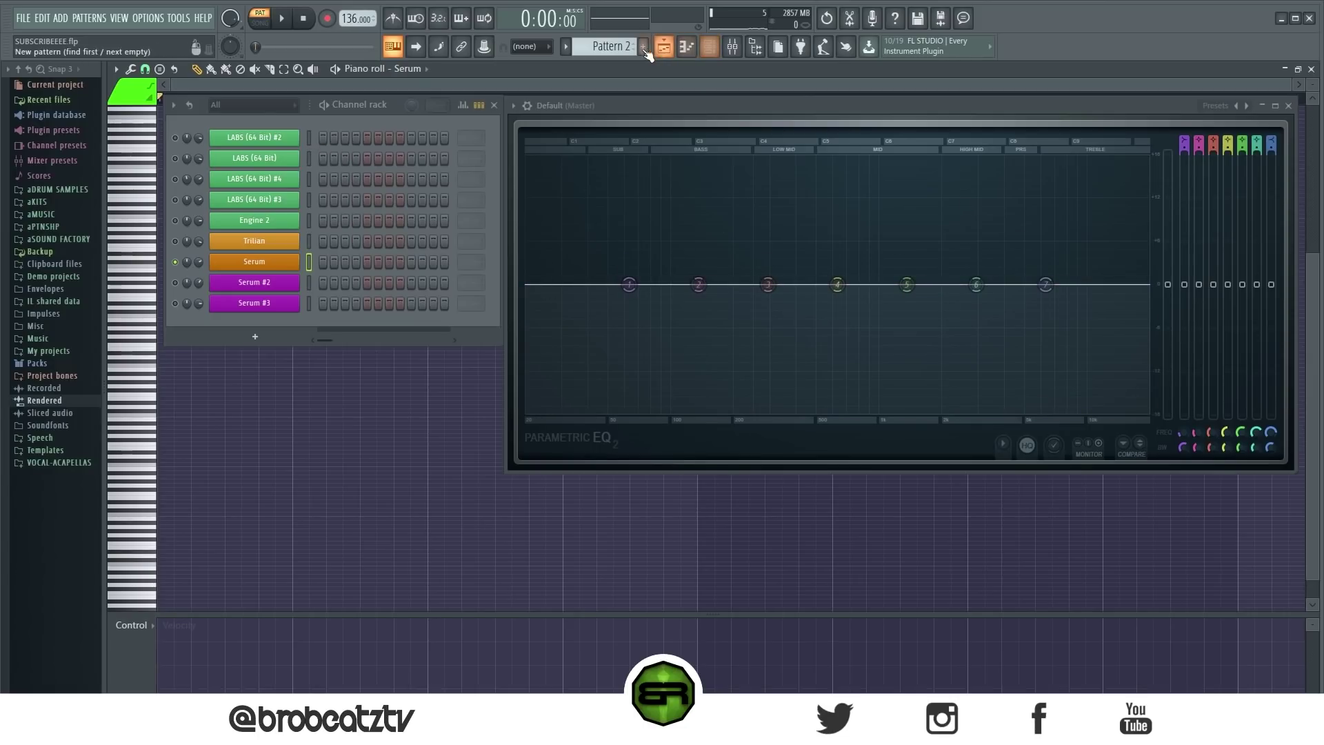
Step: Return to Pattern 1, close the piano roll and reposition the EQ window beside the channel rack
{"action": "scroll", "coordinate": [634, 48], "scroll_direction": "up", "scroll_amount": 1}
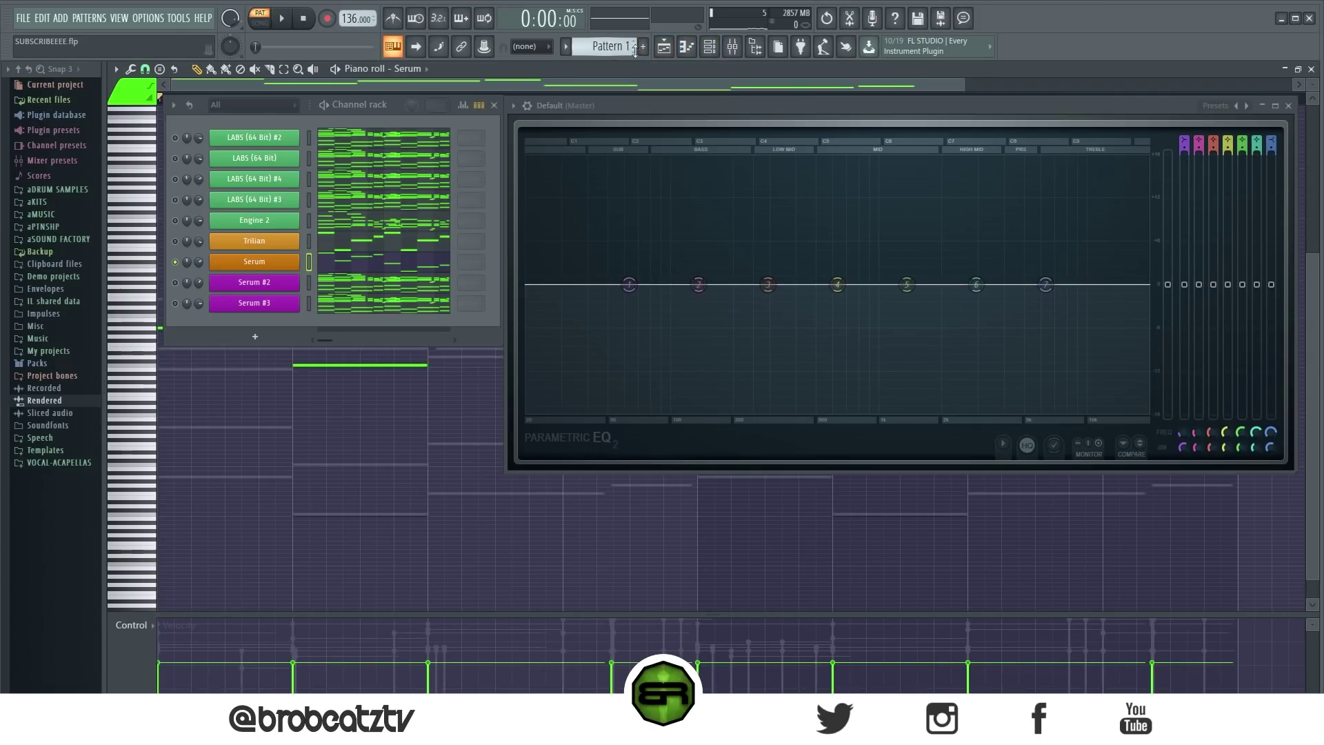
{"action": "left_click", "coordinate": [686, 46]}
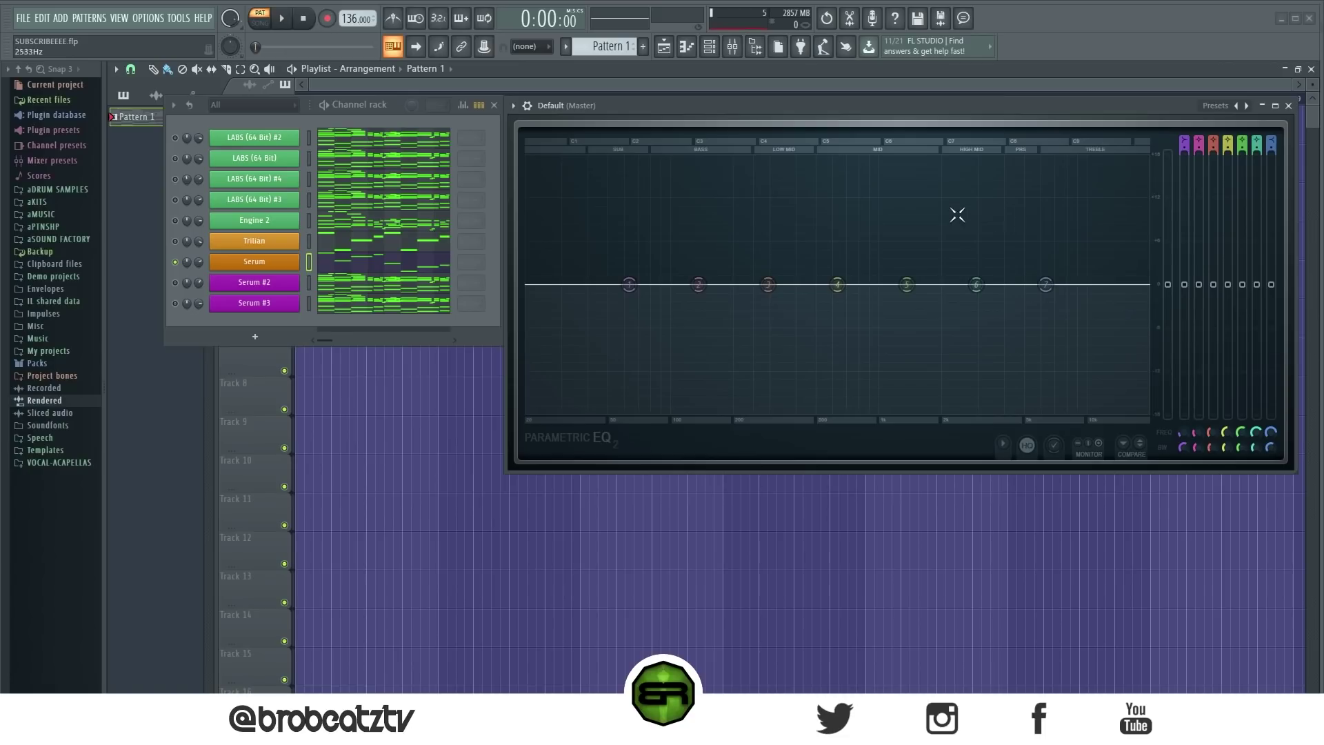
{"action": "left_click_drag", "start_coordinate": [798, 118], "coordinate": [800, 113]}
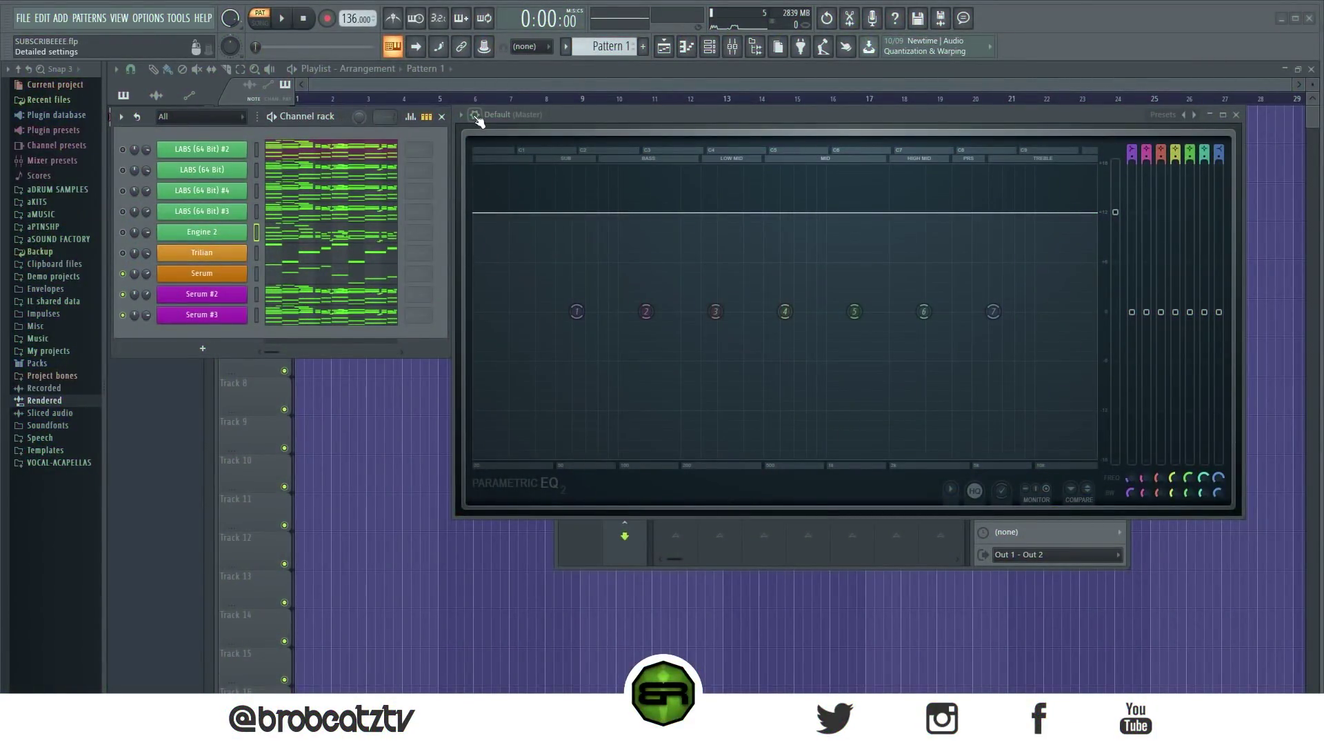
Step: Raise EQ bands 1 and 7 above the zero line, and reset both bands
{"action": "left_click_drag", "start_coordinate": [577, 311], "coordinate": [592, 273]}
{"action": "left_click_drag", "start_coordinate": [993, 311], "coordinate": [927, 274]}
{"action": "right_click", "coordinate": [927, 273]}
{"action": "left_click", "coordinate": [948, 291]}
{"action": "right_click", "coordinate": [588, 267]}
{"action": "left_click", "coordinate": [607, 285]}
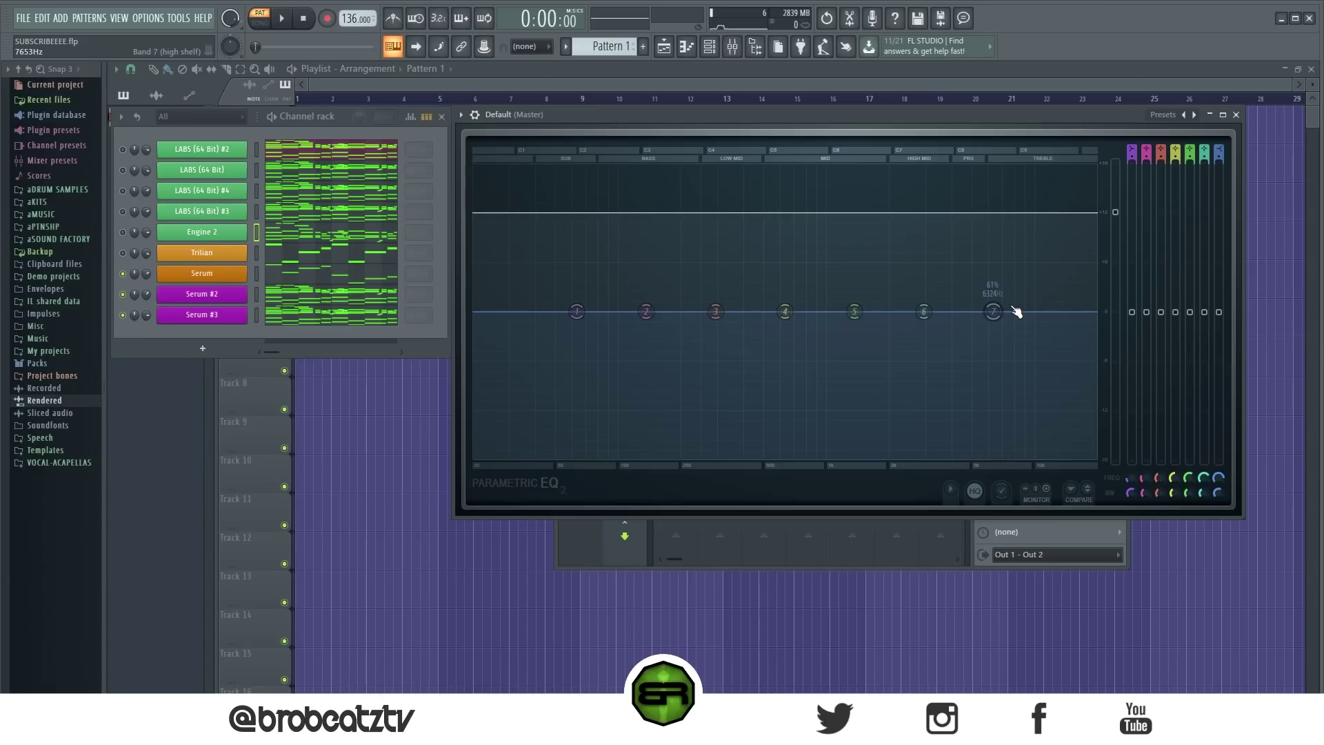
Step: Reset the EQ main level, and raise bands 3, 5 and 6 into three separate peaks, with band 5 at about 1062 Hz
{"action": "right_click", "coordinate": [1126, 216]}
{"action": "left_click", "coordinate": [1145, 217]}
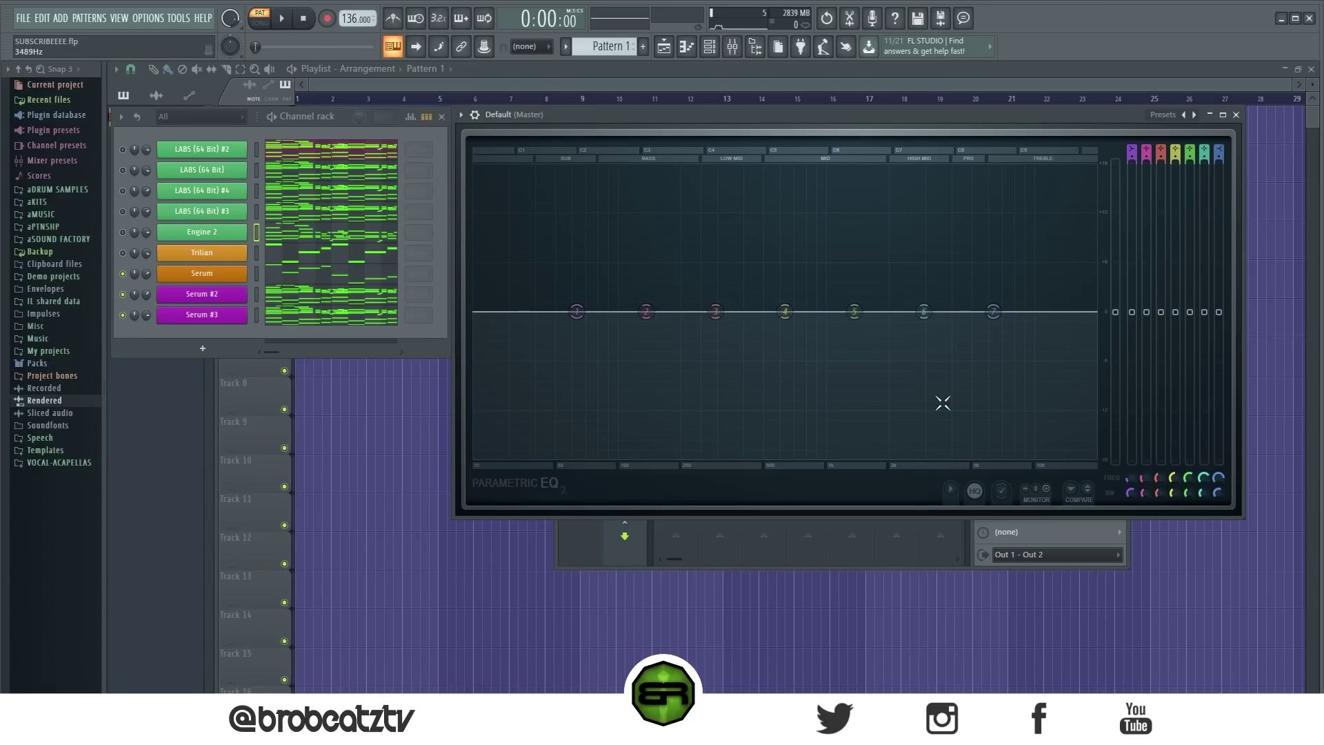
{"action": "left_click_drag", "start_coordinate": [965, 327], "coordinate": [975, 271]}
{"action": "left_click_drag", "start_coordinate": [854, 312], "coordinate": [815, 264]}
{"action": "left_click_drag", "start_coordinate": [716, 312], "coordinate": [671, 254]}
{"action": "mouse_move", "coordinate": [815, 264]}
{"action": "left_mouse_down"}
{"action": "mouse_move", "coordinate": [839, 248]}
{"action": "mouse_move", "coordinate": [833, 259]}
{"action": "left_mouse_up"}
{"action": "left_click_drag", "start_coordinate": [671, 258], "coordinate": [679, 268]}
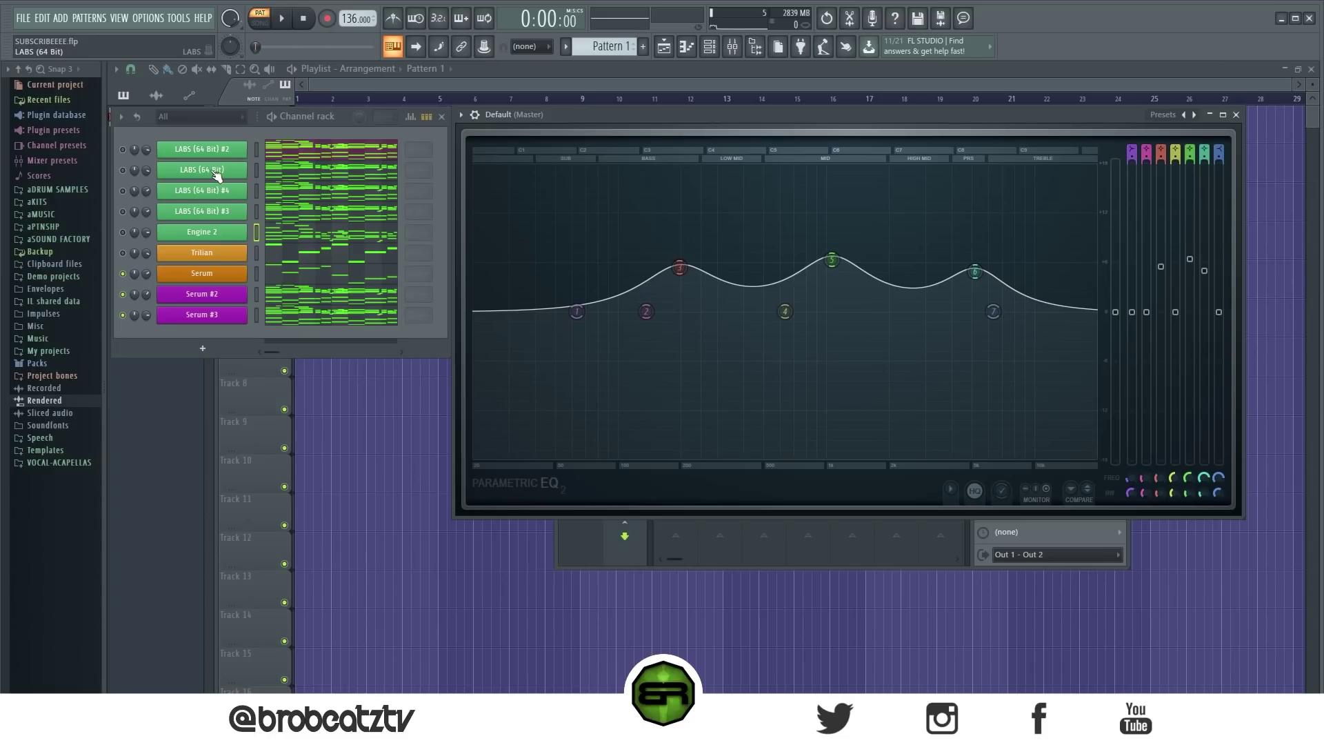
Step: Move bands 5 and 6 next to band 3 so their boosts overlap in the low mids, and reset bands 6 and 5
{"action": "left_click_drag", "start_coordinate": [975, 271], "coordinate": [896, 252]}
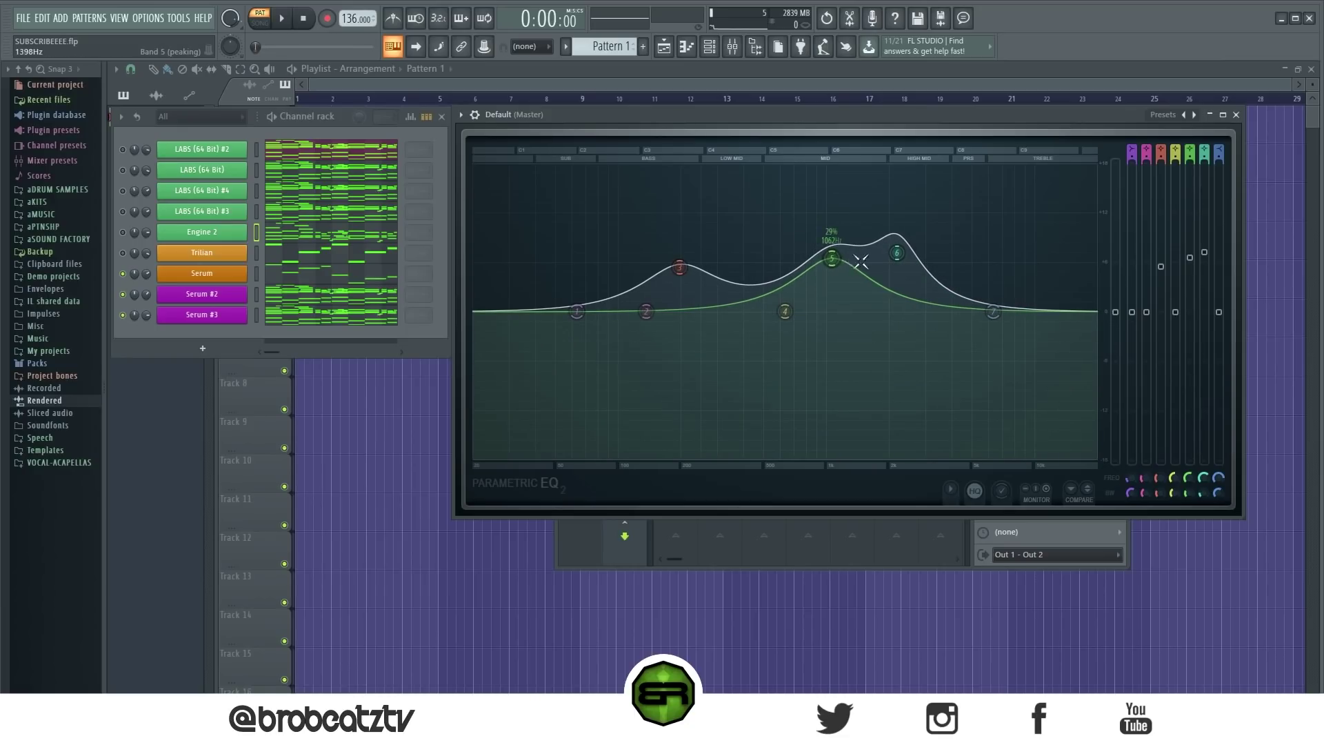
{"action": "scroll", "coordinate": [889, 260], "scroll_direction": "down", "scroll_amount": 2}
{"action": "left_click_drag", "start_coordinate": [832, 259], "coordinate": [674, 231]}
{"action": "left_click_drag", "start_coordinate": [896, 253], "coordinate": [699, 221]}
{"action": "right_click", "coordinate": [706, 225]}
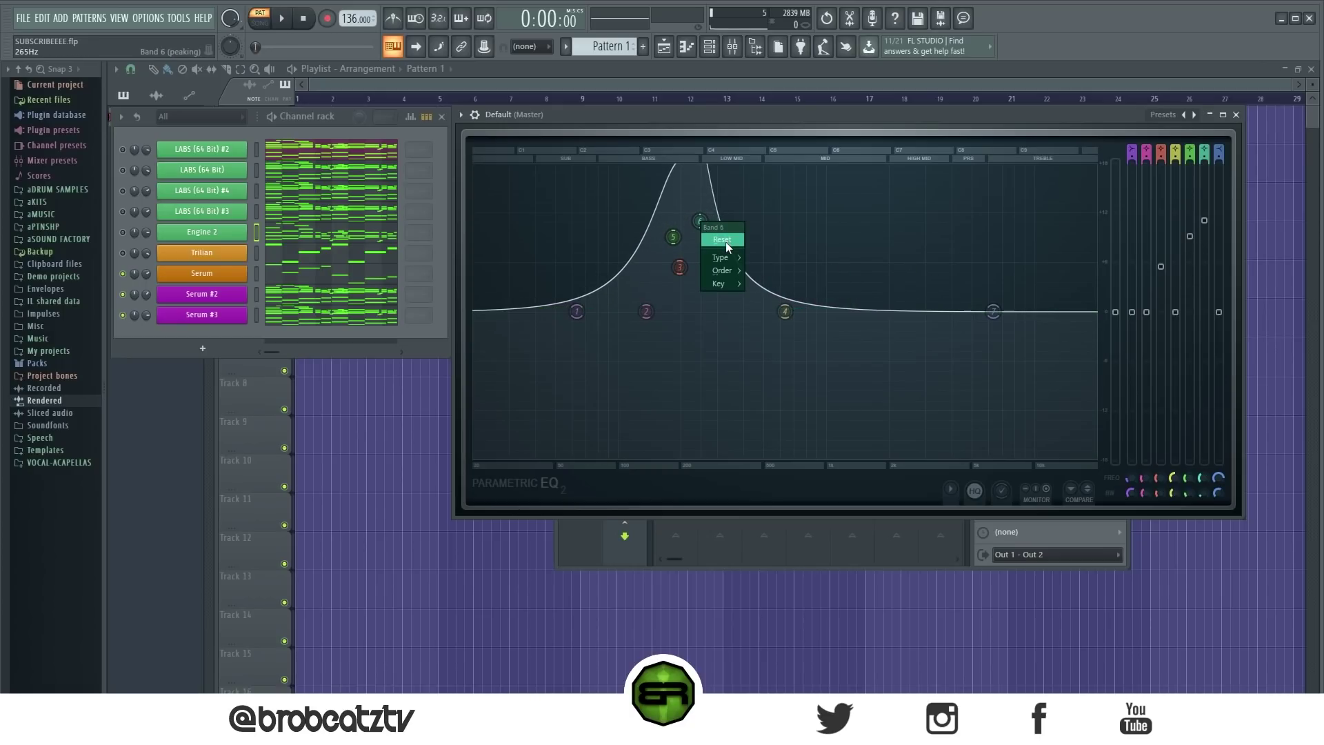
{"action": "left_click", "coordinate": [726, 241]}
{"action": "right_click", "coordinate": [673, 237]}
{"action": "left_click", "coordinate": [696, 255]}
Step: Raise band 5 in the mids and band 6 by about 6.2 dB at 5648 Hz, keeping the peaks evenly spaced
{"action": "left_click_drag", "start_coordinate": [854, 312], "coordinate": [849, 262]}
{"action": "left_click_drag", "start_coordinate": [924, 312], "coordinate": [986, 262]}
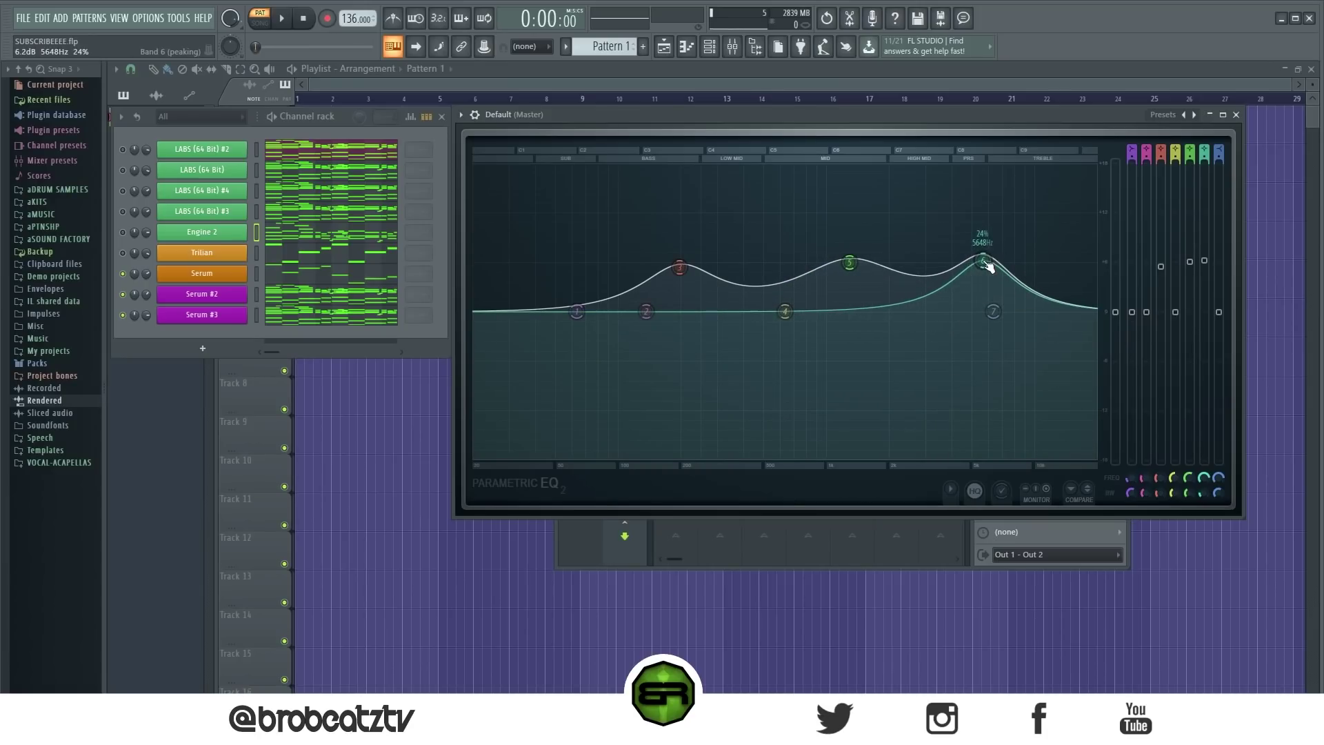
{"action": "left_click_drag", "start_coordinate": [848, 261], "coordinate": [831, 266]}
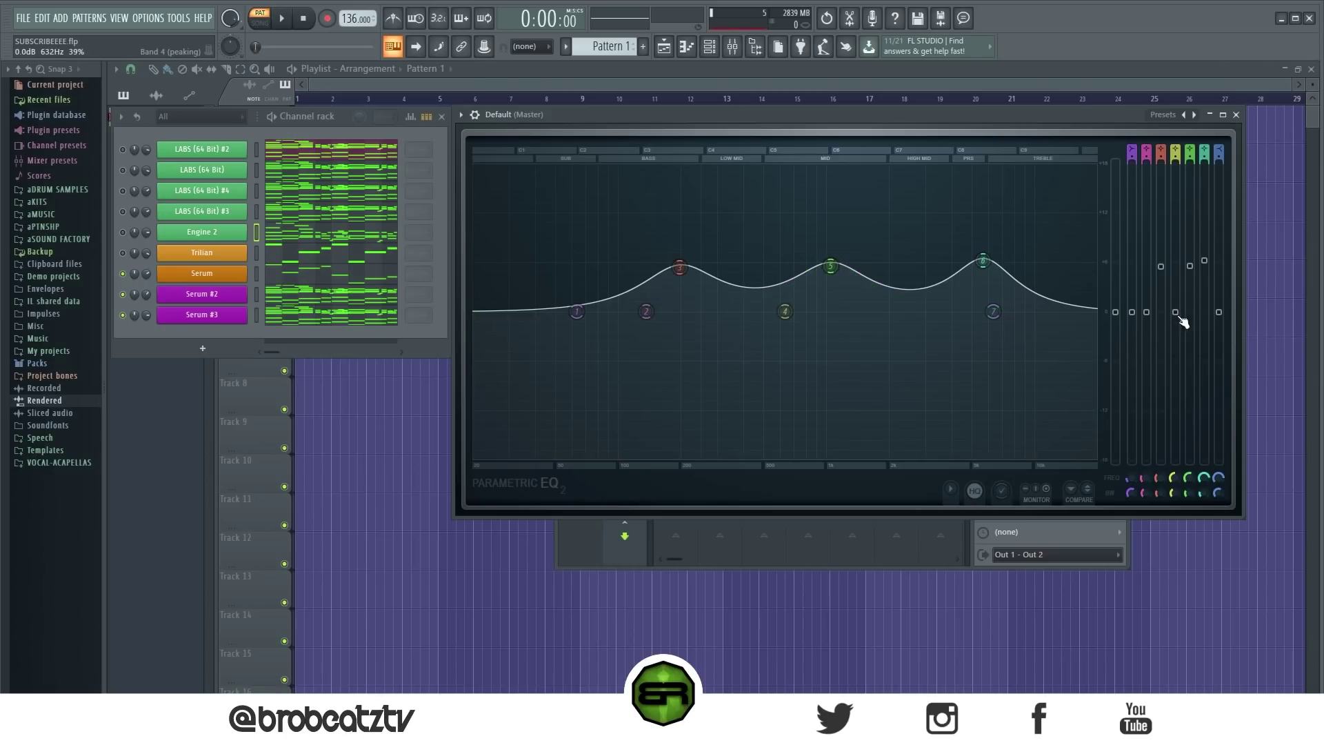
Step: Solo the LABS (64 Bit) channel, play it against the EQ spectrum, and shift band 6 to about 4.7 kHz
{"action": "left_click", "coordinate": [234, 200]}
{"action": "key", "text": "space"}
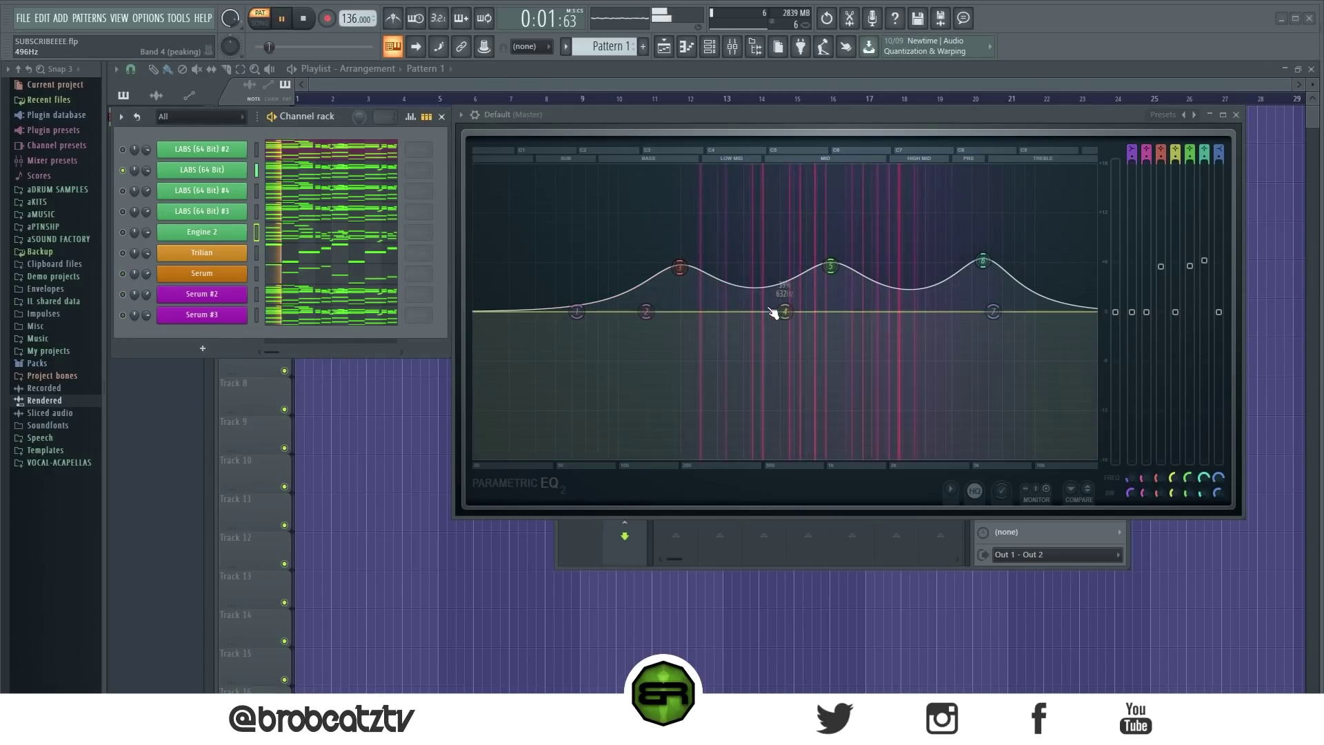
{"action": "key", "text": "space"}
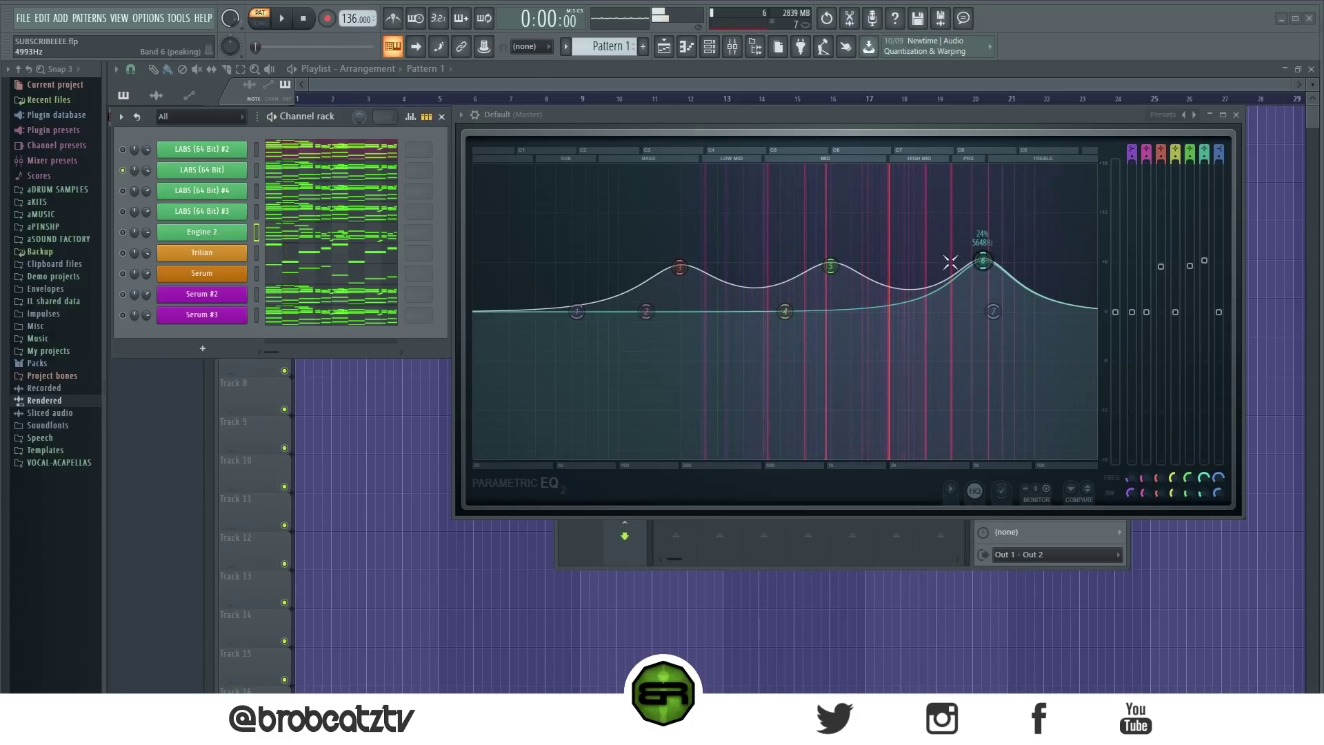
{"action": "mouse_move", "coordinate": [983, 261]}
{"action": "left_mouse_down"}
{"action": "mouse_move", "coordinate": [917, 217]}
{"action": "mouse_move", "coordinate": [966, 260]}
{"action": "left_mouse_up"}
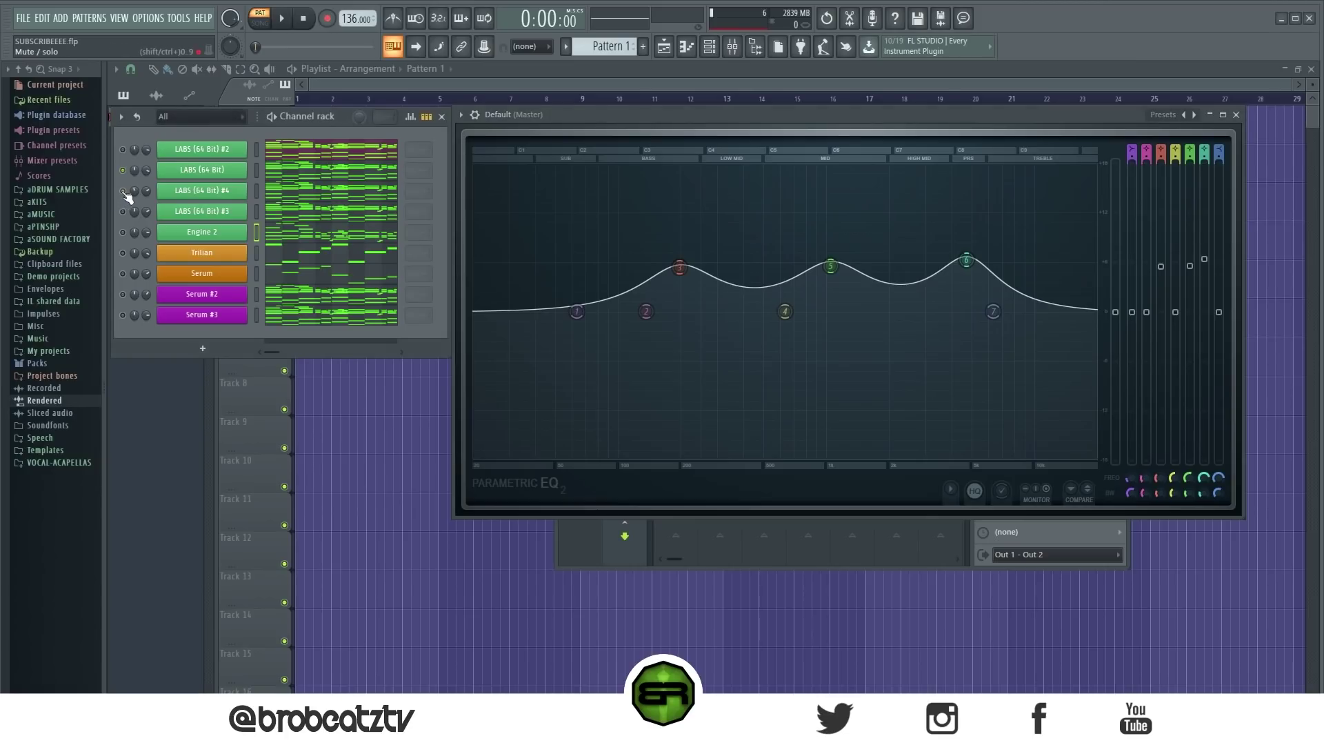
Step: Audition the LABS (64 Bit) #4 and LABS (64 Bit) #3 channels soloed in turn, watching the EQ spectrum
{"action": "key", "text": "space"}
{"action": "key", "text": "space"}
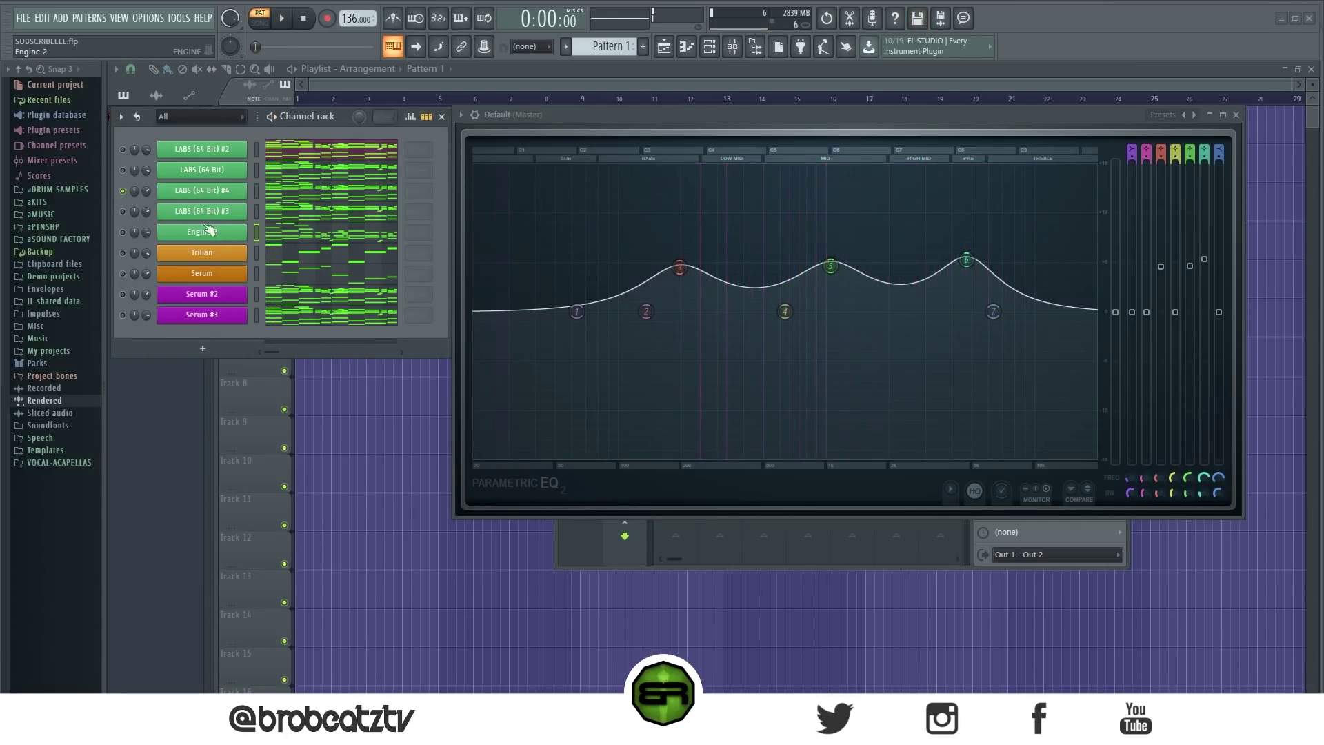
{"action": "key", "text": "space"}
{"action": "key", "text": "space"}
Step: Lower the EQ main level slightly and play LABS (64 Bit), LABS (64 Bit) #4 and LABS (64 Bit) #3 together
{"action": "left_click_drag", "start_coordinate": [1114, 313], "coordinate": [1115, 335]}
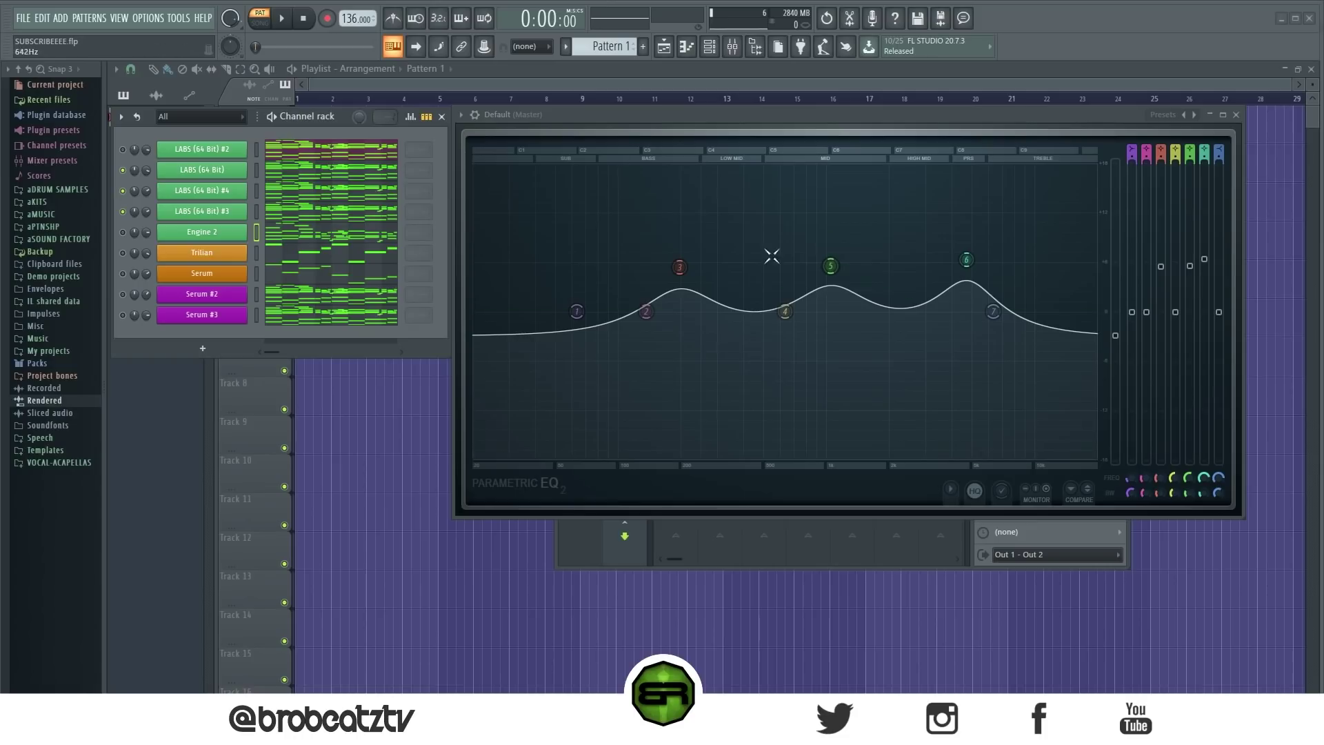
{"action": "key", "text": "space"}
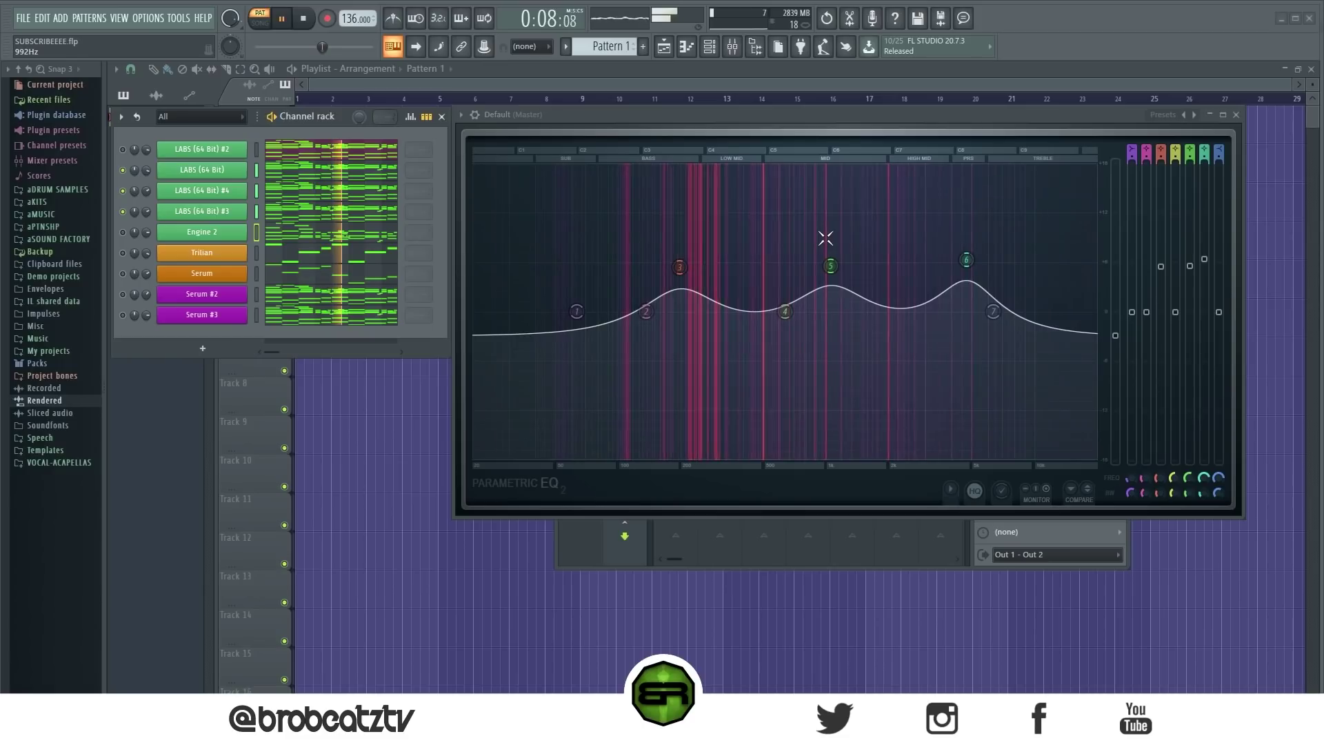
{"action": "key", "text": "space"}
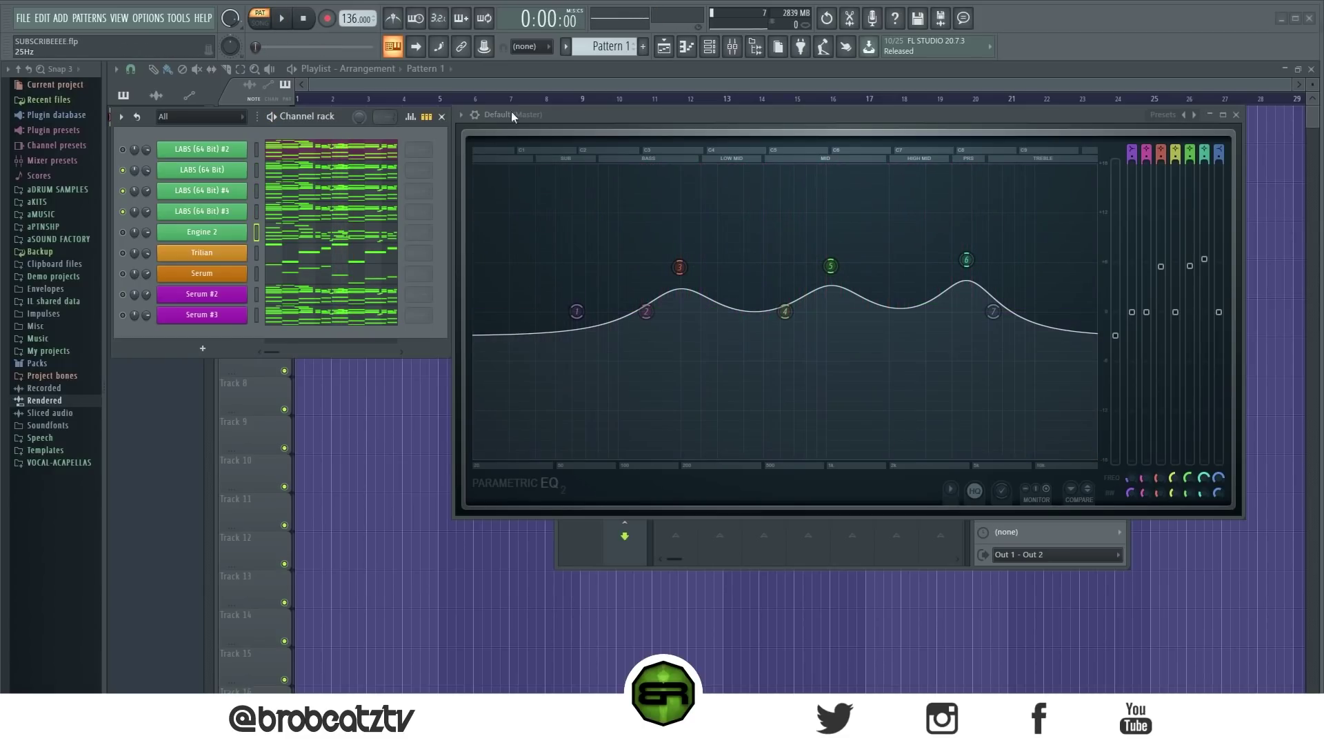
Step: Add narrow peaks with band 2 at about 450 Hz and band 4 between bands 5 and 6
{"action": "left_click_drag", "start_coordinate": [646, 312], "coordinate": [755, 315]}
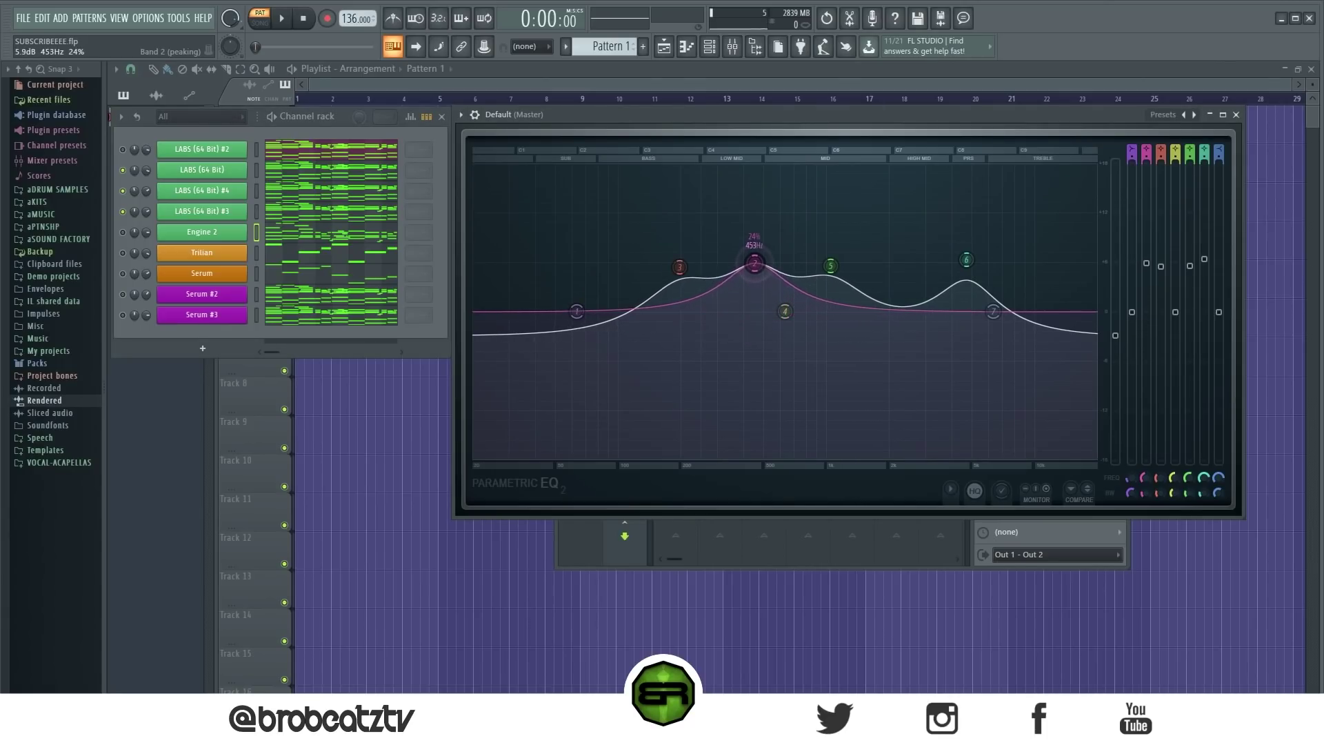
{"action": "left_click_drag", "start_coordinate": [857, 318], "coordinate": [904, 277]}
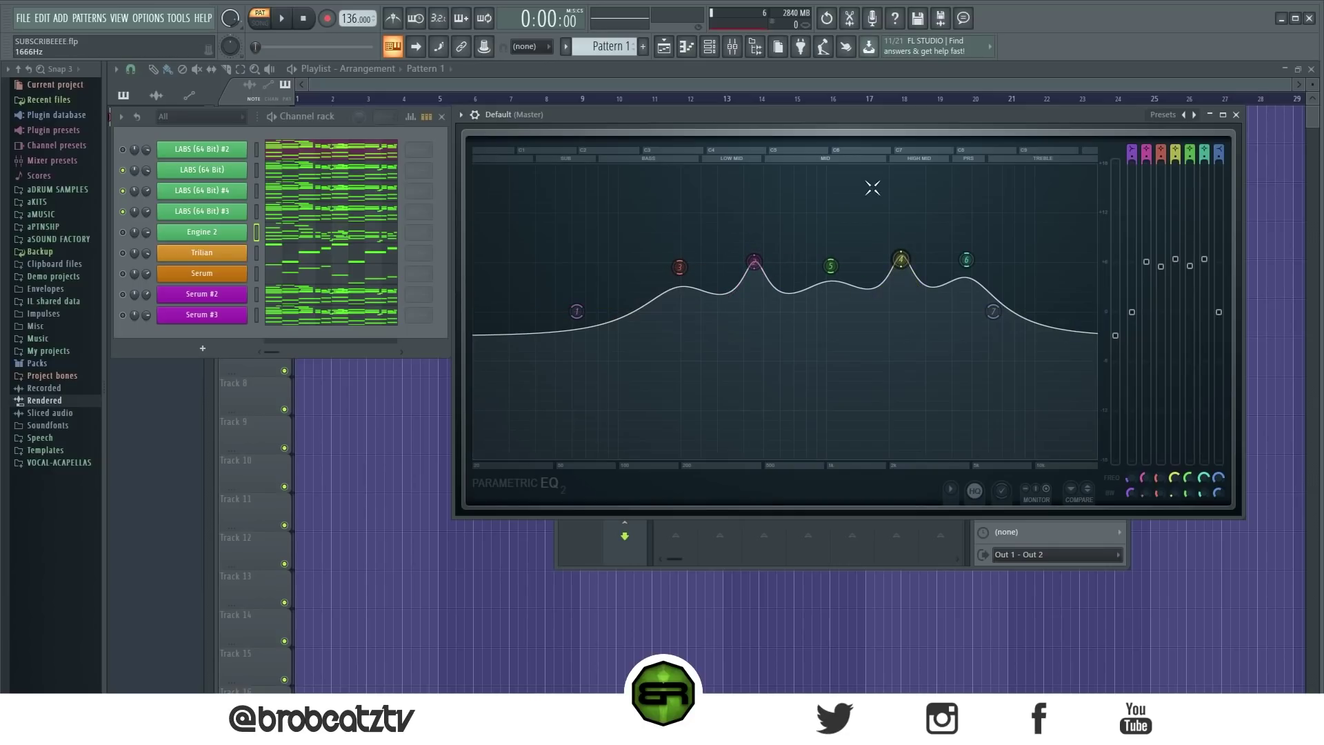
{"action": "mouse_move", "coordinate": [902, 256]}
{"action": "left_mouse_down"}
{"action": "mouse_move", "coordinate": [1037, 260]}
{"action": "mouse_move", "coordinate": [900, 256]}
{"action": "mouse_move", "coordinate": [902, 282]}
{"action": "left_mouse_up"}
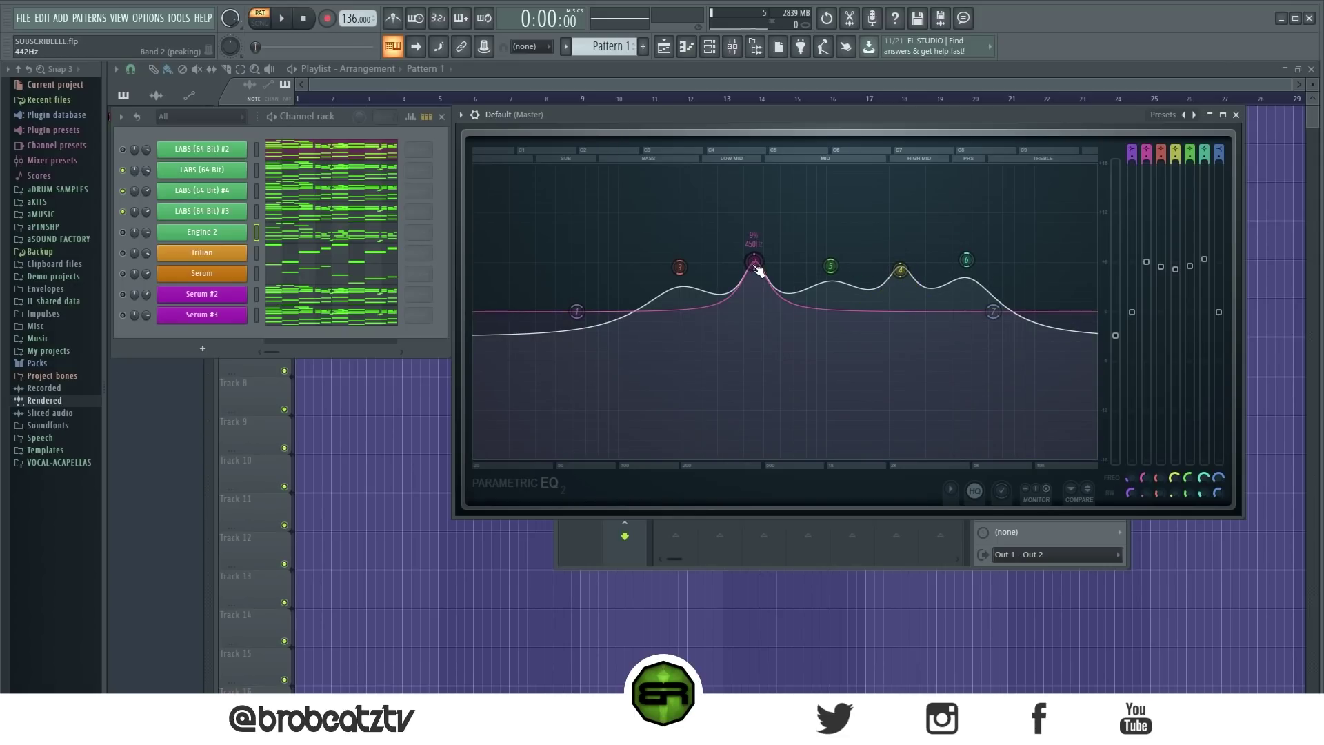
{"action": "left_click_drag", "start_coordinate": [900, 271], "coordinate": [903, 262]}
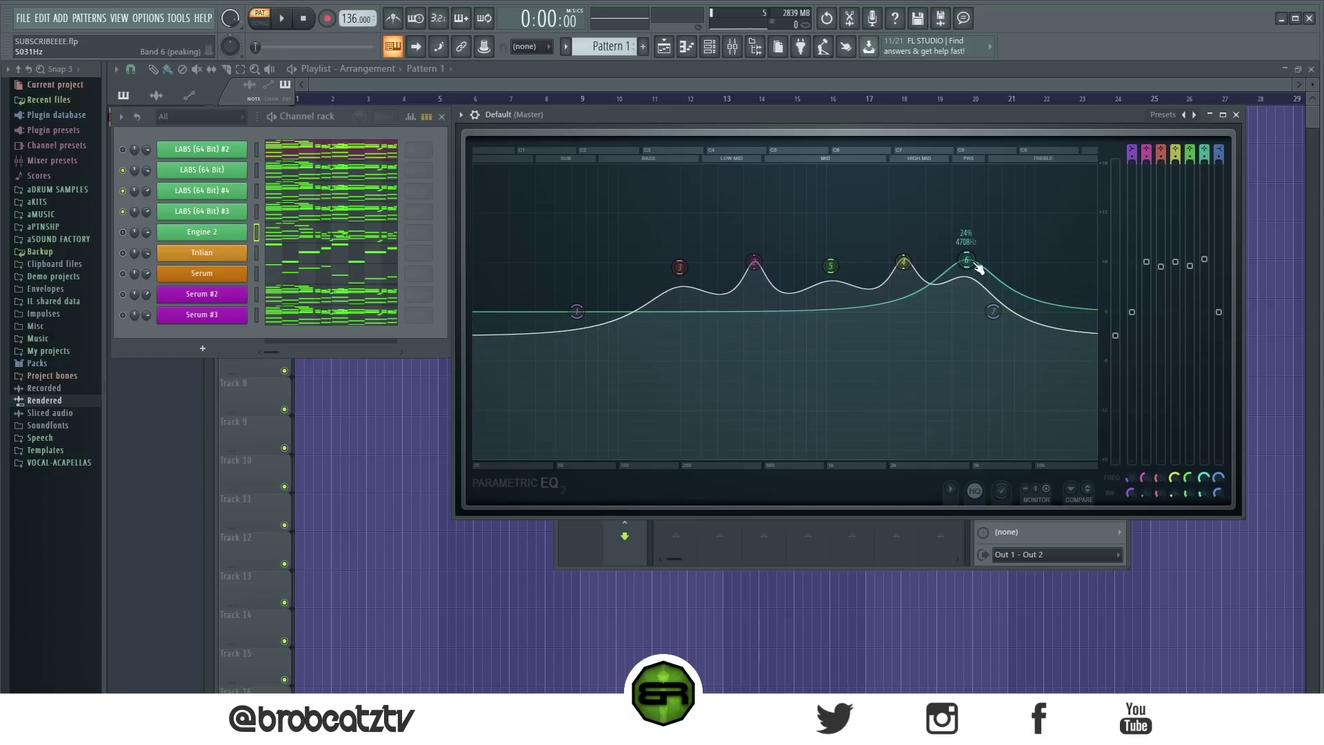
Step: Reset EQ bands 4, 2 and 5, leaving only the peaks of bands 3 and 6
{"action": "right_click", "coordinate": [904, 262]}
{"action": "left_click", "coordinate": [921, 280]}
{"action": "right_click", "coordinate": [754, 263]}
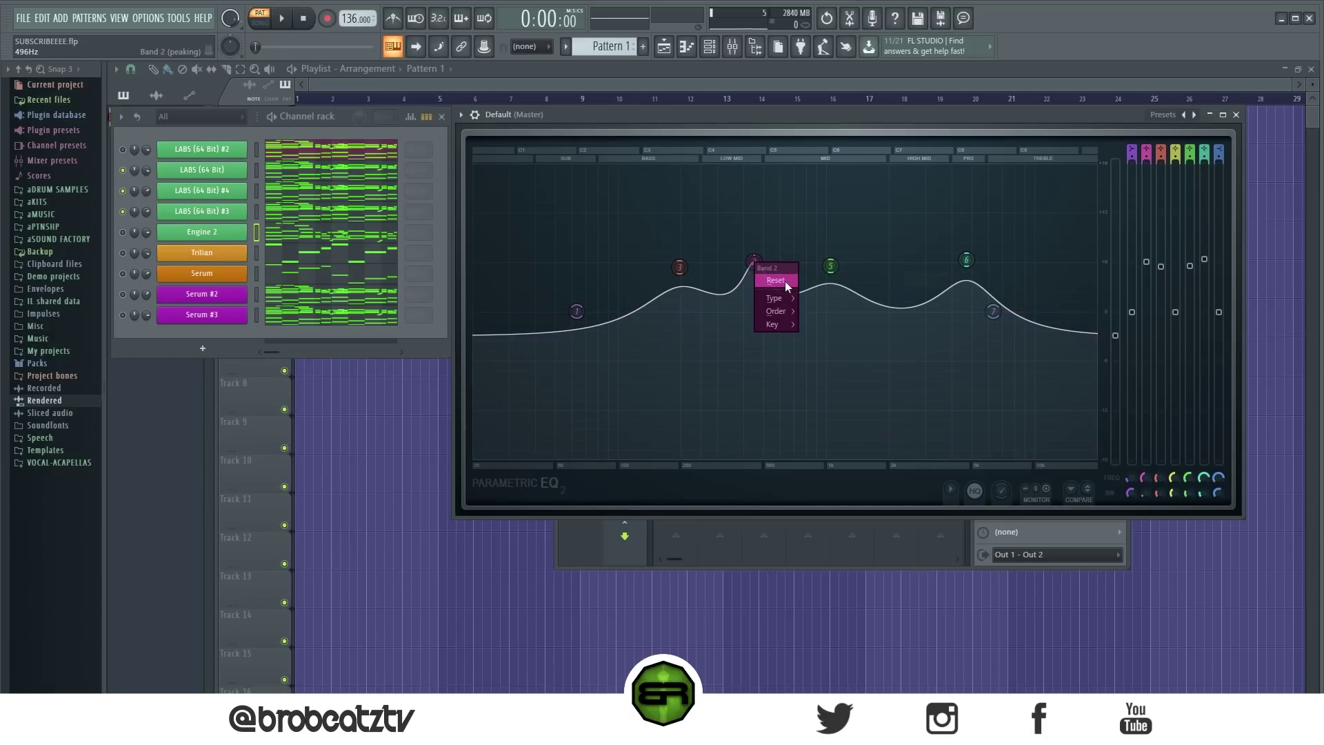
{"action": "left_click", "coordinate": [782, 280]}
{"action": "right_click", "coordinate": [831, 266]}
{"action": "left_click", "coordinate": [852, 283]}
Step: Move bands 3 and 6 closer together as two higher peaks, and reset both bands
{"action": "left_click_drag", "start_coordinate": [679, 267], "coordinate": [729, 242]}
{"action": "left_click_drag", "start_coordinate": [966, 259], "coordinate": [947, 233]}
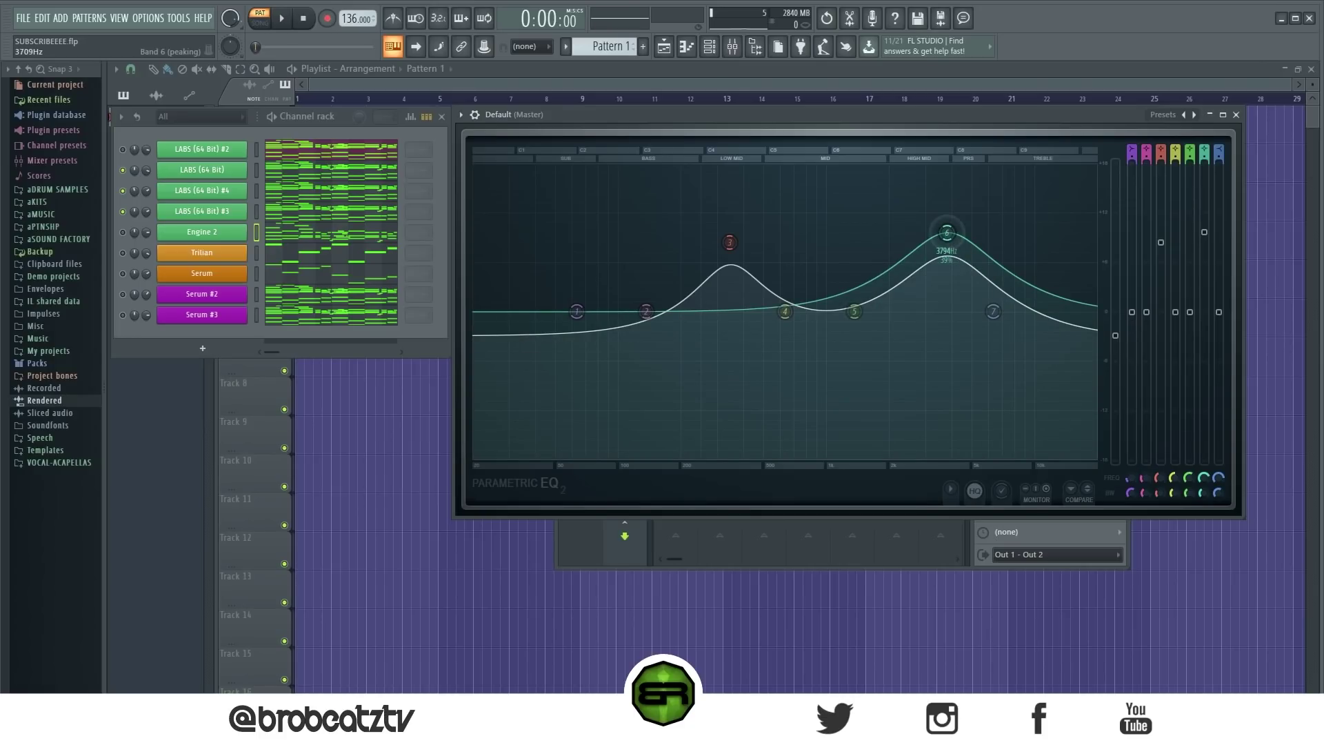
{"action": "left_click_drag", "start_coordinate": [947, 233], "coordinate": [955, 234]}
{"action": "left_click_drag", "start_coordinate": [730, 242], "coordinate": [765, 232]}
{"action": "right_click", "coordinate": [767, 233]}
{"action": "left_click", "coordinate": [806, 254]}
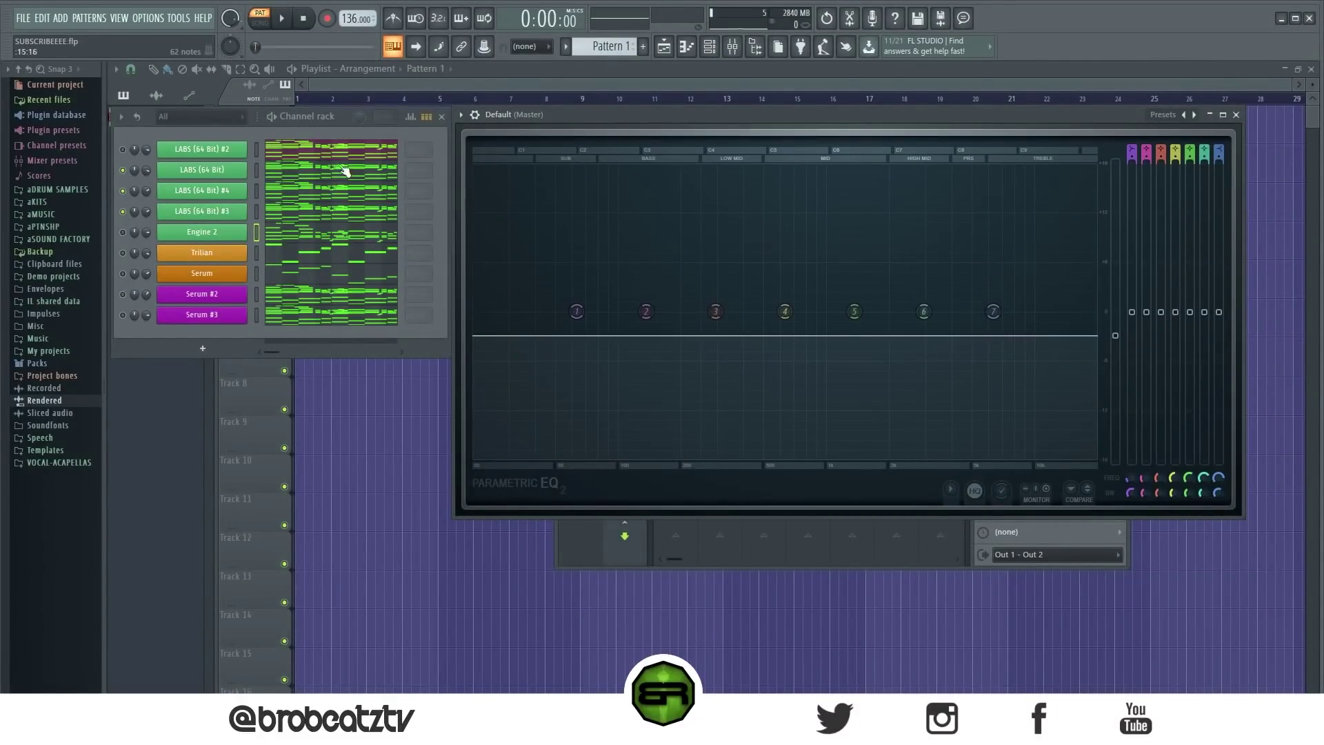
Step: Highlight the four LABS channels, and play the three active ones with Engine 2 added, using a flat EQ
{"action": "left_click_drag", "start_coordinate": [259, 147], "coordinate": [259, 204]}
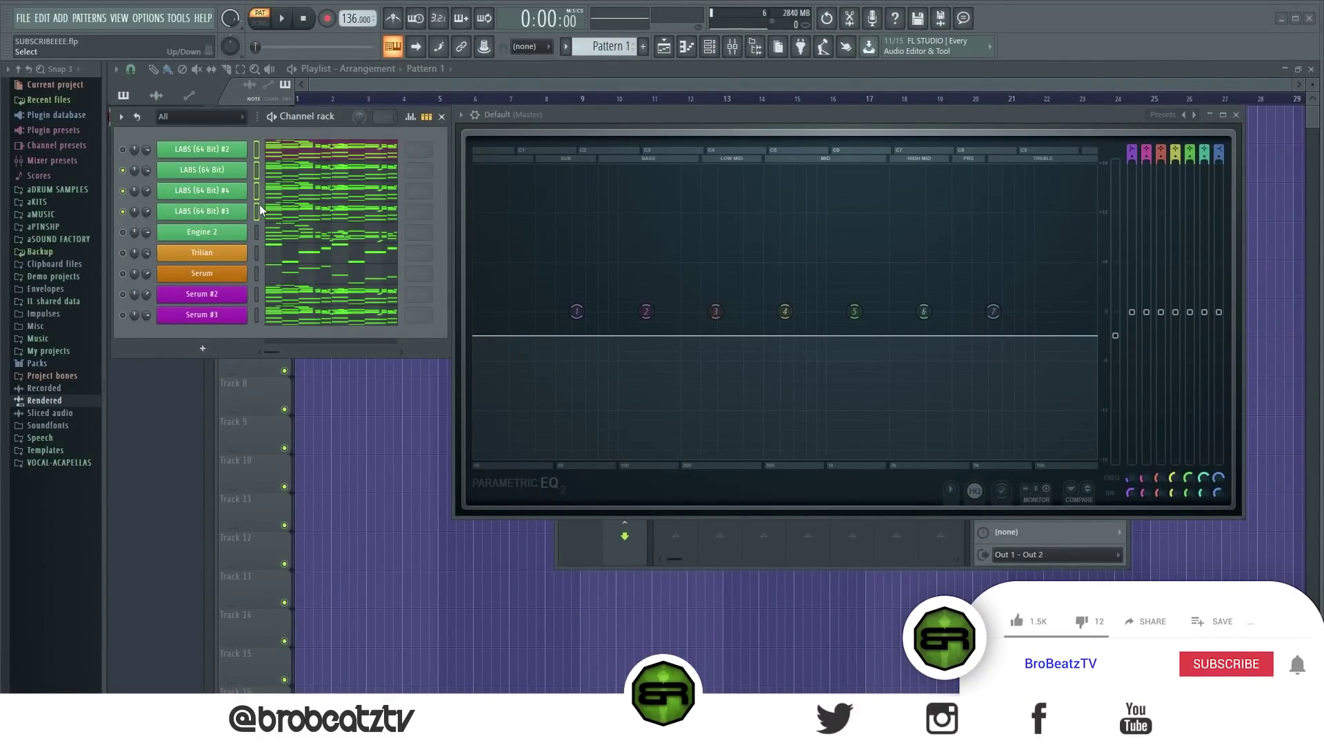
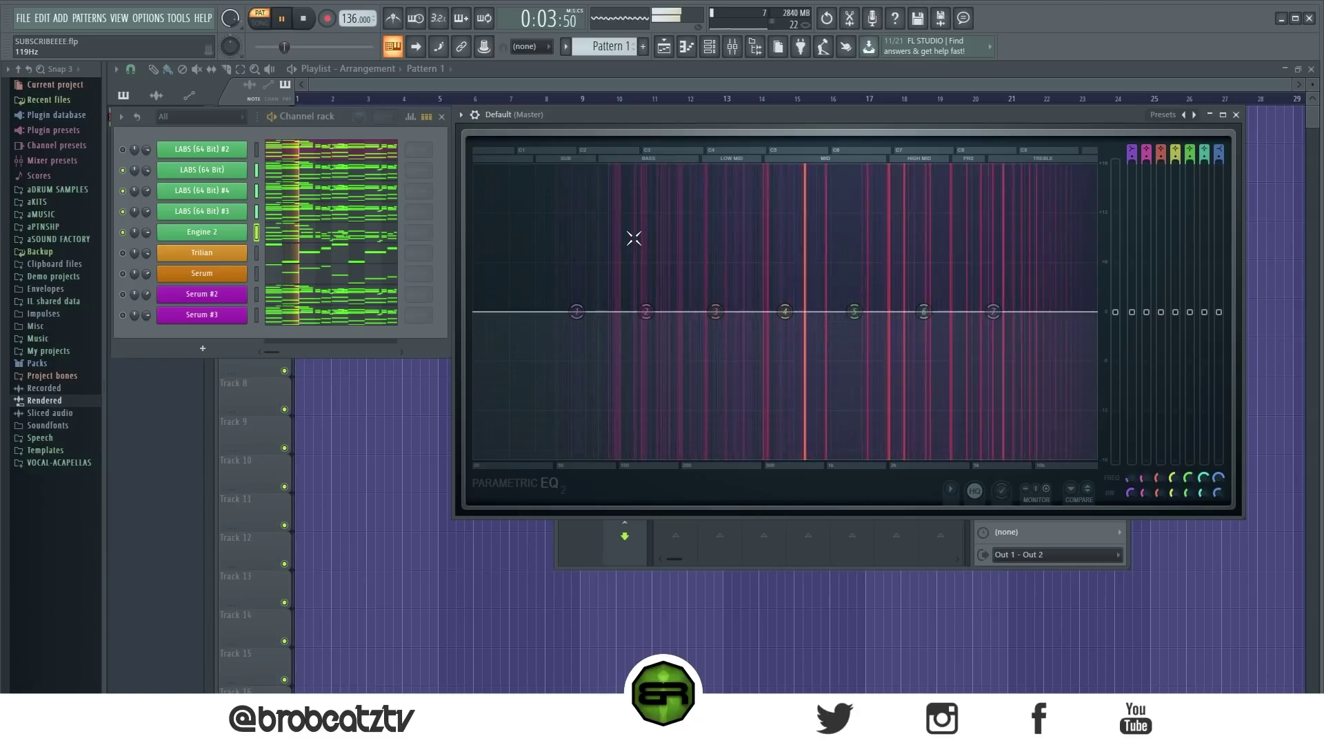
{"action": "key", "text": "space"}
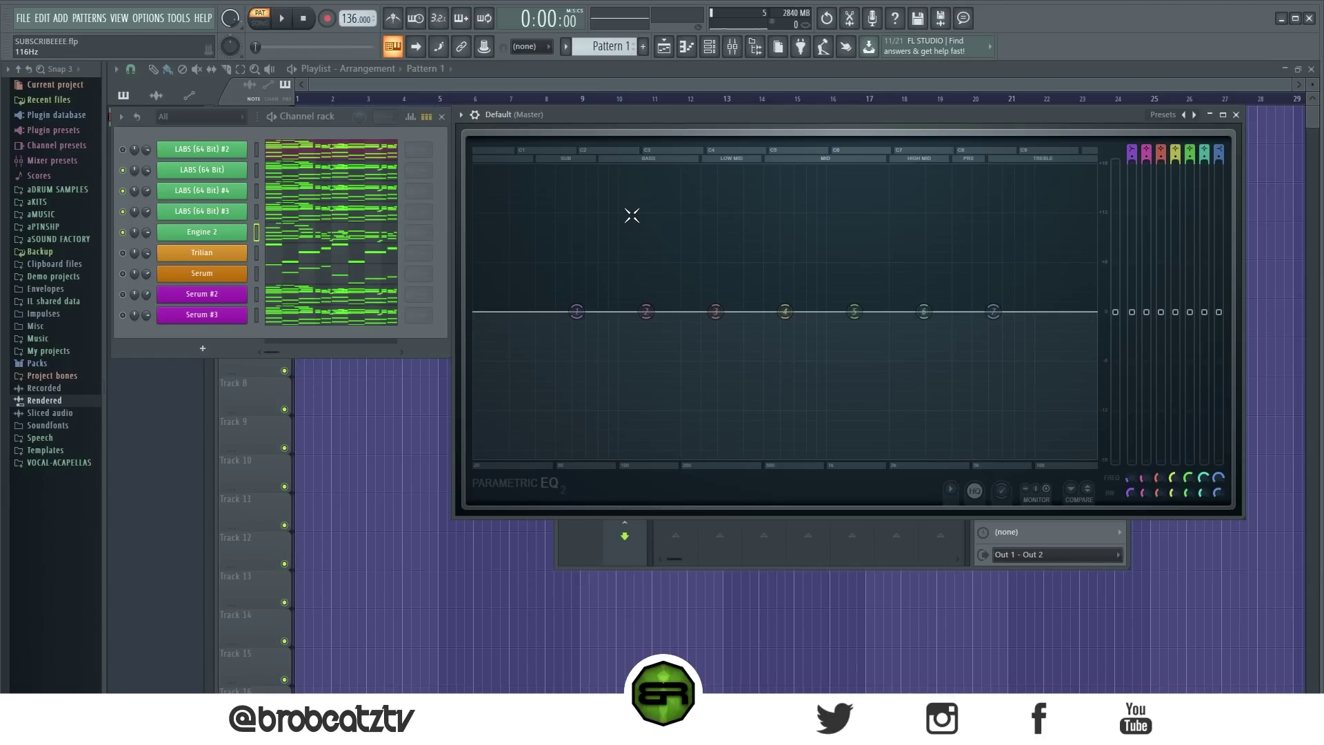
Step: Open the Engine 2 plugin and adjust the Fidule patch's Reverb while auditioning the pattern
{"action": "left_click", "coordinate": [220, 235]}
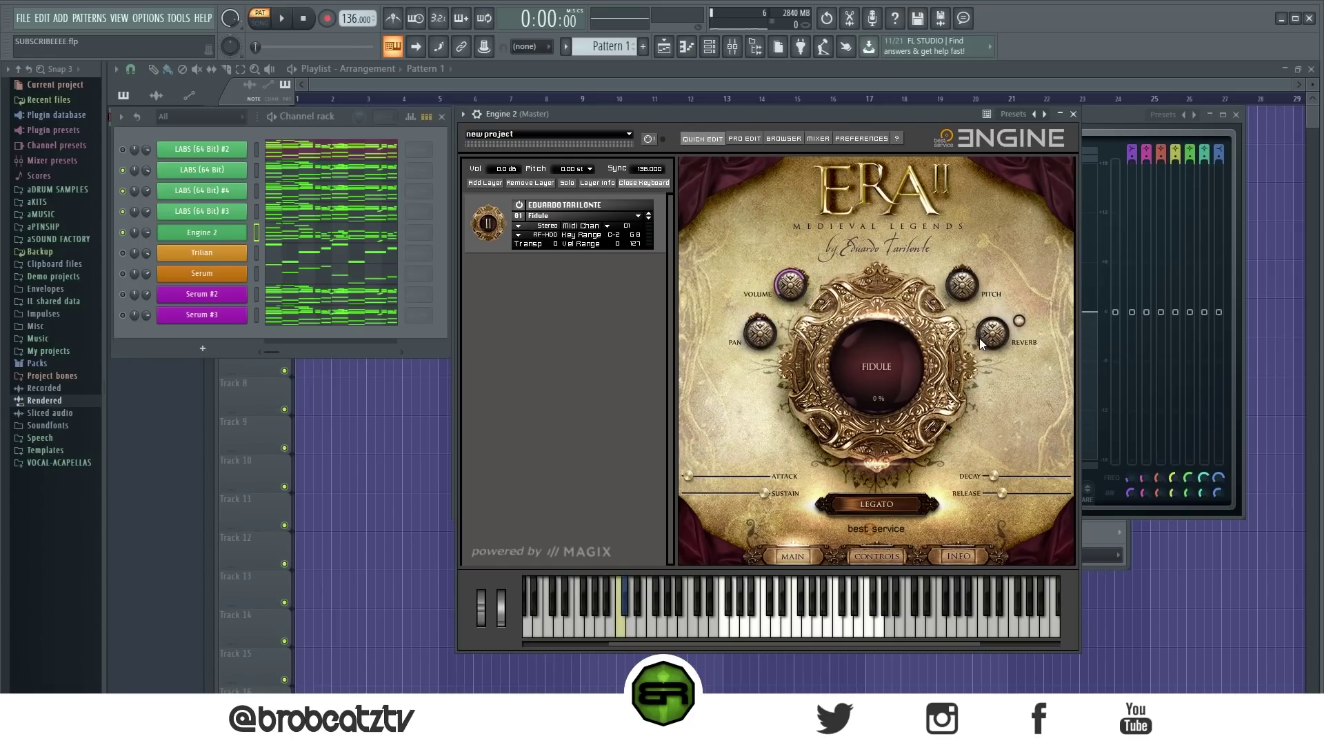
{"action": "key", "text": "space"}
{"action": "left_click_drag", "start_coordinate": [982, 338], "coordinate": [1003, 366]}
{"action": "key", "text": "space"}
Step: Adjust the Fidule patch's Volume, audition it with the LABS layers, and close the Engine 2 plugin
{"action": "key", "text": "space"}
{"action": "left_click_drag", "start_coordinate": [804, 273], "coordinate": [806, 254]}
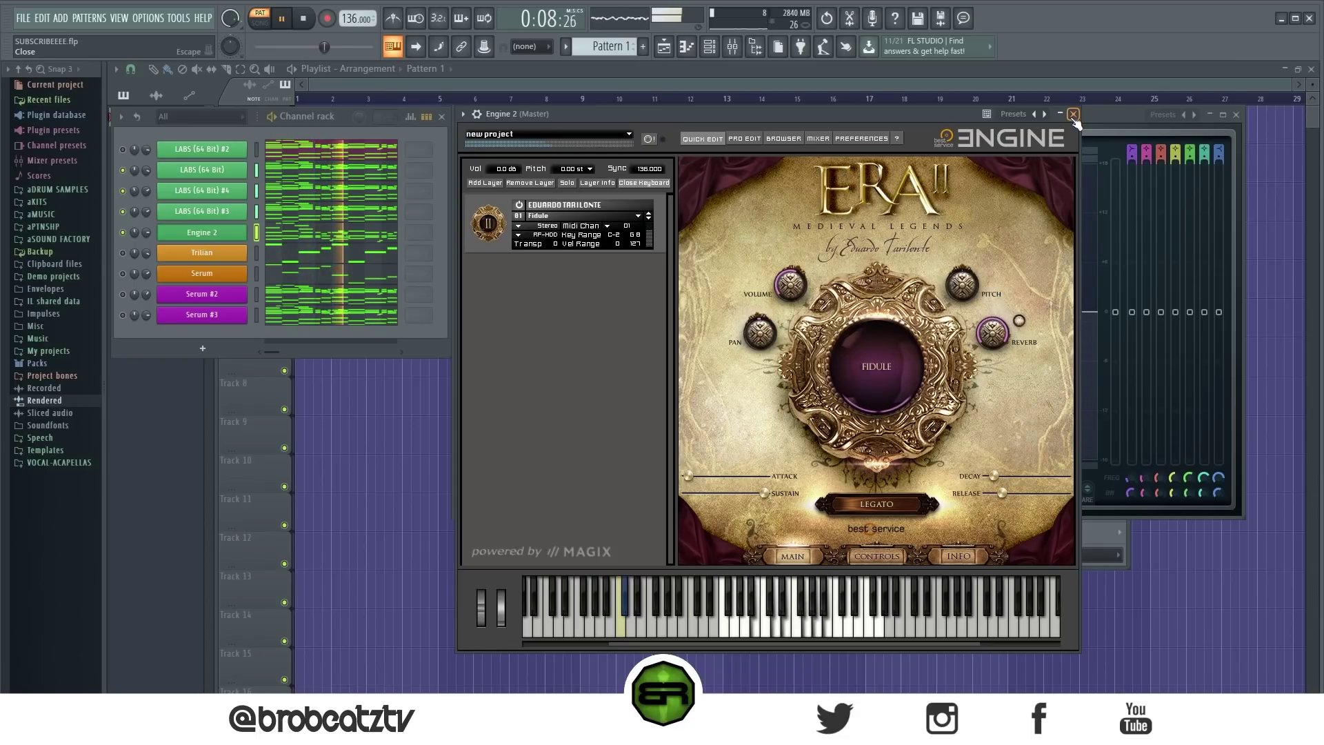
{"action": "key", "text": "space"}
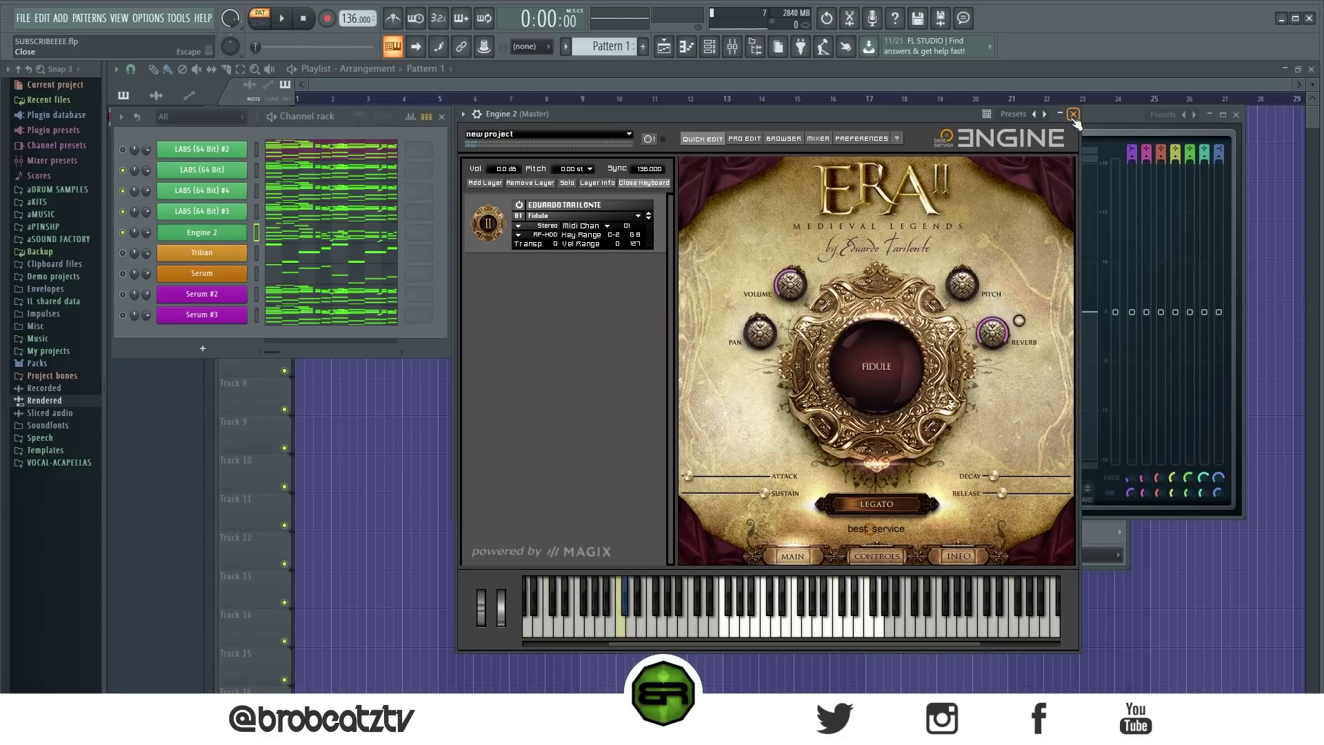
{"action": "left_click", "coordinate": [1073, 114]}
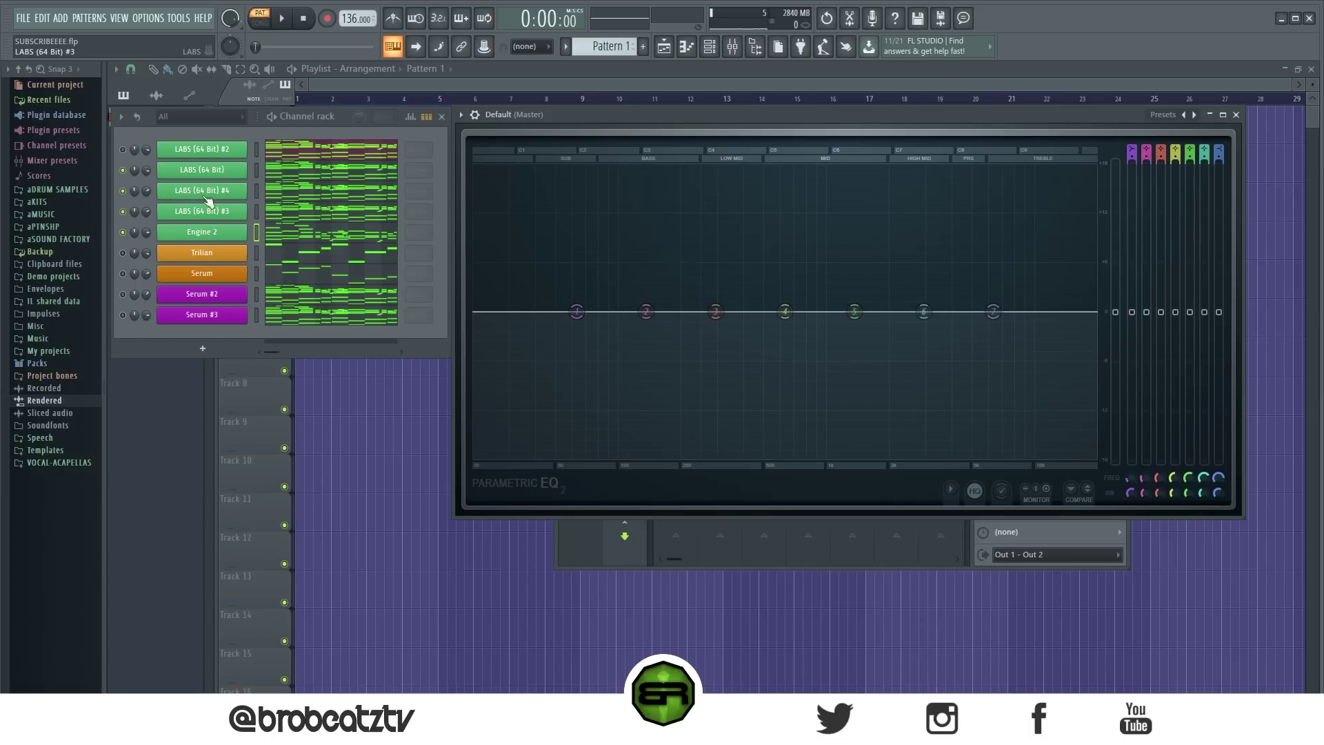
Step: Solo the Trilian channel, play it together with LABS (64 Bit) #3, and swap Trilian for Serum
{"action": "left_click", "coordinate": [124, 253]}
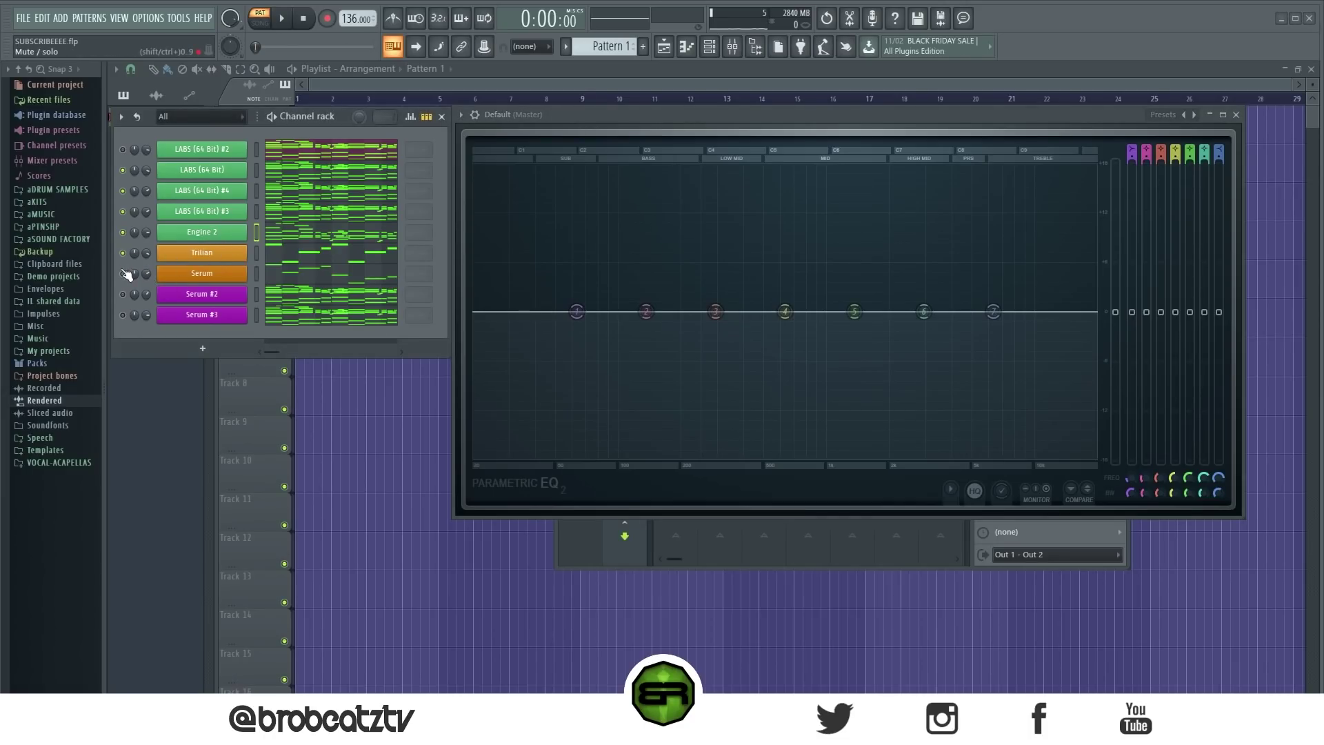
{"action": "left_click", "coordinate": [124, 232]}
{"action": "left_click", "coordinate": [256, 252]}
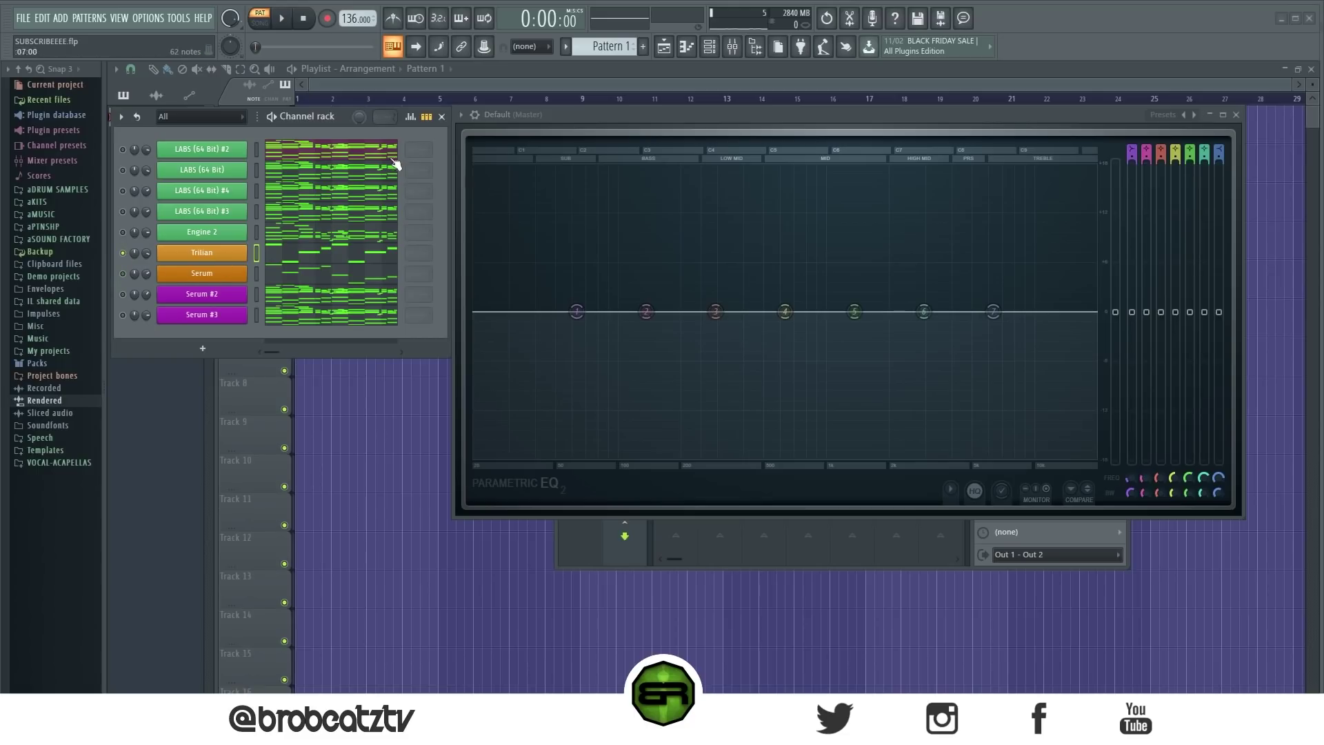
{"action": "key", "text": "space"}
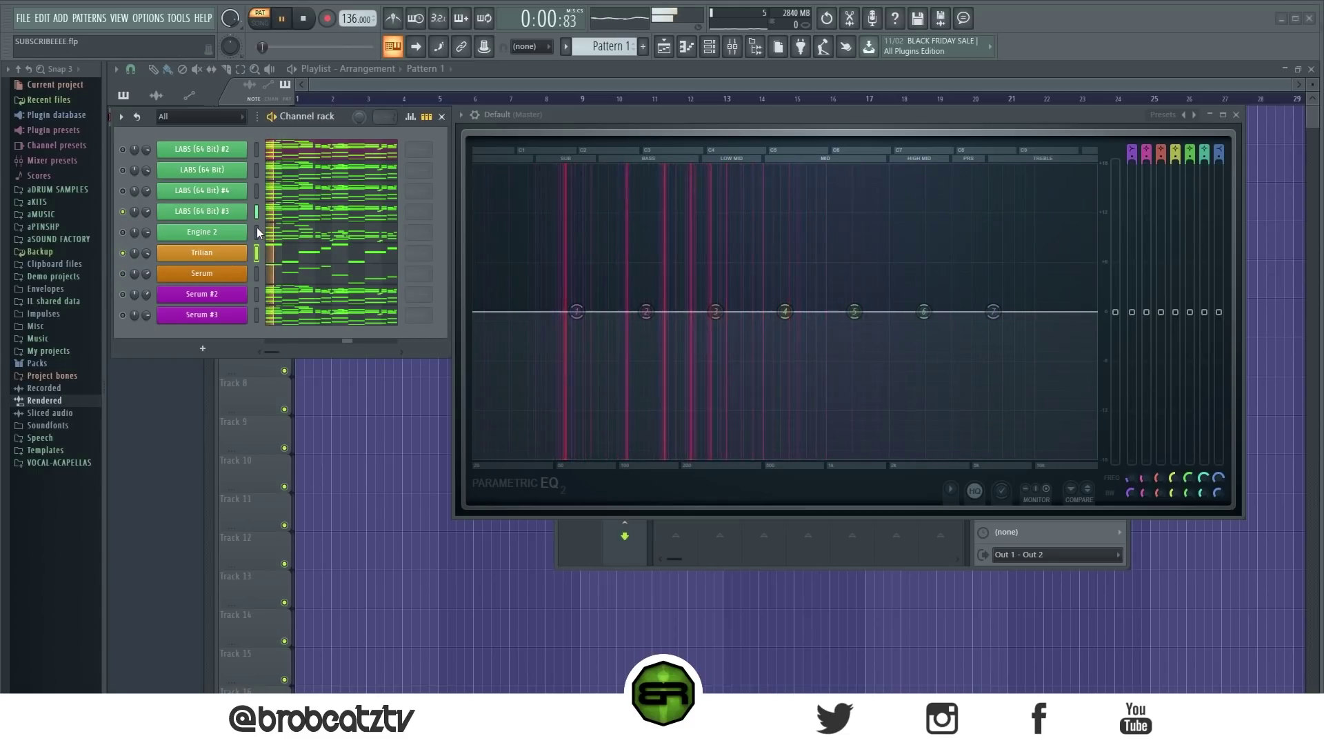
{"action": "key", "text": "space"}
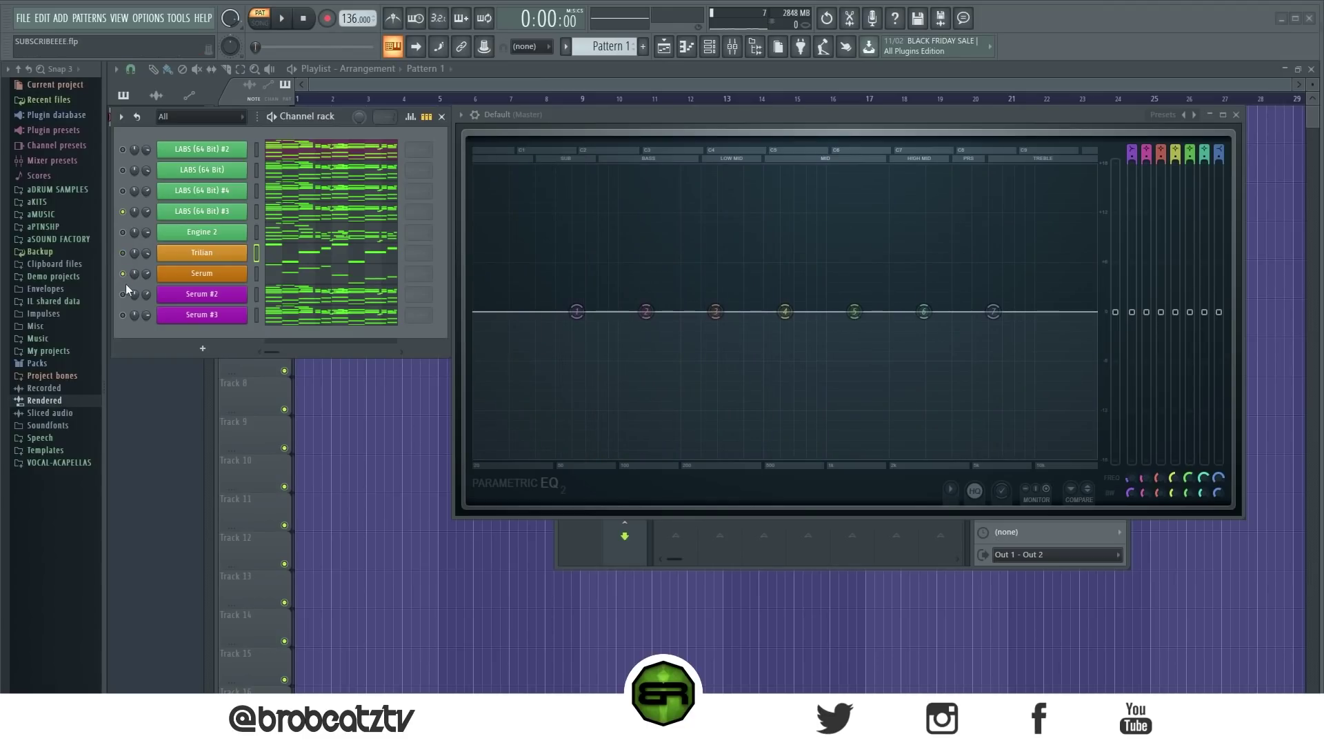
Step: Audition Serum together with LABS (64 Bit) #3, and play Serum #2 on its own with the EQ closed
{"action": "key", "text": "space"}
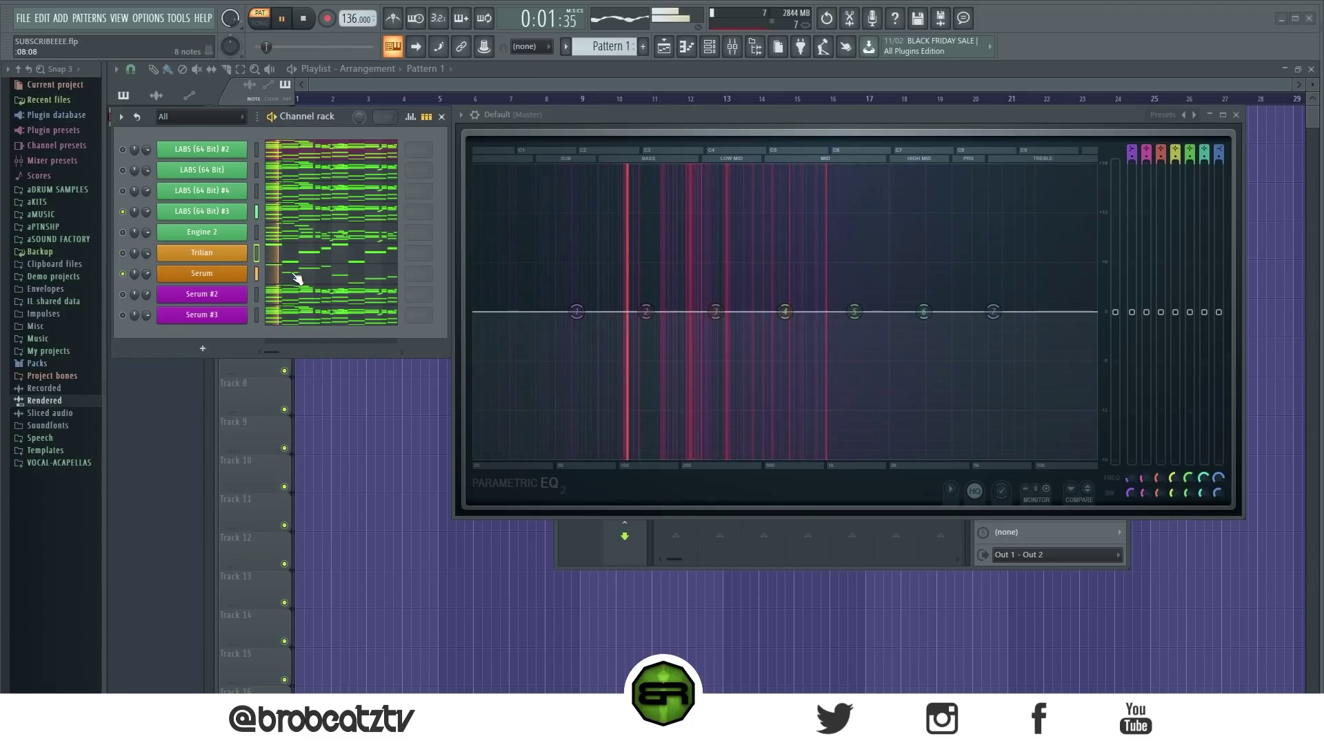
{"action": "key", "text": "space"}
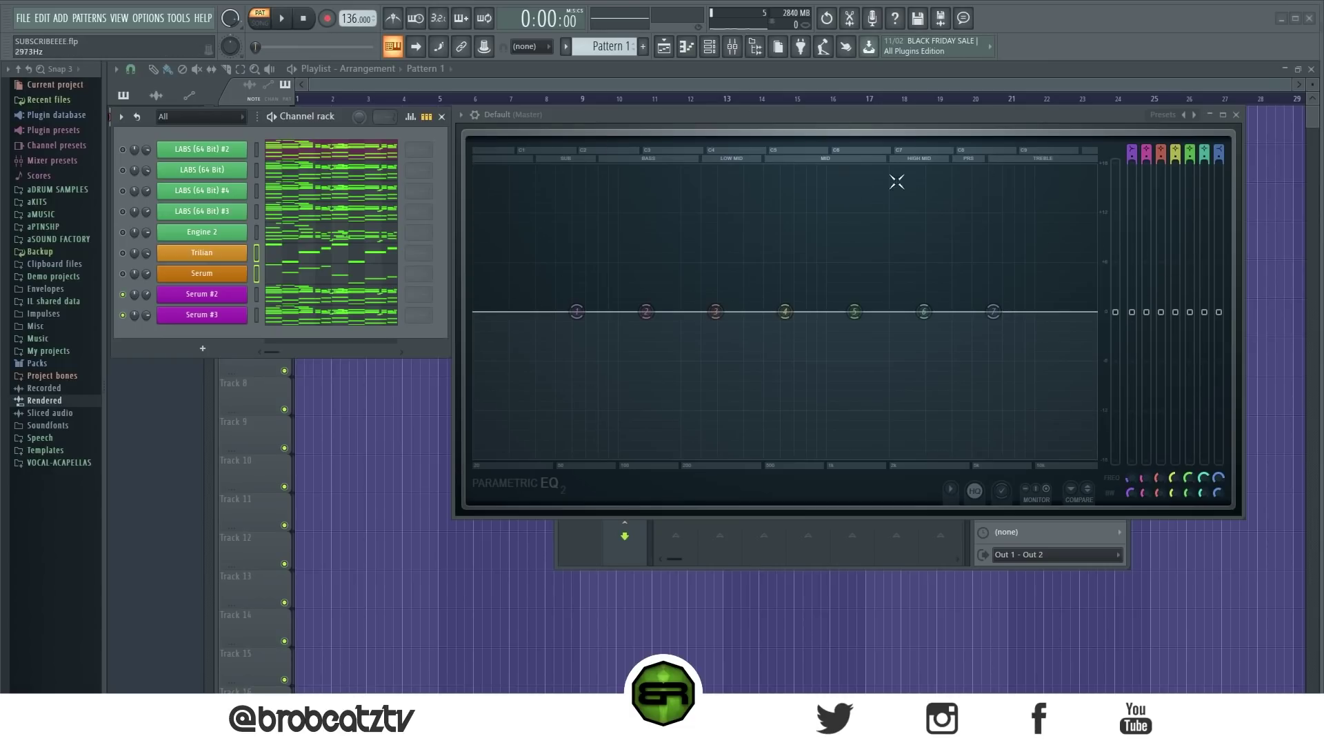
{"action": "left_click", "coordinate": [1235, 115]}
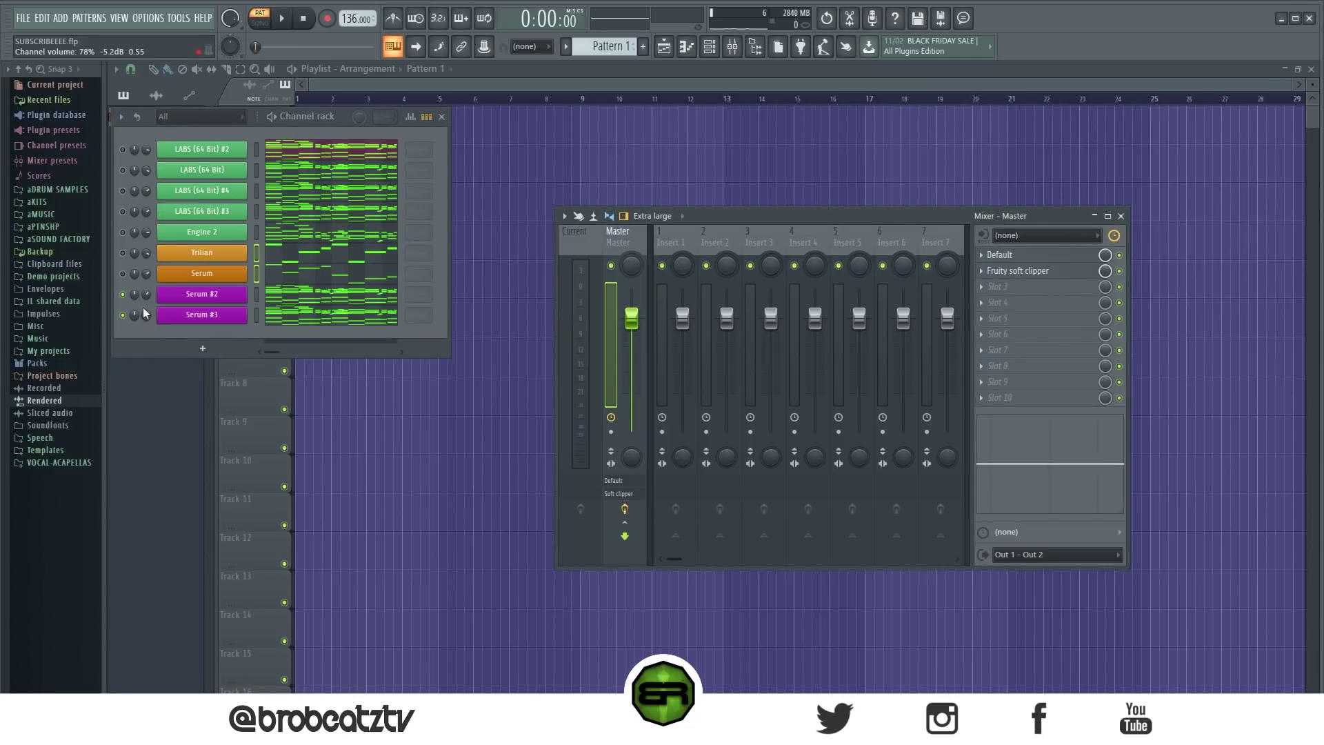
{"action": "left_click", "coordinate": [124, 294], "text": "ctrl"}
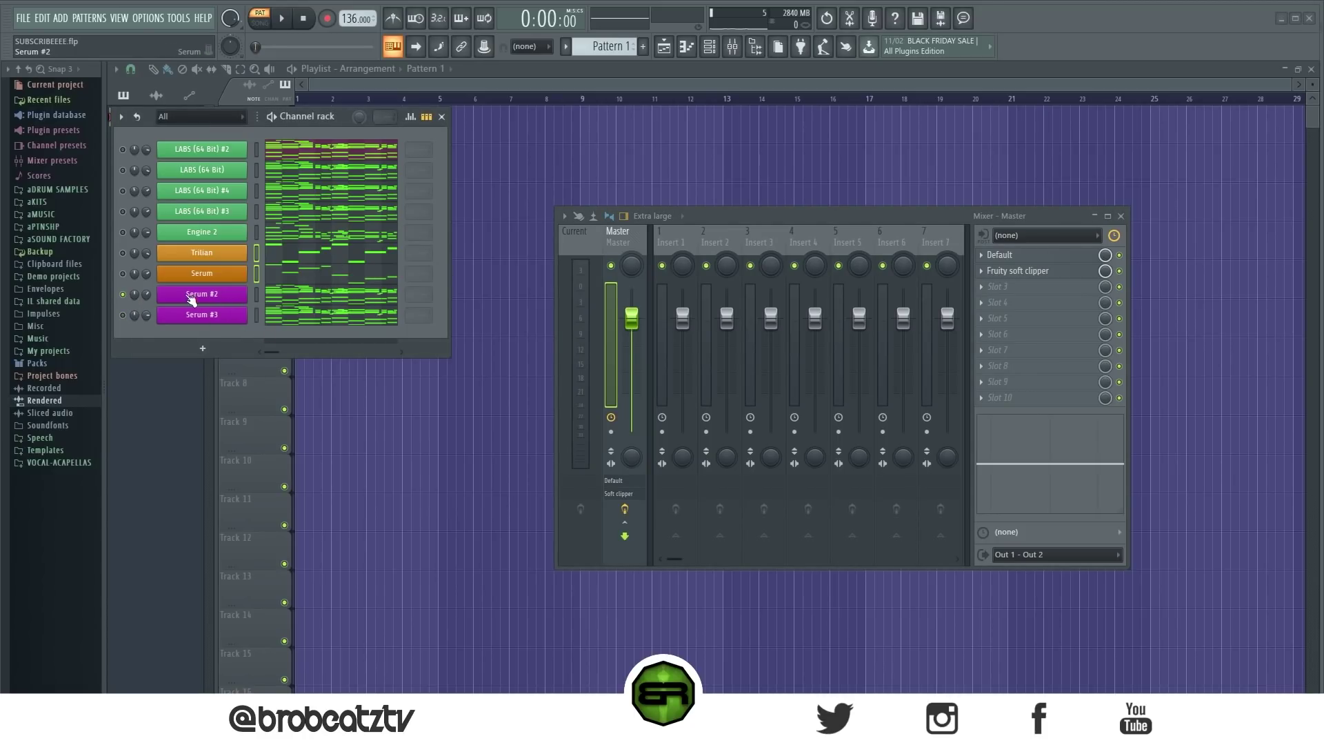
{"action": "key", "text": "space"}
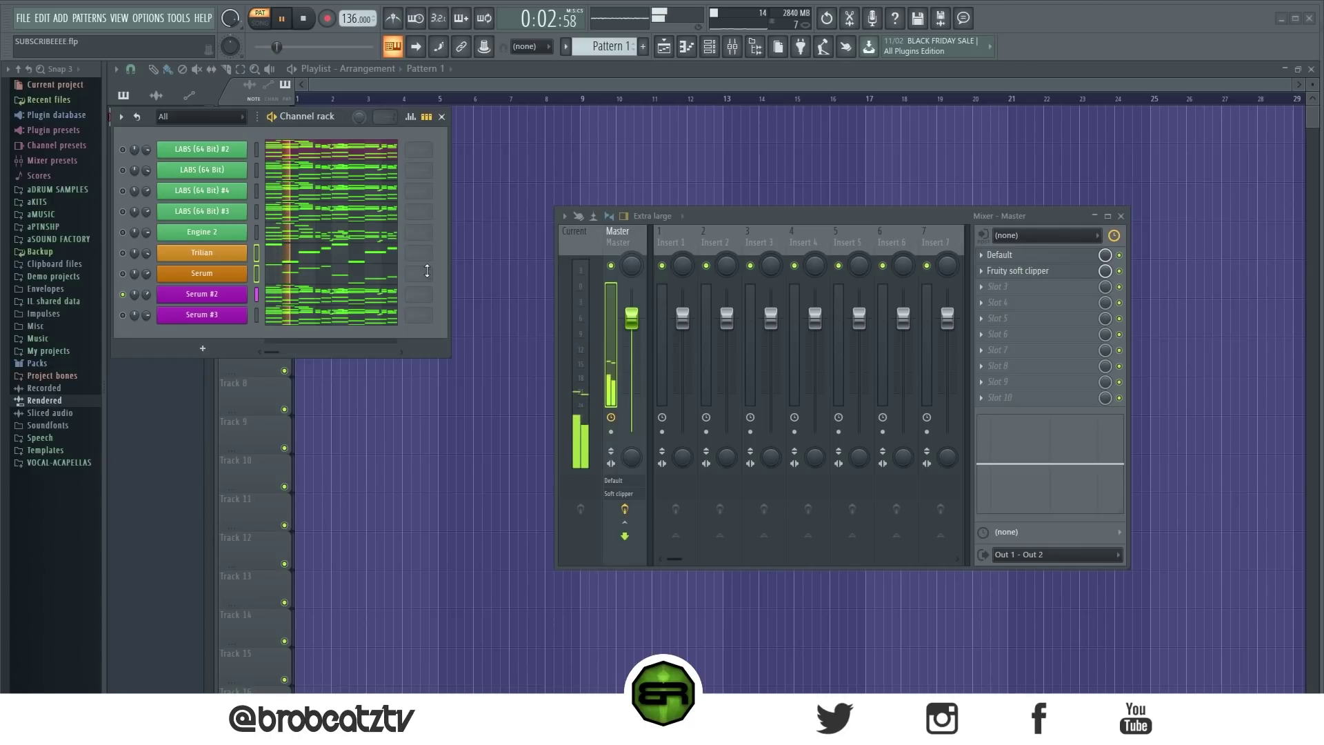
{"action": "key", "text": "space"}
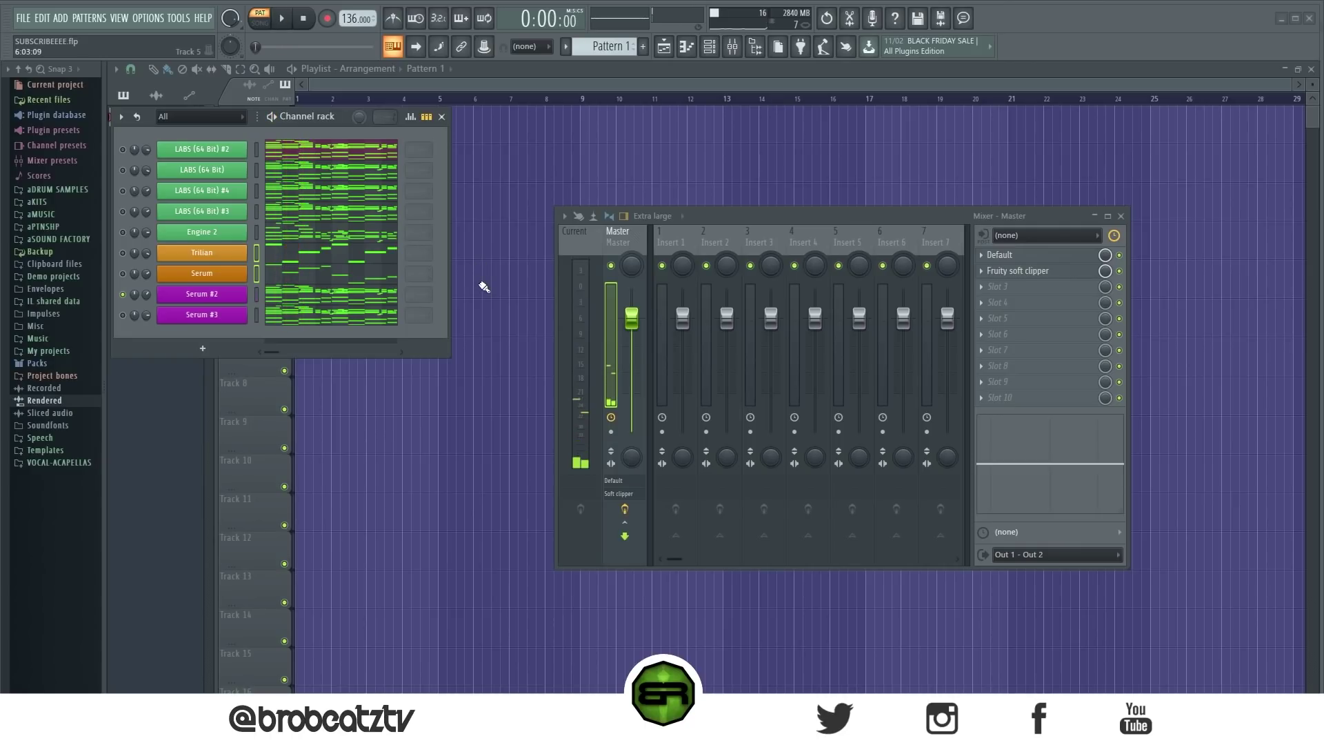
Step: Open the master's Parametric EQ 2, boost band 5 in the mid range twice, reset it each time, and close the EQ
{"action": "left_click", "coordinate": [1000, 254]}
{"action": "left_click_drag", "start_coordinate": [855, 312], "coordinate": [850, 203]}
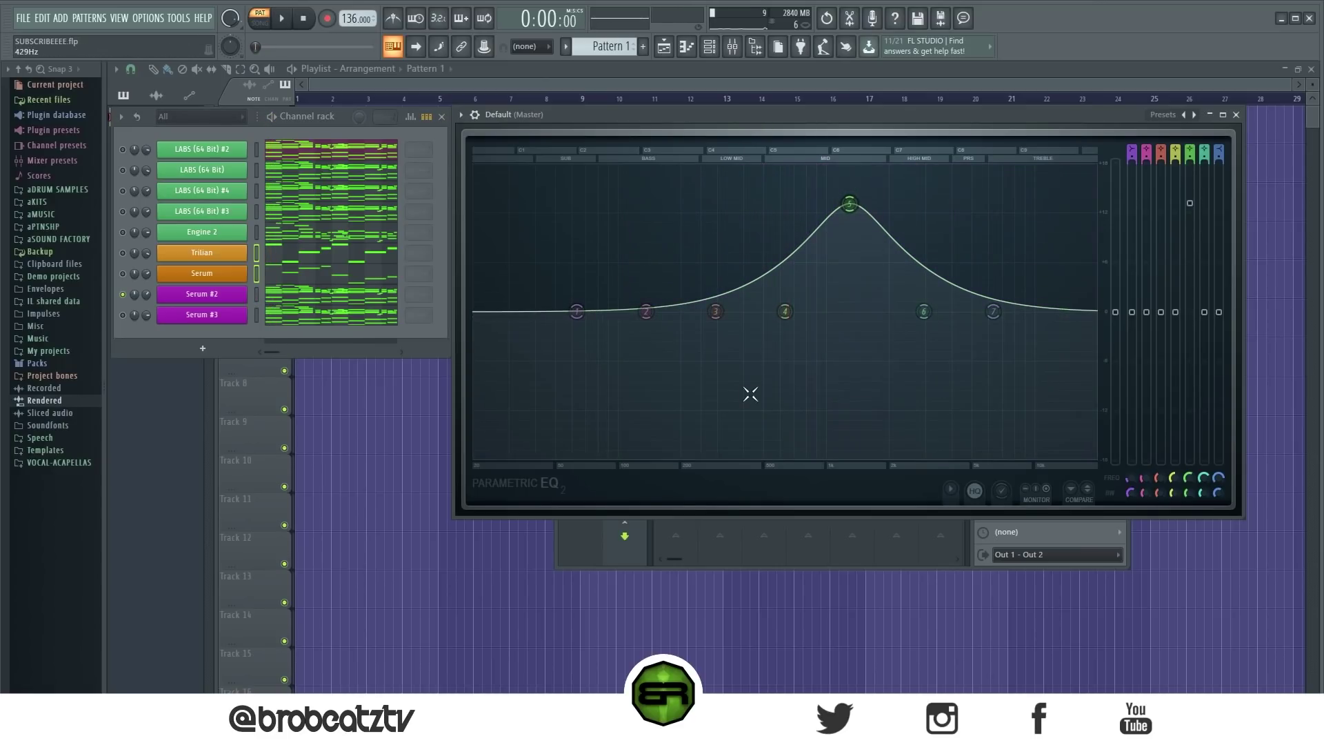
{"action": "right_click", "coordinate": [835, 238]}
{"action": "left_click", "coordinate": [841, 256]}
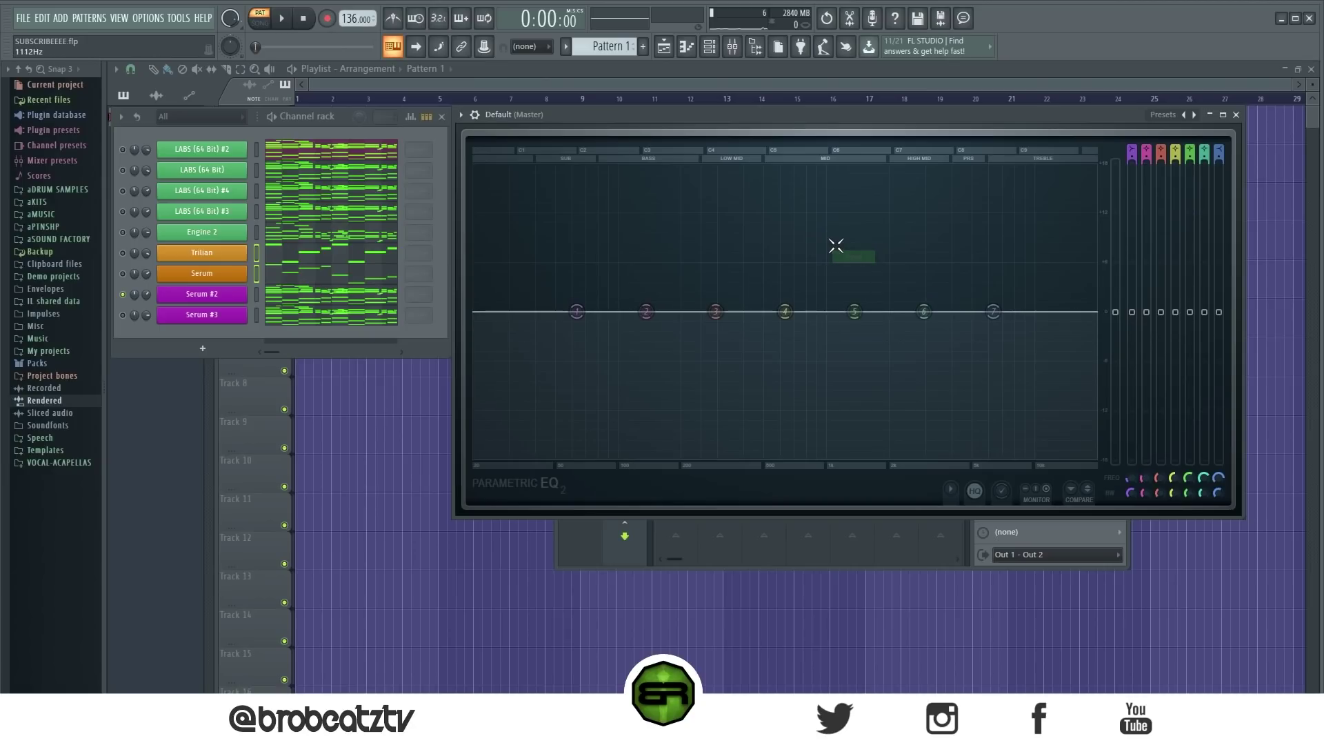
{"action": "left_click_drag", "start_coordinate": [854, 312], "coordinate": [840, 246]}
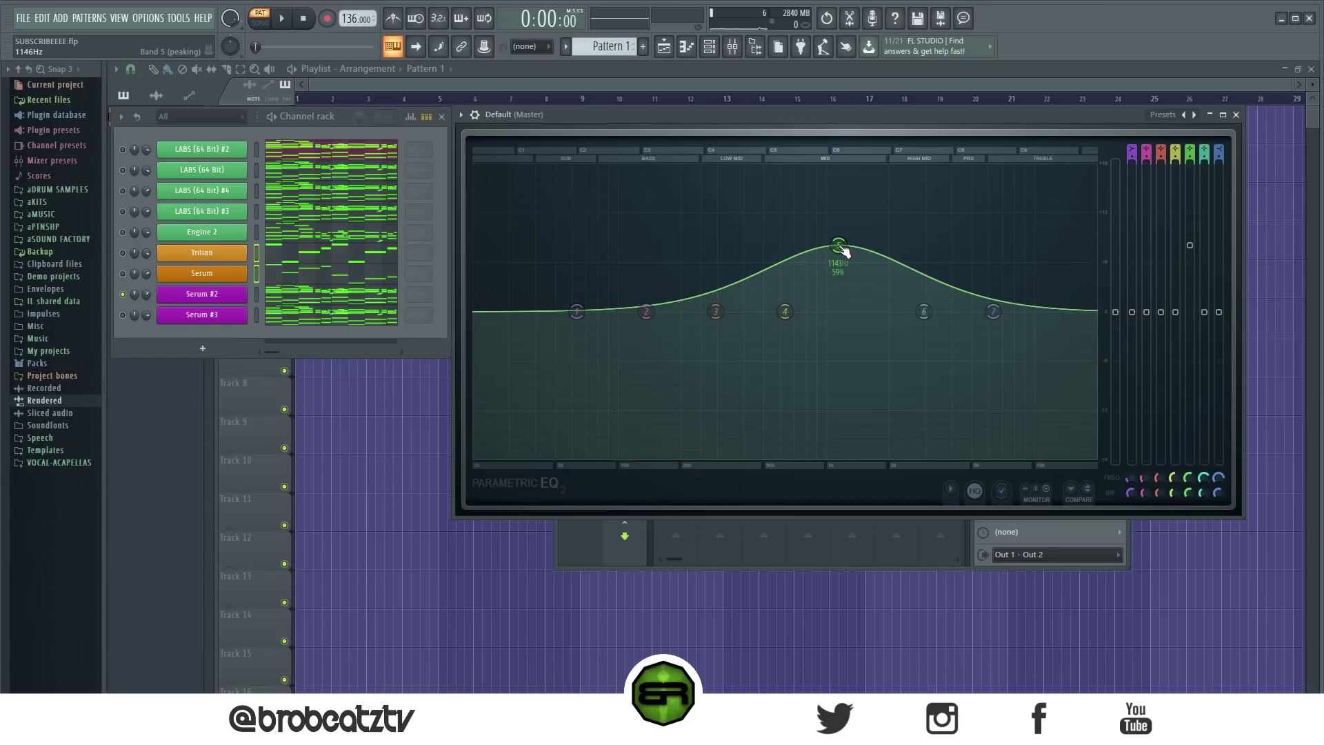
{"action": "left_click_drag", "start_coordinate": [844, 252], "coordinate": [855, 290]}
{"action": "right_click", "coordinate": [855, 290]}
{"action": "left_click", "coordinate": [876, 306]}
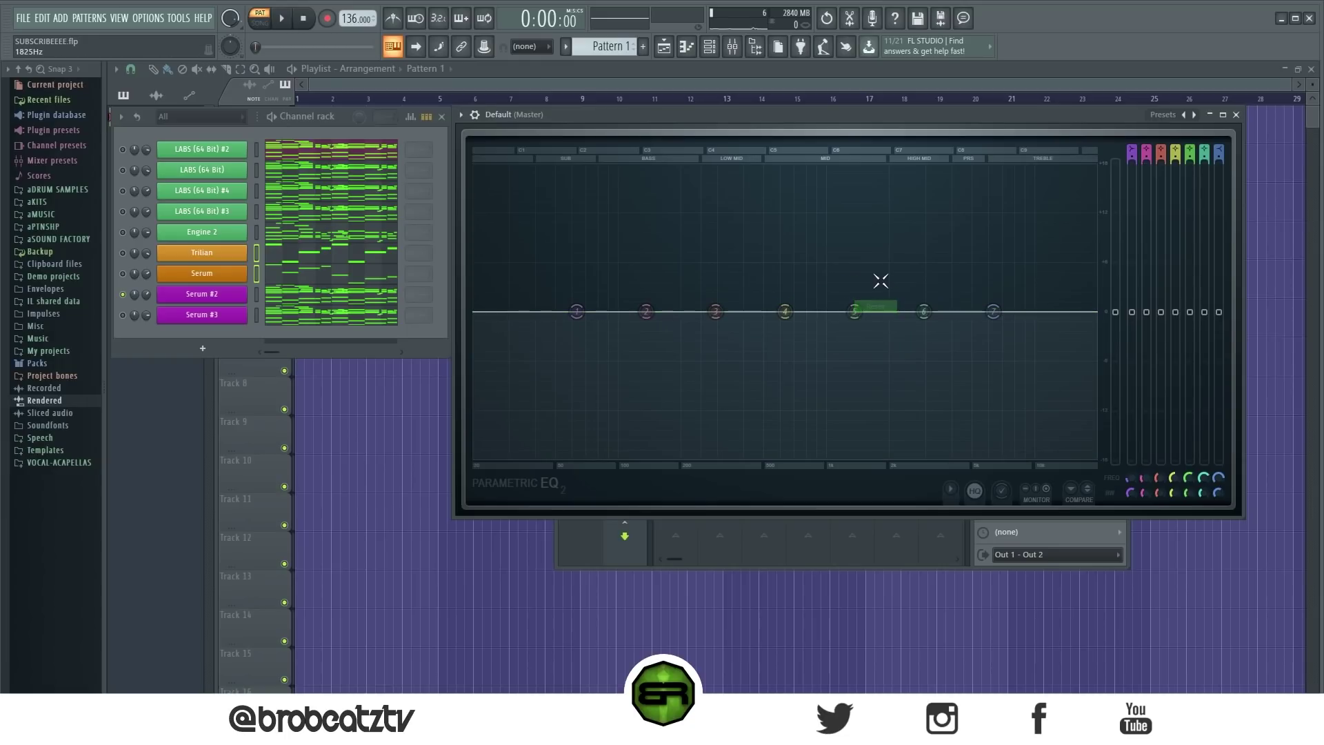
{"action": "left_click", "coordinate": [1237, 115]}
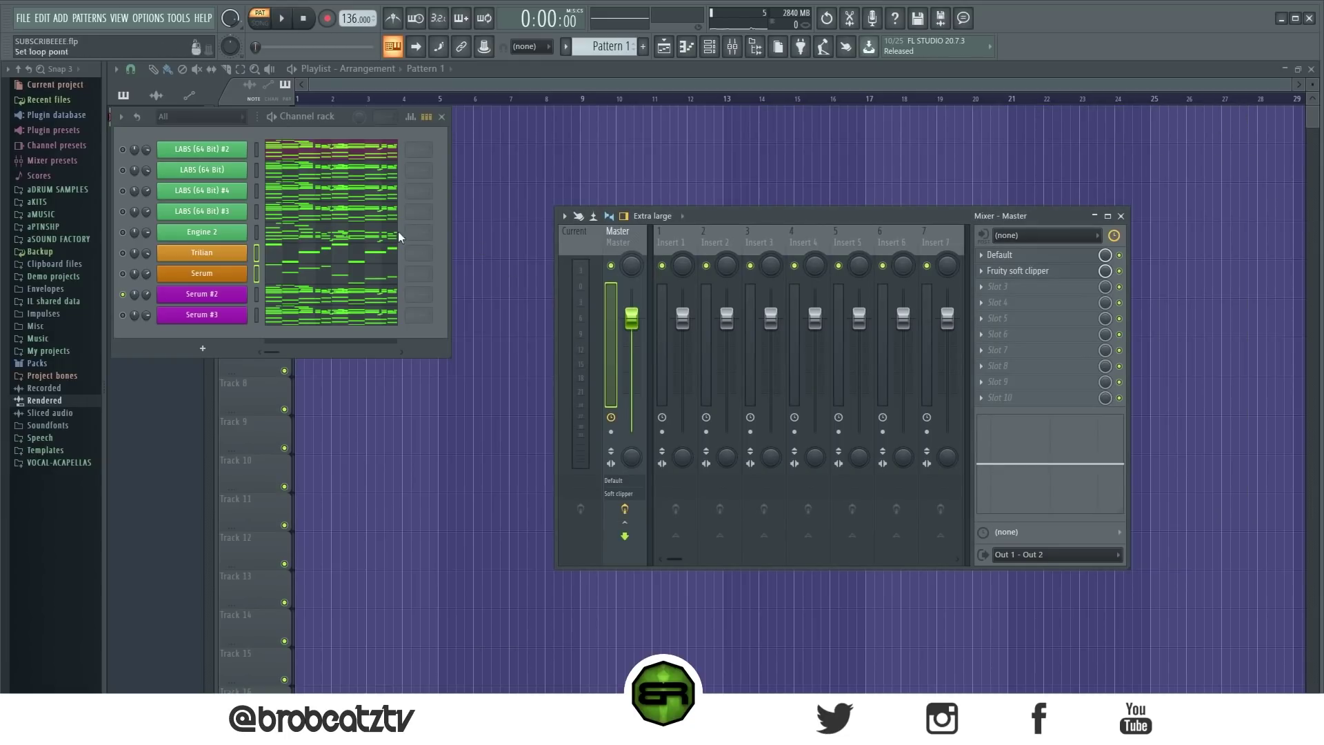
Step: Swap Serum #2 for Serum #3, audition it alone, and play it again with the master's Parametric EQ 2 open
{"action": "left_click", "coordinate": [123, 294]}
{"action": "key", "text": "space"}
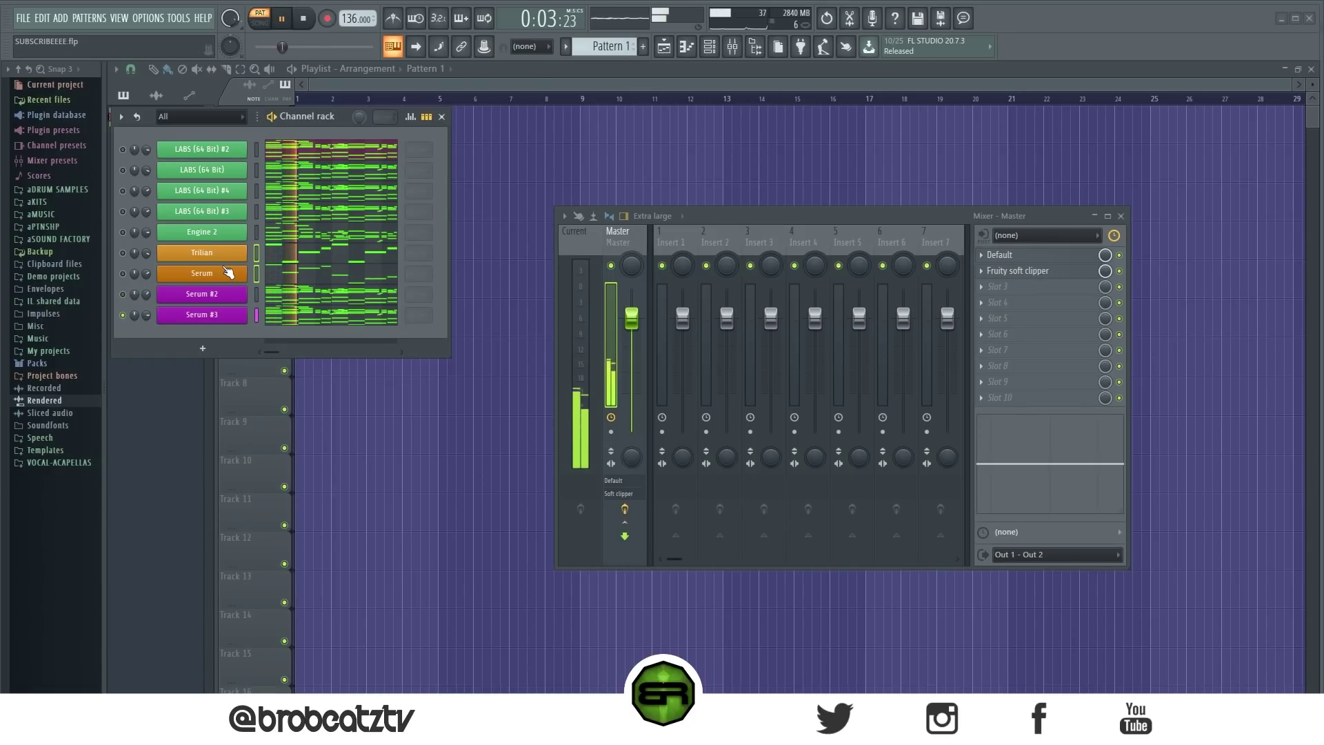
{"action": "key", "text": "space"}
{"action": "left_click", "coordinate": [1000, 254]}
{"action": "key", "text": "space"}
{"action": "key", "text": "space"}
Step: Move EQ band 1 down into the sub range with a slight cut, and reset the band
{"action": "left_click_drag", "start_coordinate": [576, 311], "coordinate": [516, 327]}
{"action": "right_click", "coordinate": [515, 327]}
{"action": "left_click", "coordinate": [542, 334]}
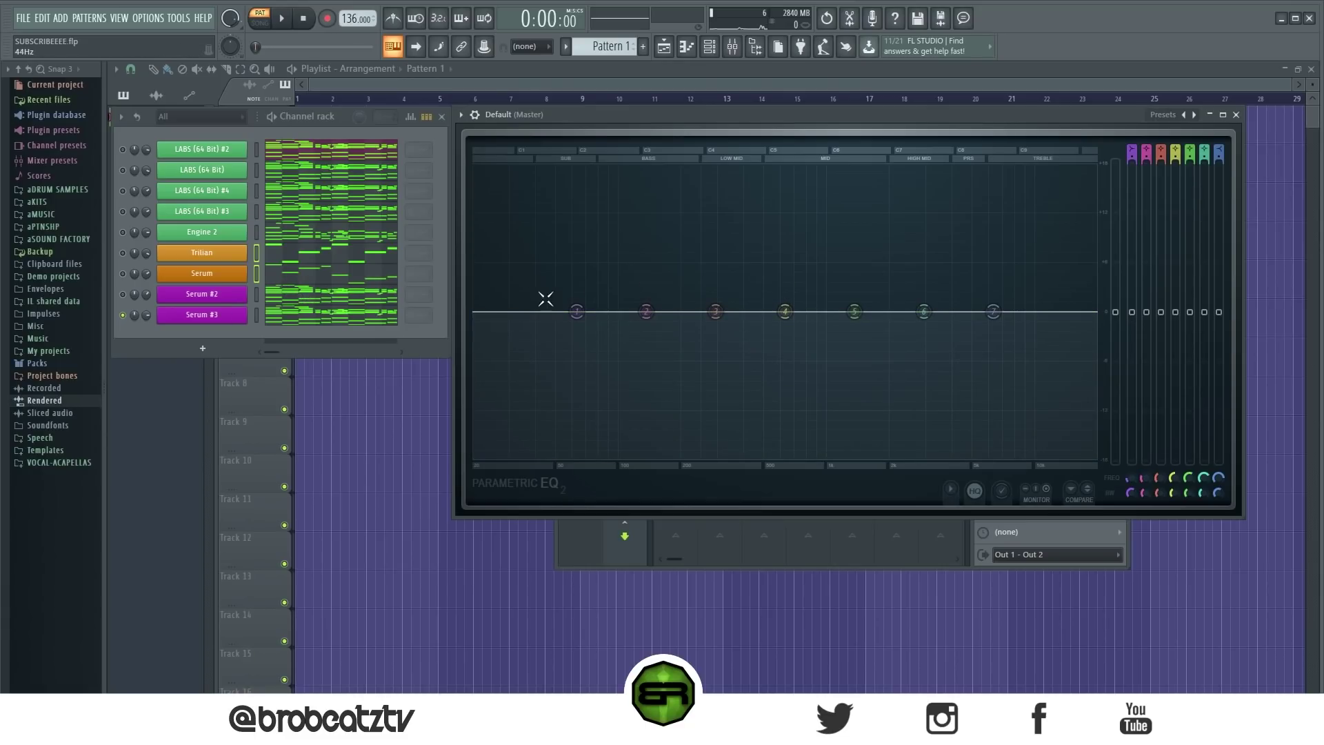
Step: Enable Serum #2 alongside Serum #3, and shift EQ bands 5 and 2 to show their frequency ranges, resetting both bands
{"action": "left_click", "coordinate": [122, 294]}
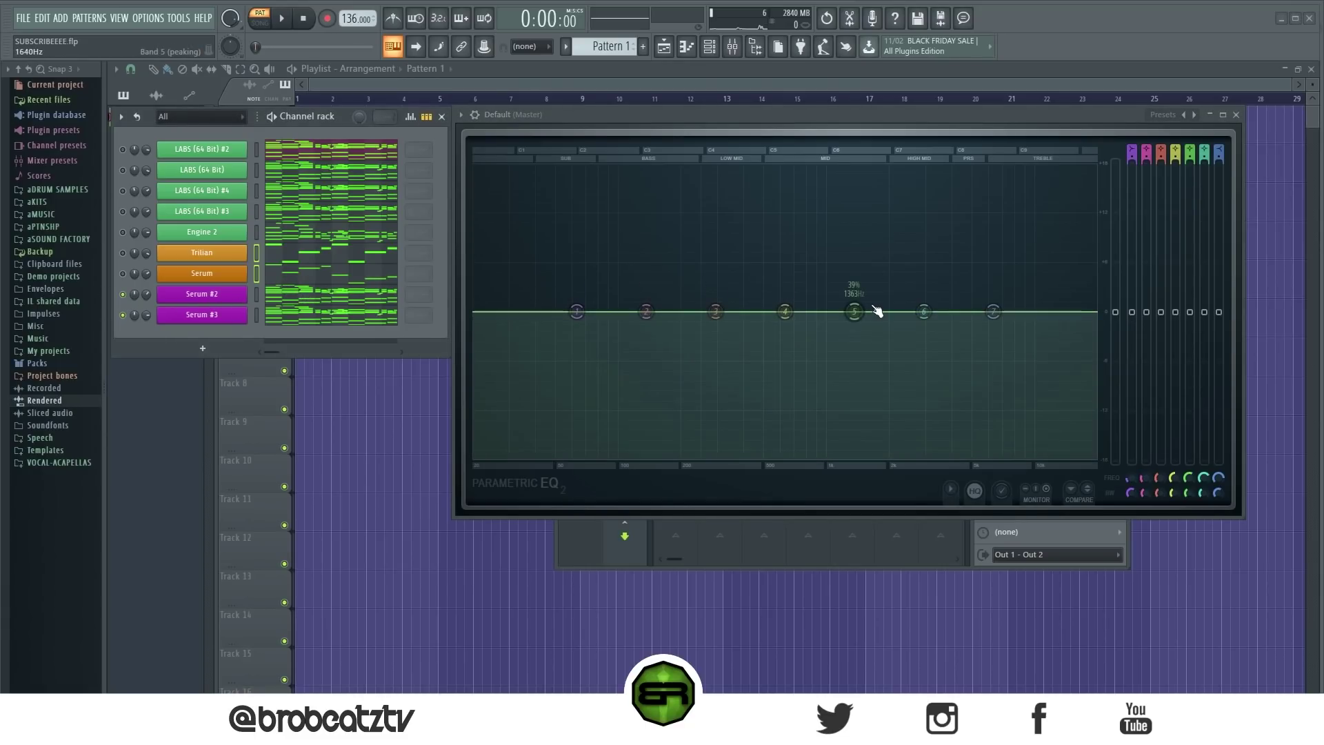
{"action": "left_click_drag", "start_coordinate": [854, 311], "coordinate": [833, 277]}
{"action": "right_click", "coordinate": [832, 278]}
{"action": "left_click", "coordinate": [845, 309]}
{"action": "left_click_drag", "start_coordinate": [646, 311], "coordinate": [690, 309]}
{"action": "left_click_drag", "start_coordinate": [854, 311], "coordinate": [954, 289]}
{"action": "right_click", "coordinate": [954, 293]}
{"action": "left_click", "coordinate": [977, 319]}
{"action": "right_click", "coordinate": [693, 311]}
{"action": "left_click", "coordinate": [693, 328]}
Step: Play Serum #2 with Serum #3, and audition them again with the Serum channel added
{"action": "key", "text": "space"}
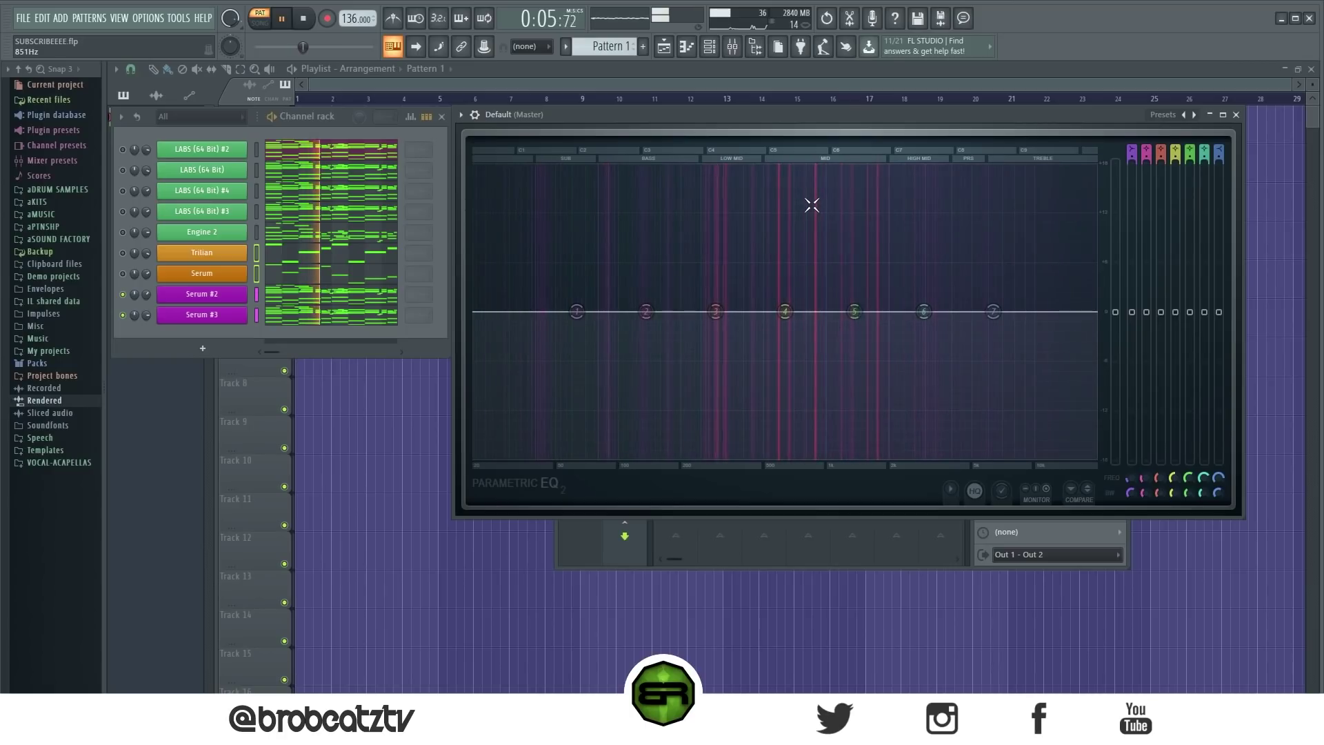
{"action": "key", "text": "space"}
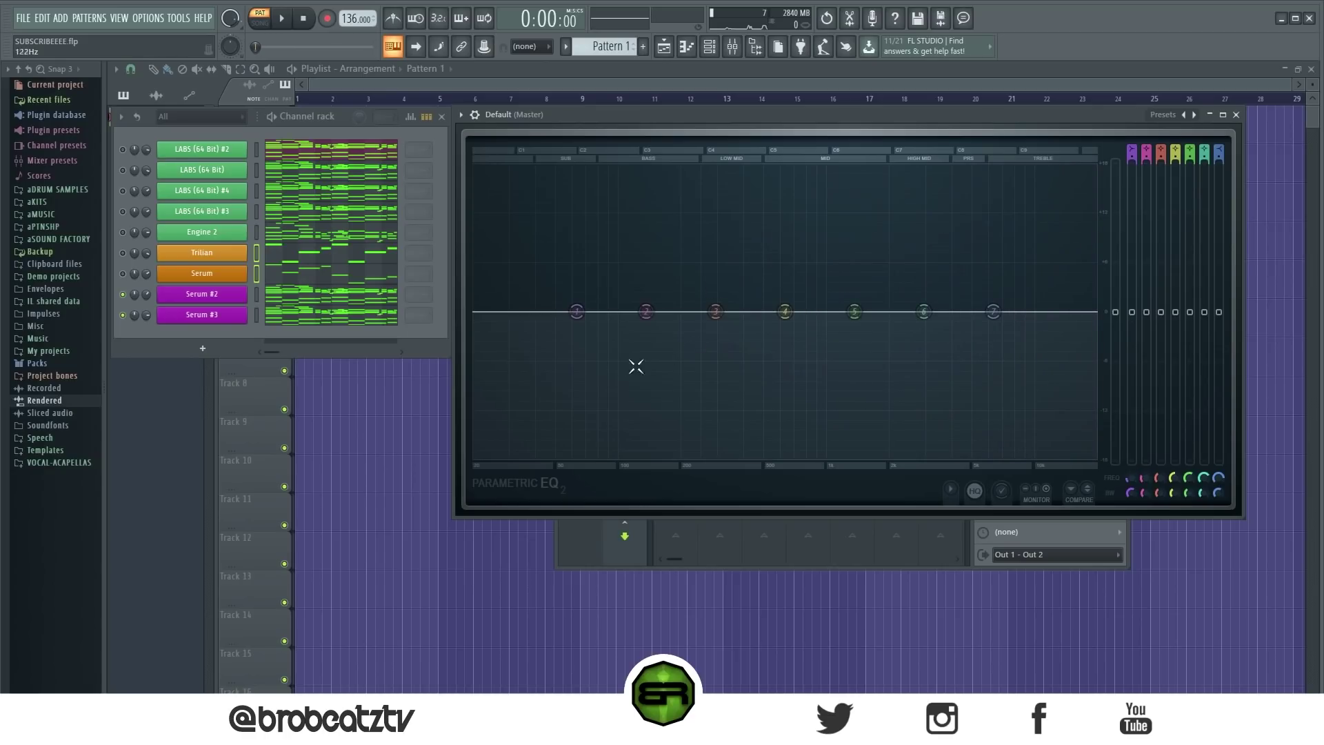
{"action": "left_click", "coordinate": [123, 274]}
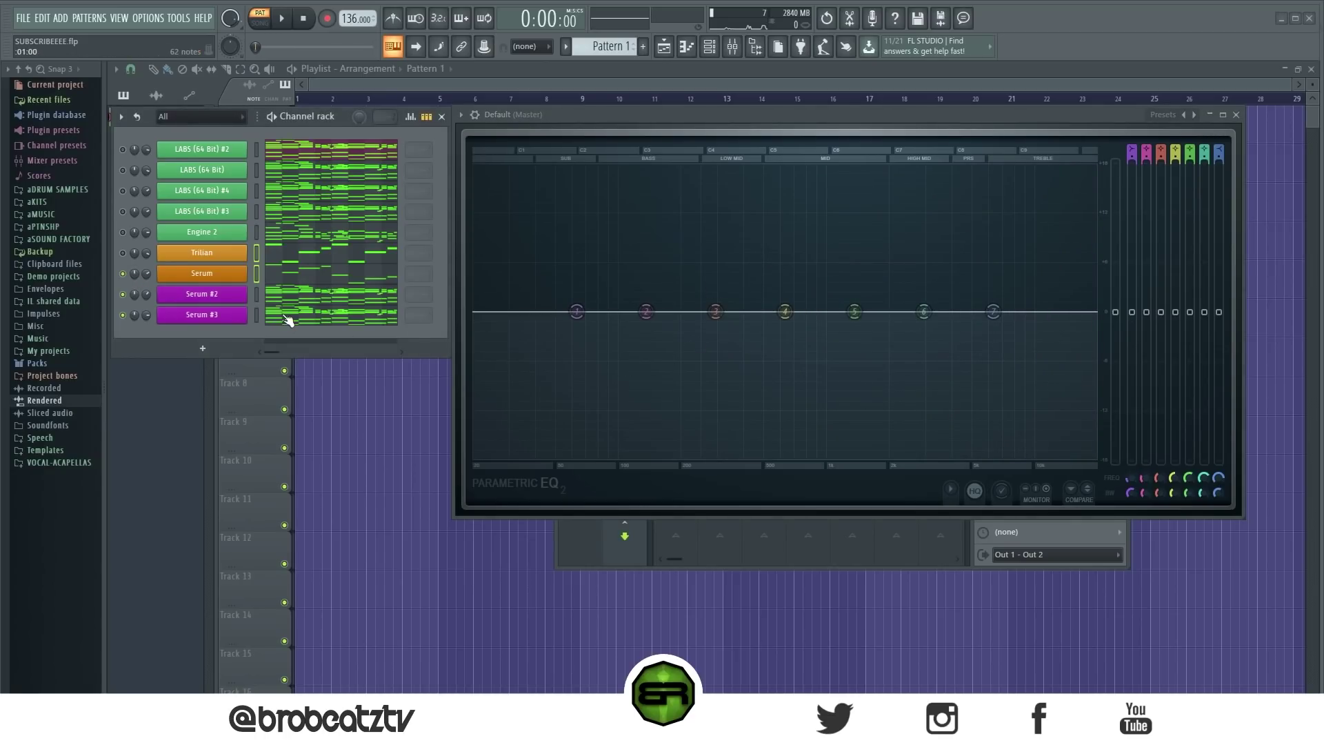
{"action": "left_click", "coordinate": [566, 115]}
{"action": "key", "text": "space"}
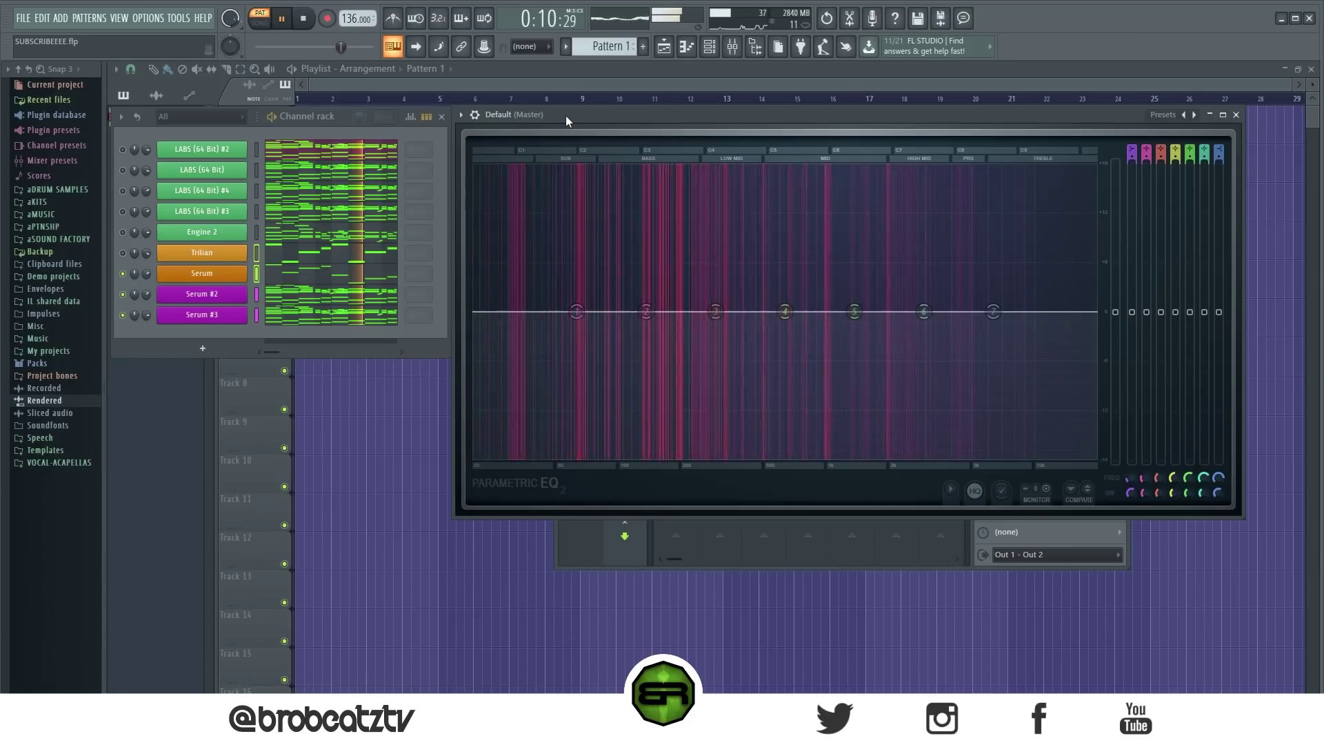
{"action": "key", "text": "space"}
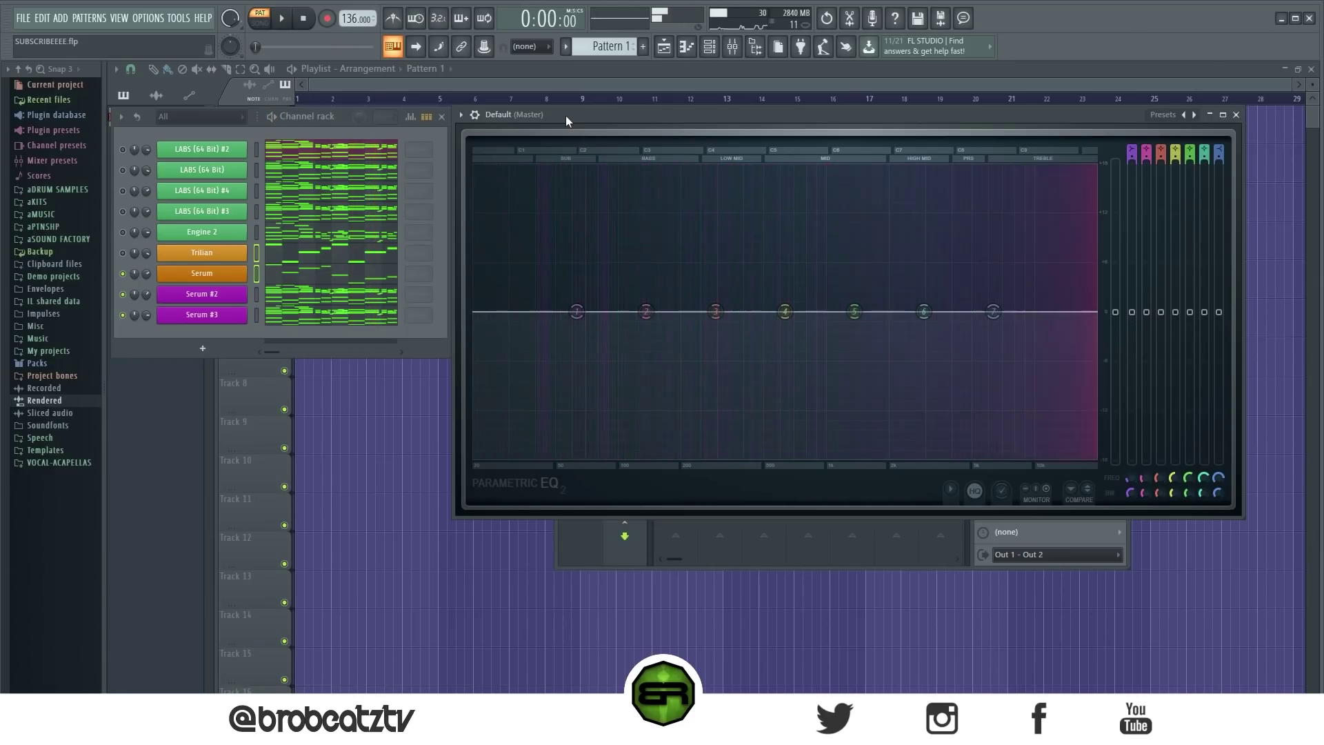
Step: Select the Serum #2 and Serum #3 channels, and raise EQ band 6 slightly into the treble range before resetting it
{"action": "left_click_drag", "start_coordinate": [256, 295], "coordinate": [260, 317]}
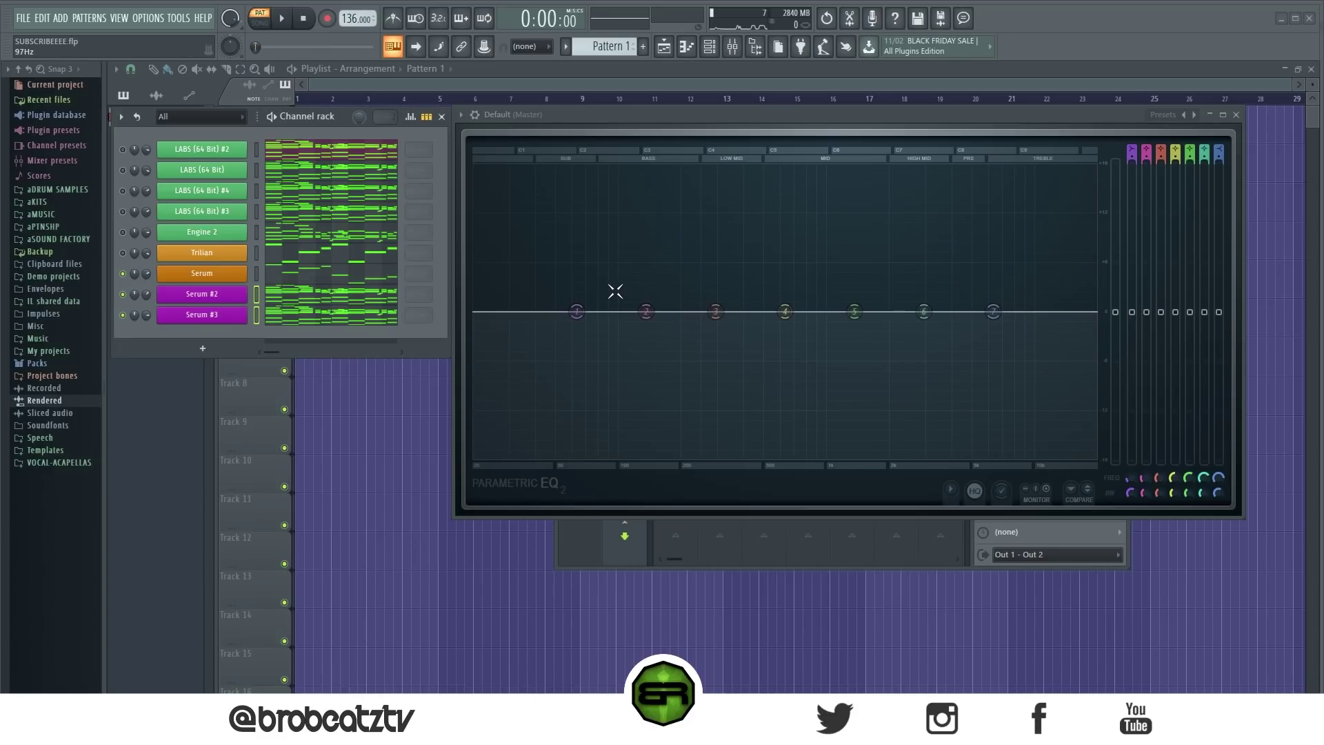
{"action": "left_click_drag", "start_coordinate": [923, 310], "coordinate": [980, 296]}
{"action": "mouse_move", "coordinate": [785, 311]}
{"action": "left_mouse_down"}
{"action": "mouse_move", "coordinate": [763, 249]}
{"action": "mouse_move", "coordinate": [763, 283]}
{"action": "mouse_move", "coordinate": [785, 311]}
{"action": "left_mouse_up"}
{"action": "right_click", "coordinate": [979, 301]}
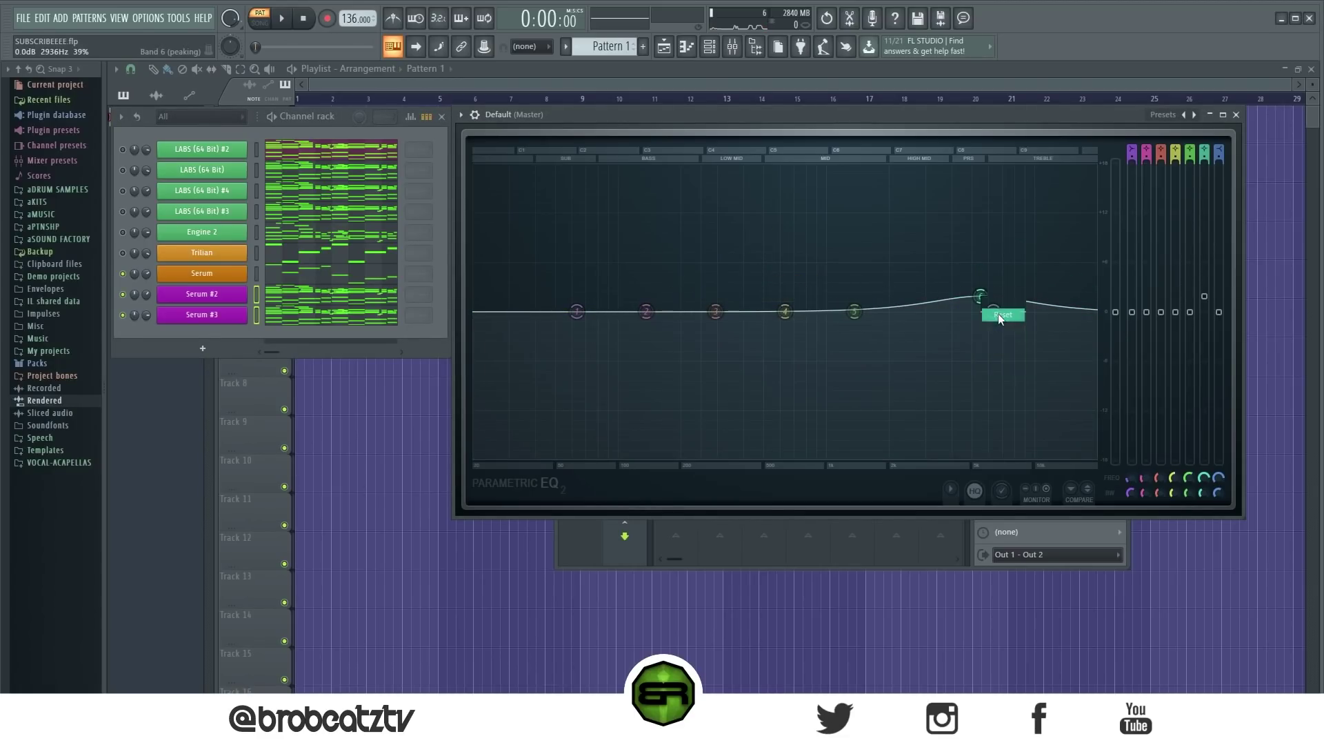
{"action": "left_click", "coordinate": [1000, 314]}
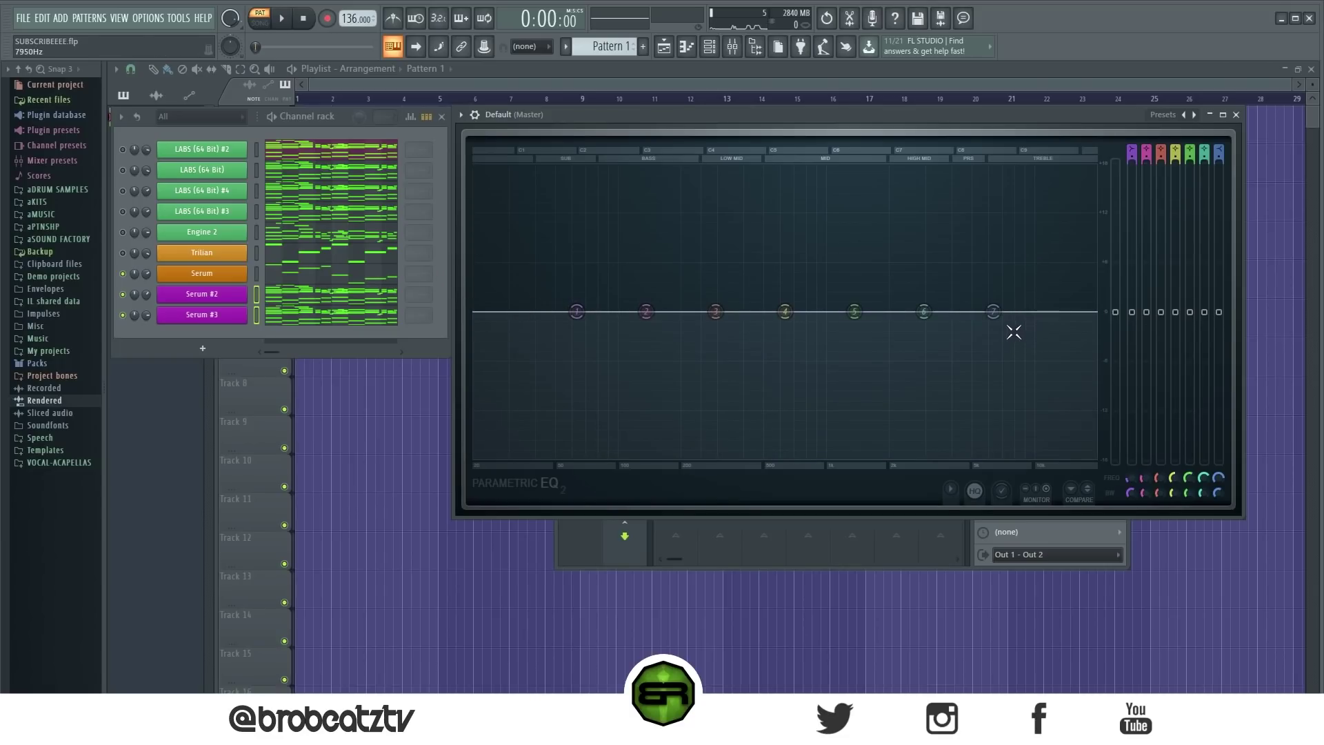
Step: Raise the EQ's main level to lift the whole curve, and reset the level
{"action": "left_click_drag", "start_coordinate": [1117, 318], "coordinate": [903, 199]}
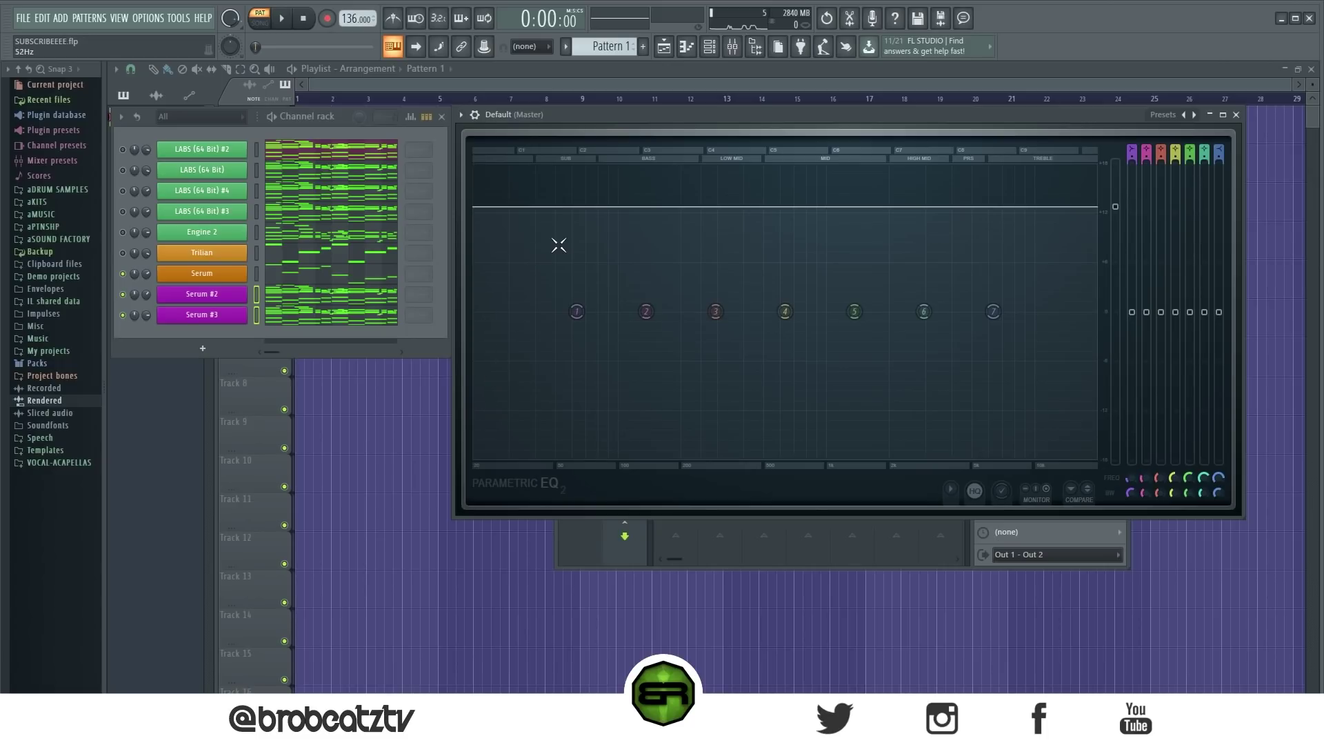
{"action": "right_click", "coordinate": [1119, 206]}
{"action": "left_click", "coordinate": [1134, 212]}
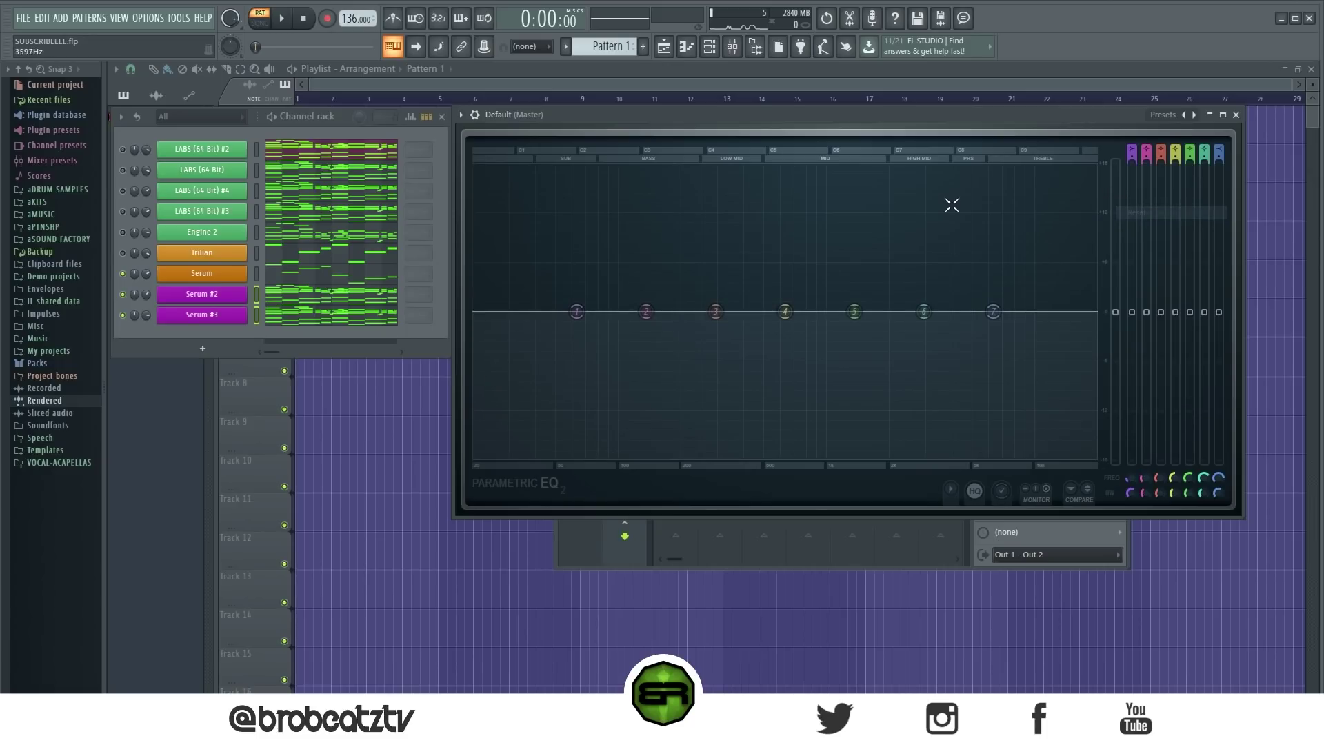